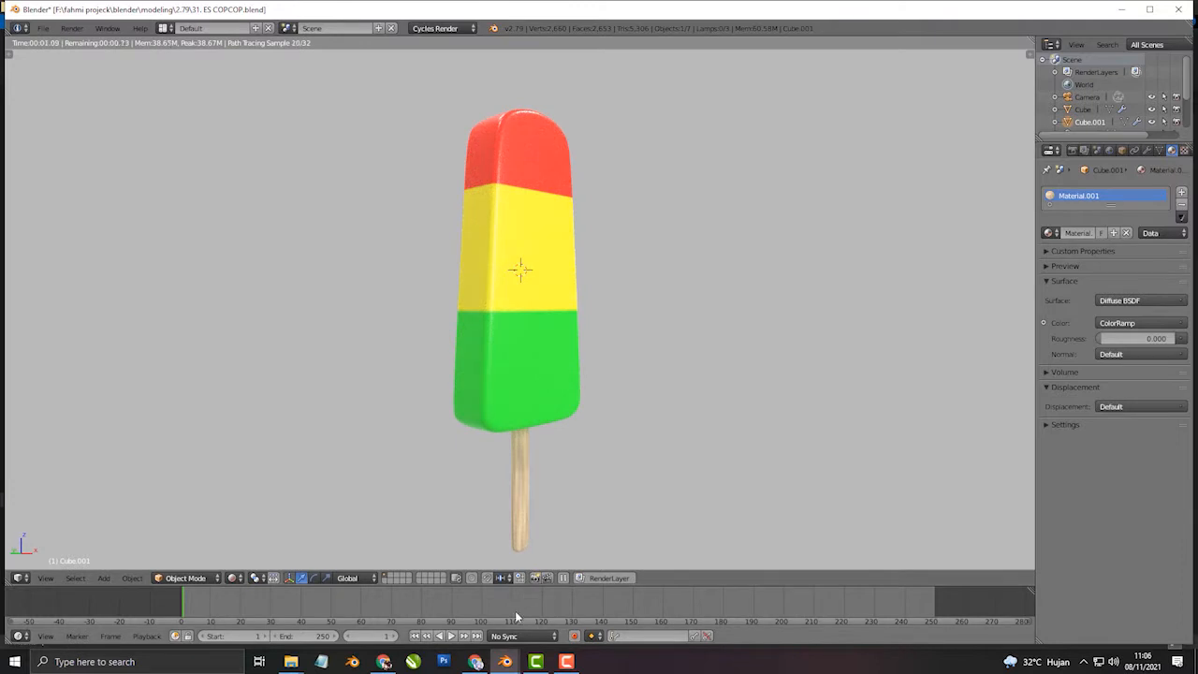
Step: In the untextured popsicle model's window, change the Right Ortho viewport to the Node Editor and hide its sidebar
mouse_move(505, 661)
left_click(561, 608)
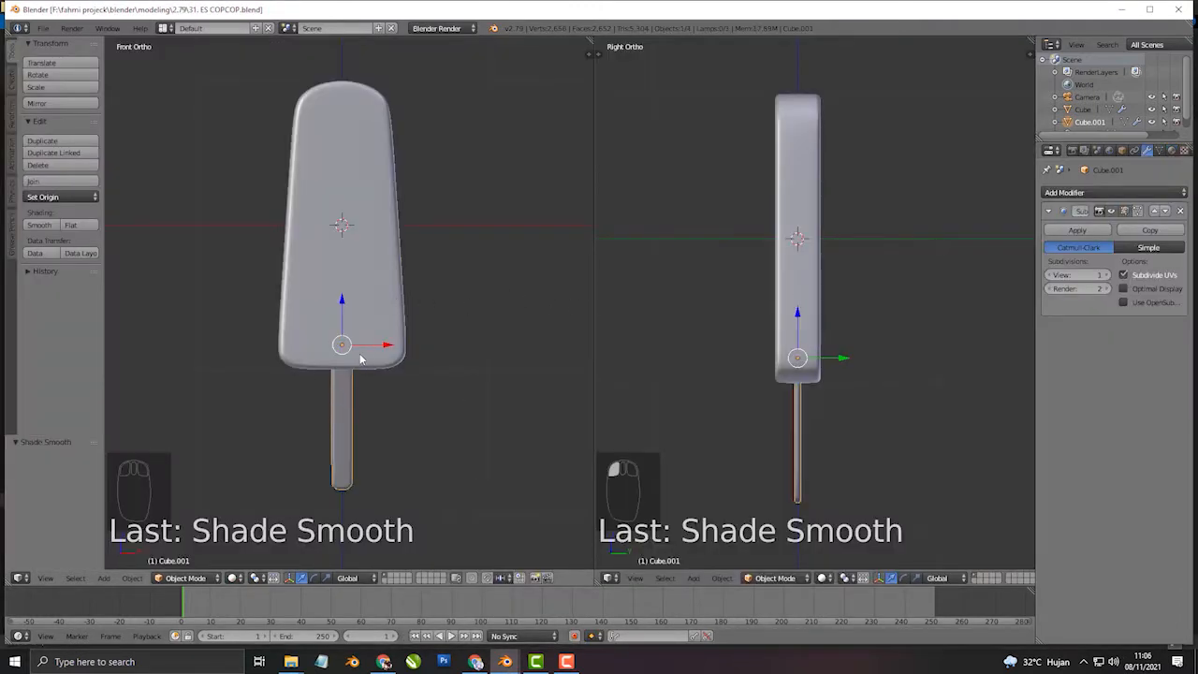
middle_click_drag(360, 359, 366, 358, "shift")
left_click(609, 577)
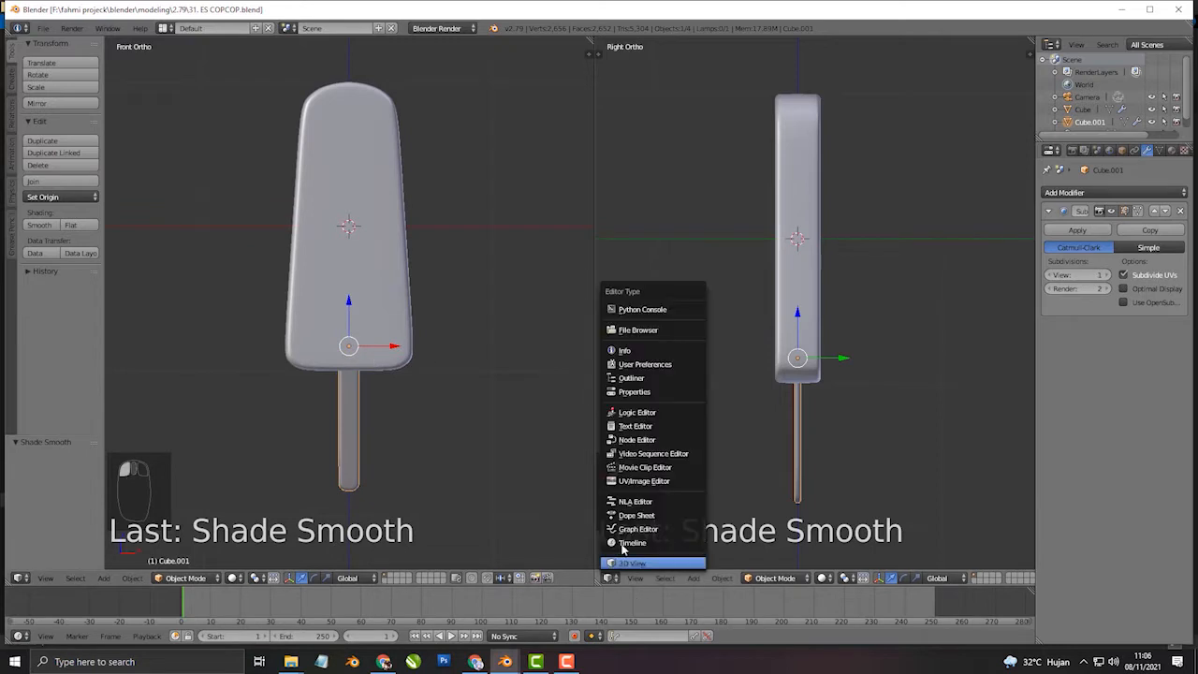
left_click(645, 440)
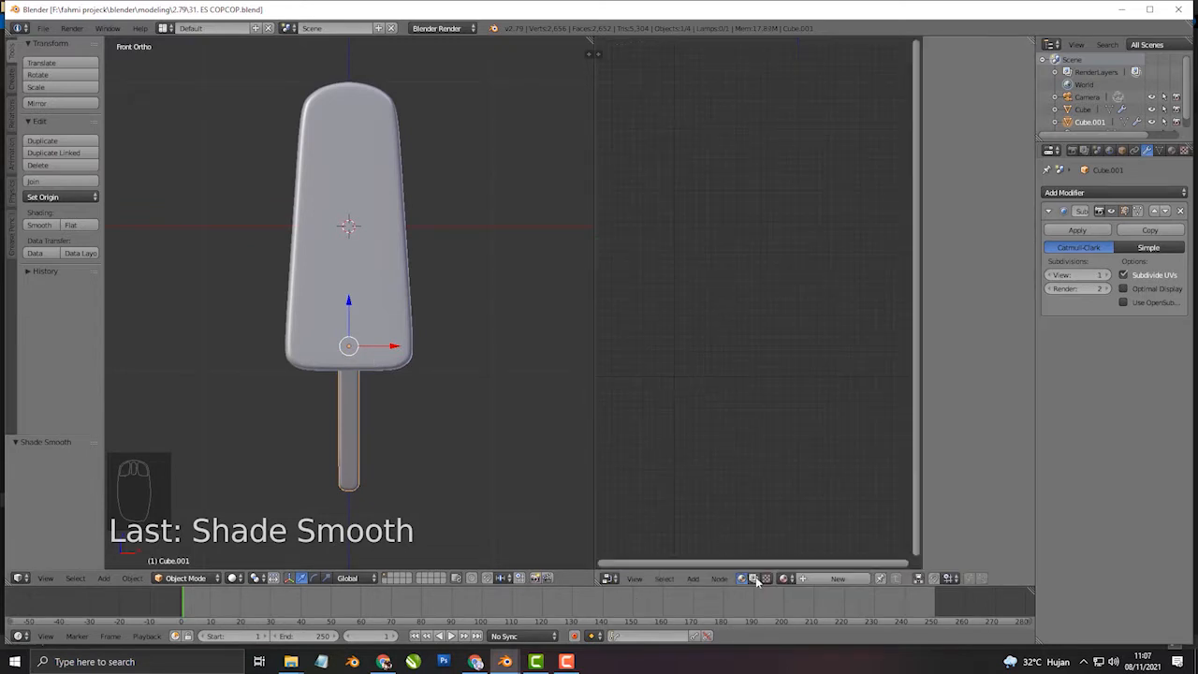
key("n")
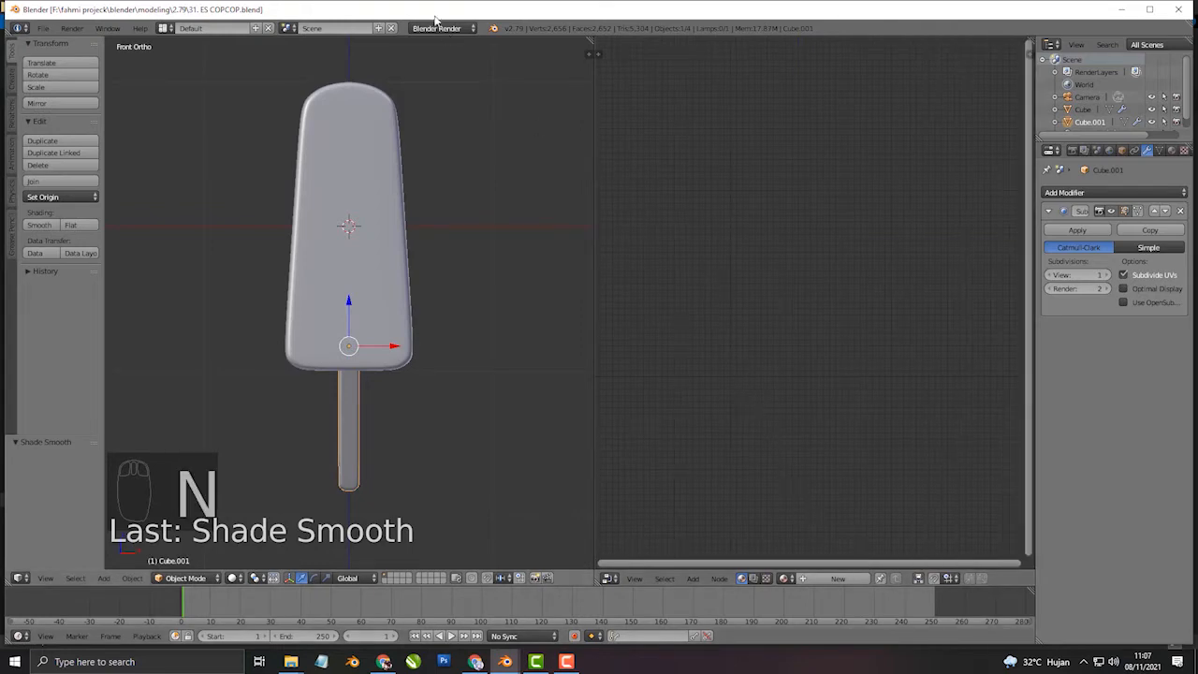
Step: Set the render engine to Cycles Render and enable nodes for the popsicle body's material
left_click(448, 29)
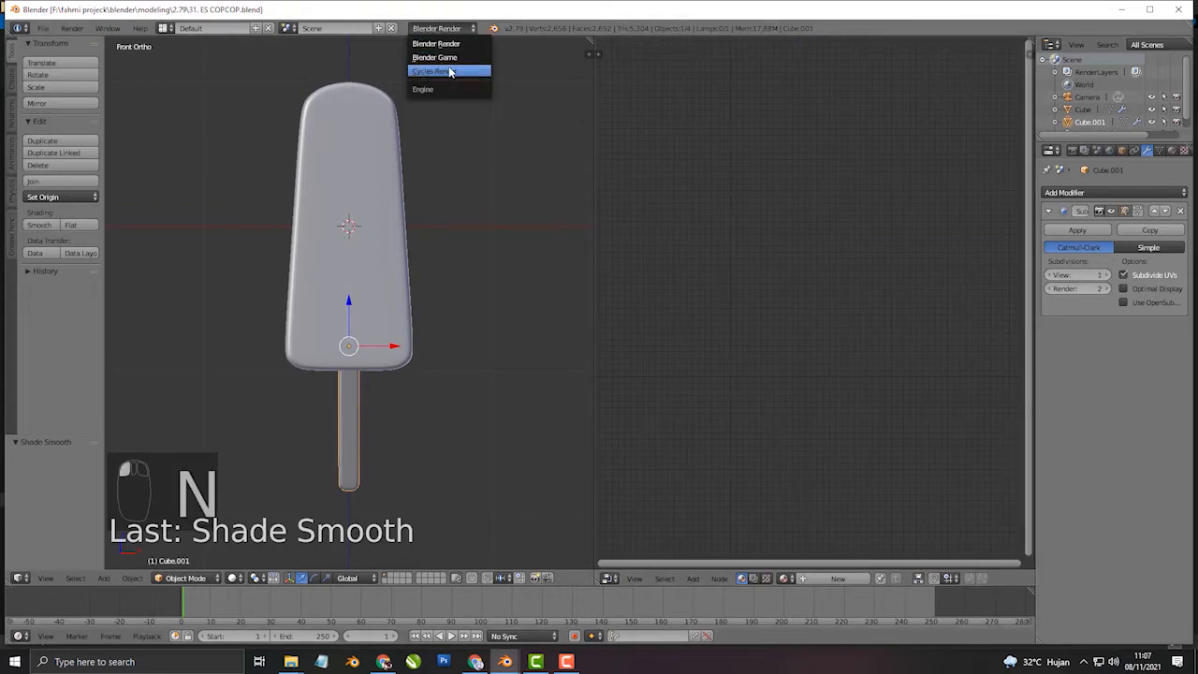
left_click(450, 71)
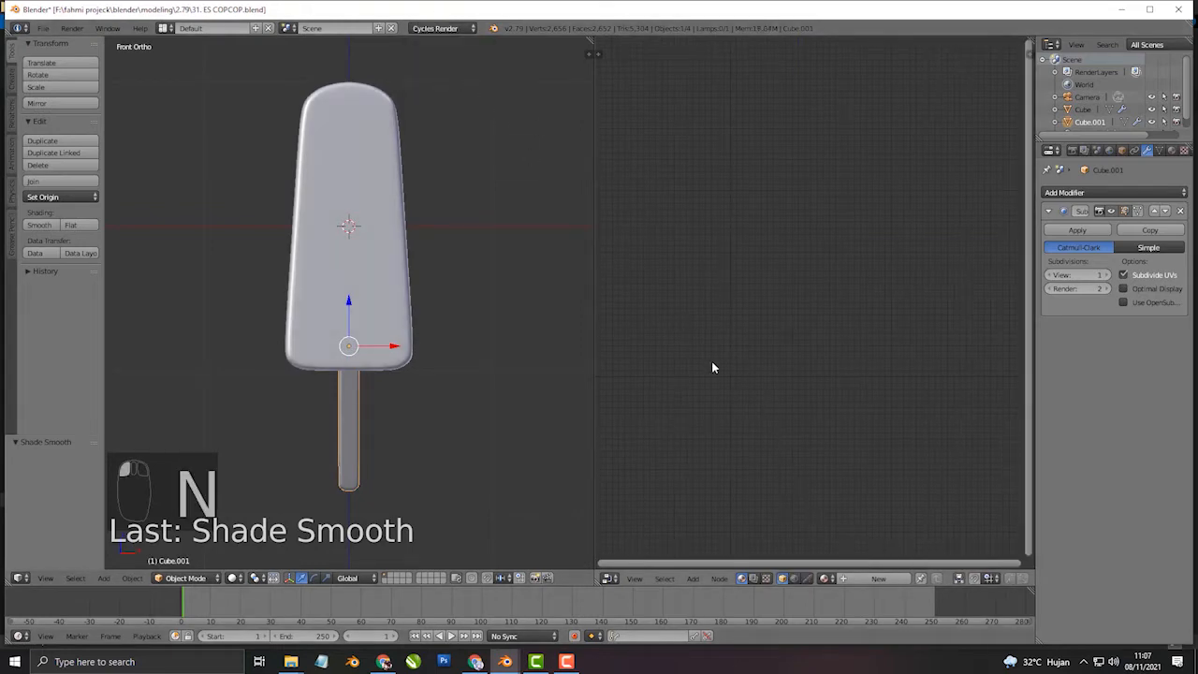
right_click(405, 273)
left_click(957, 579)
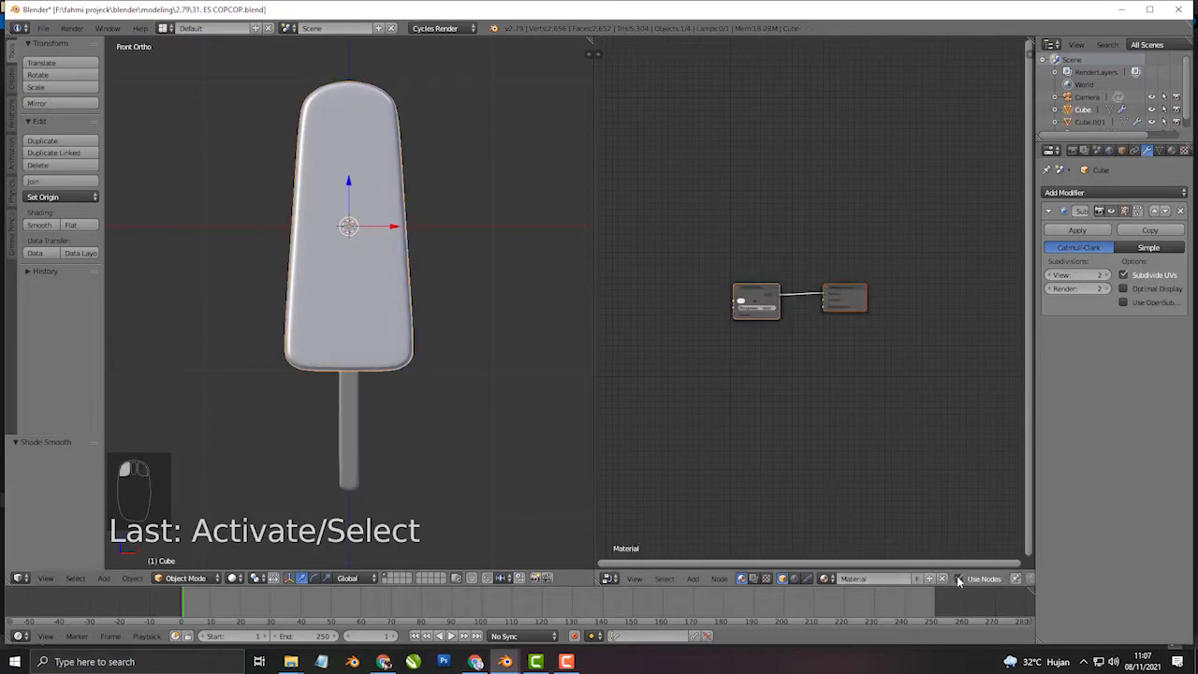
Step: Replace the Diffuse BSDF with a Principled BSDF linked to the Material Output's Surface input
scroll(804, 407, "up", 5)
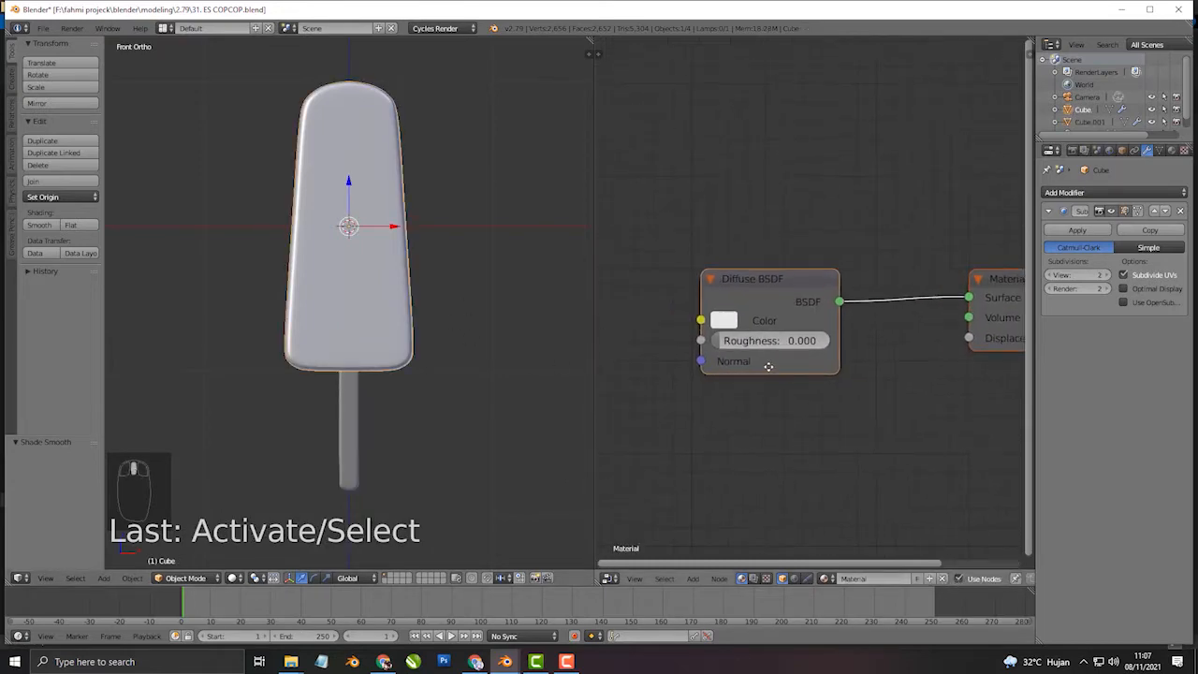
key("shift+a")
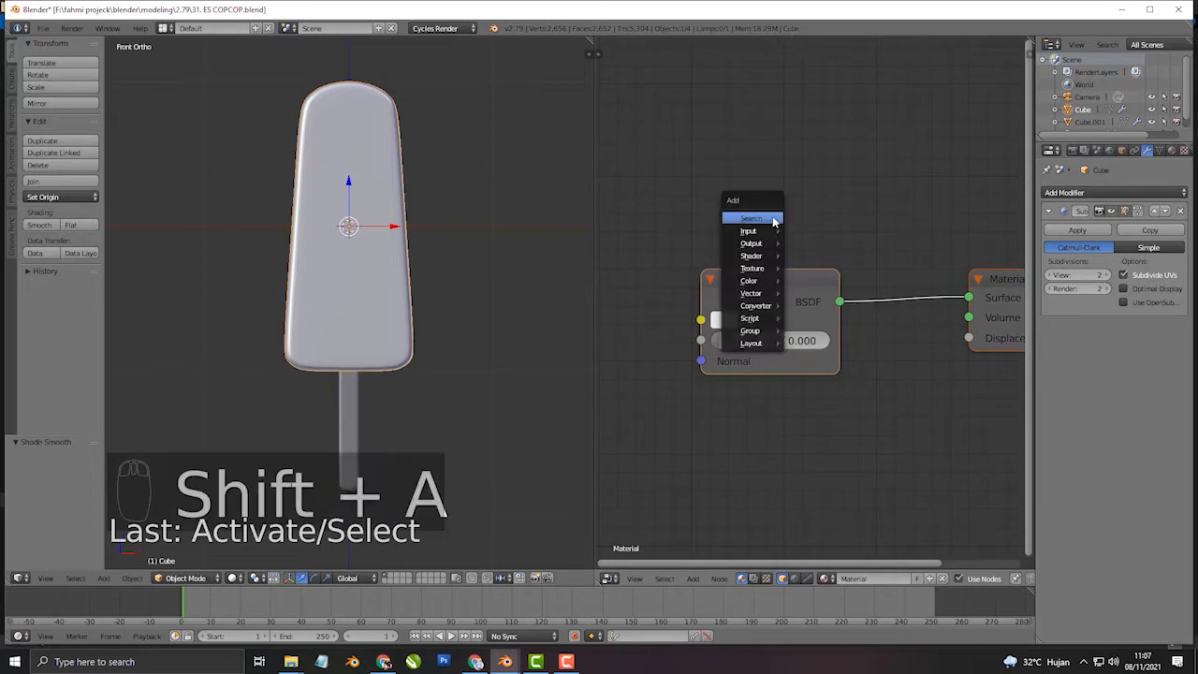
type("princ")
key("Return")
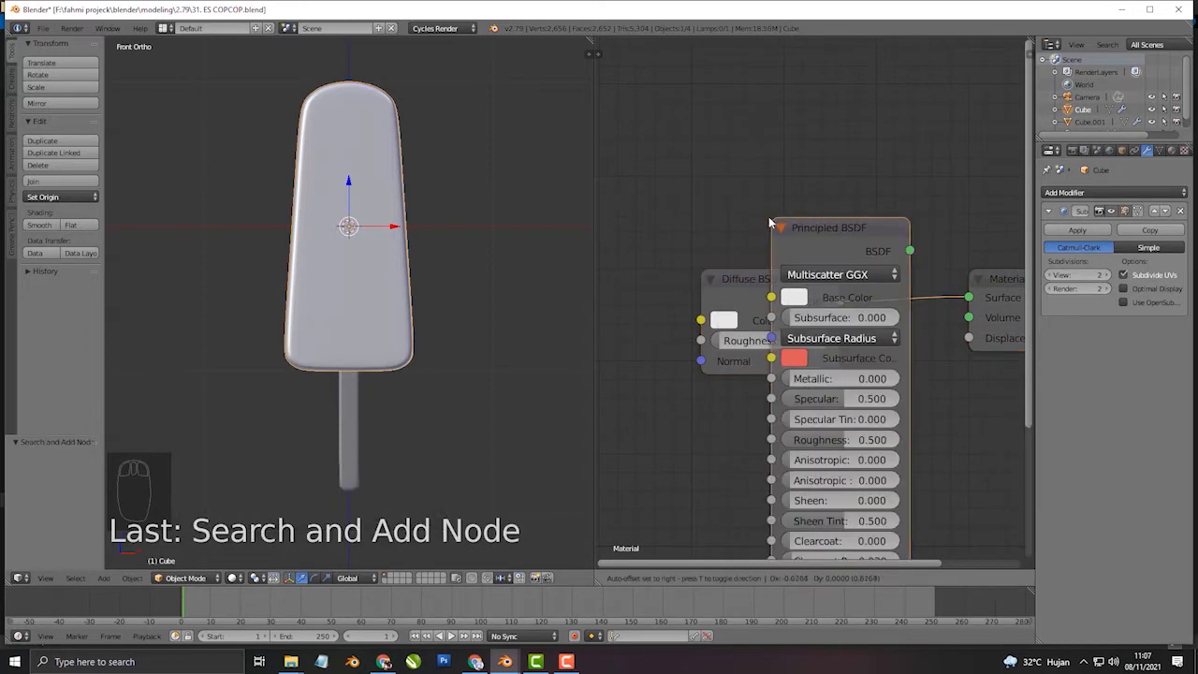
left_click(667, 235)
left_click(821, 302)
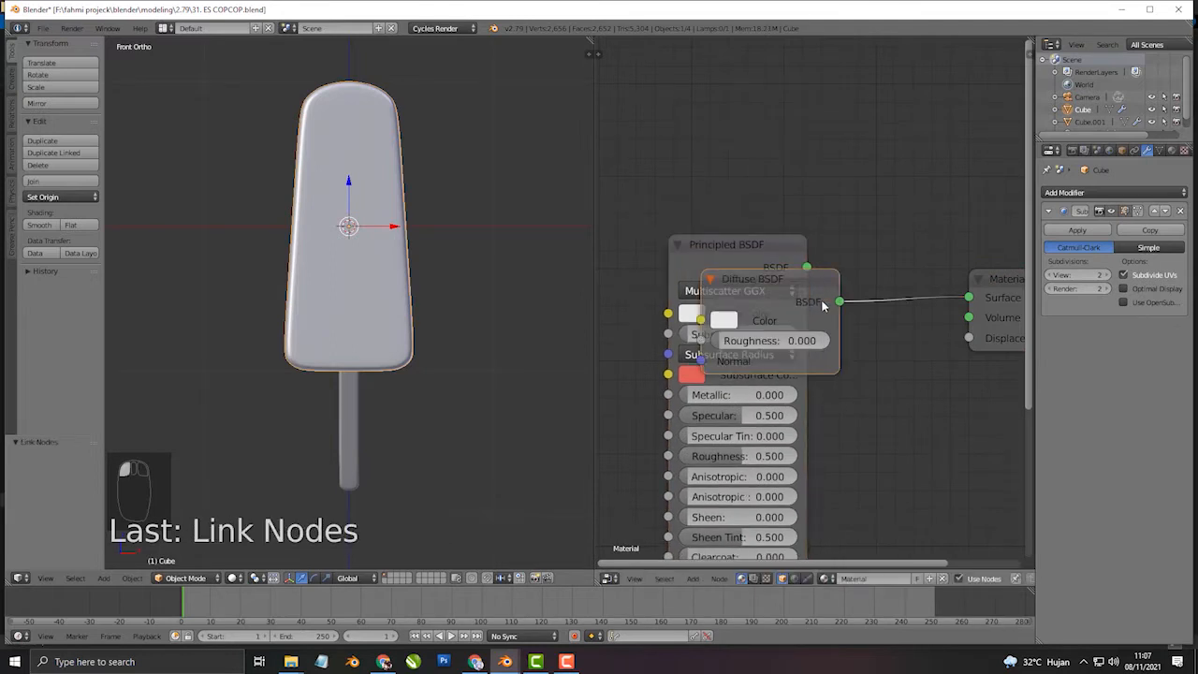
key("Delete")
left_click_drag(807, 268, 969, 297)
left_click_drag(769, 266, 896, 256)
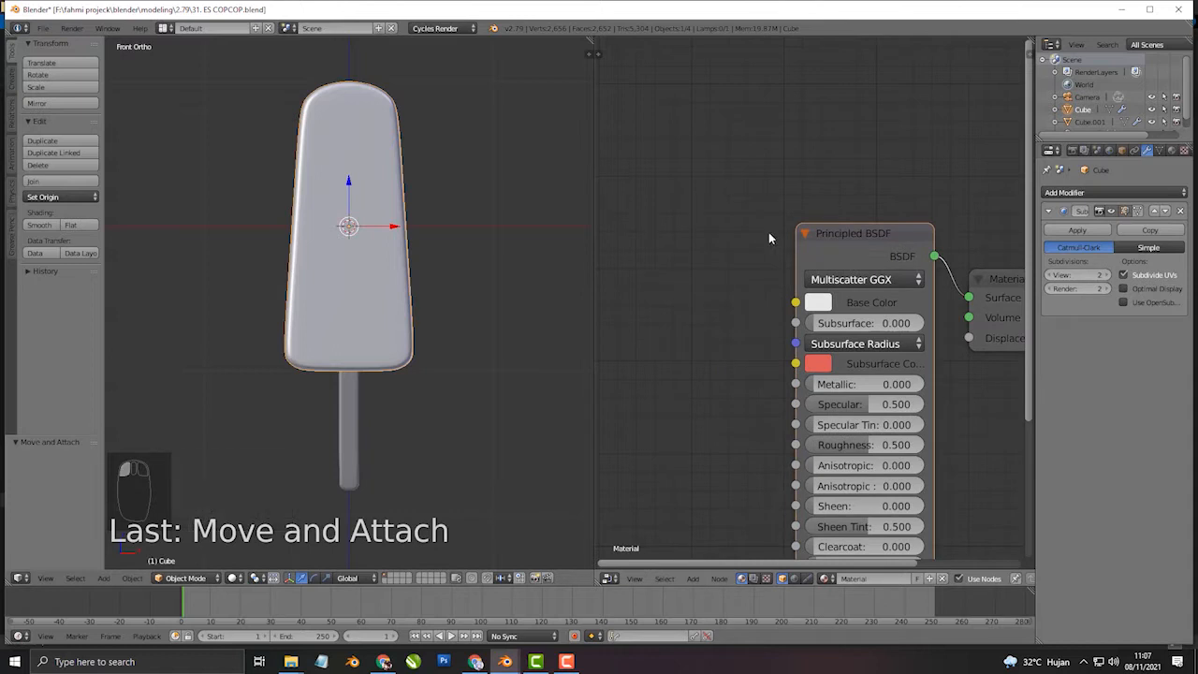
Step: Add a Gradient Texture node and link its Color output to the Principled BSDF's Base Color
key("shift+a")
left_click(773, 162)
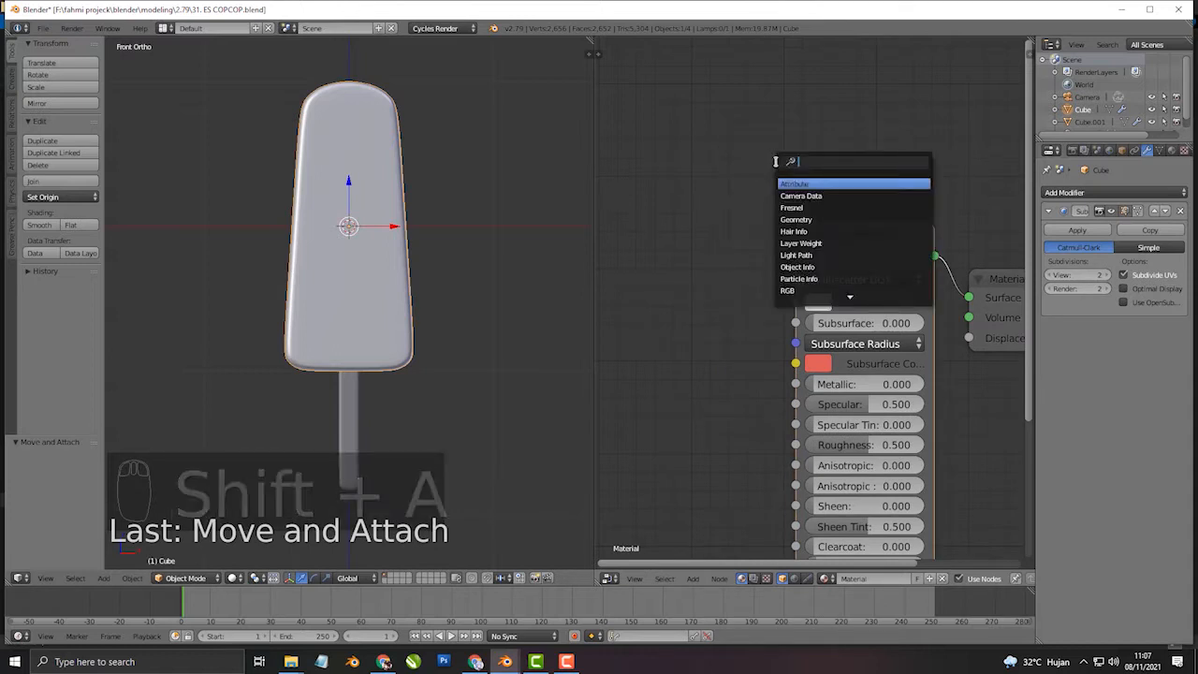
type("no")
key("BackSpace")
key("BackSpace")
type("gr")
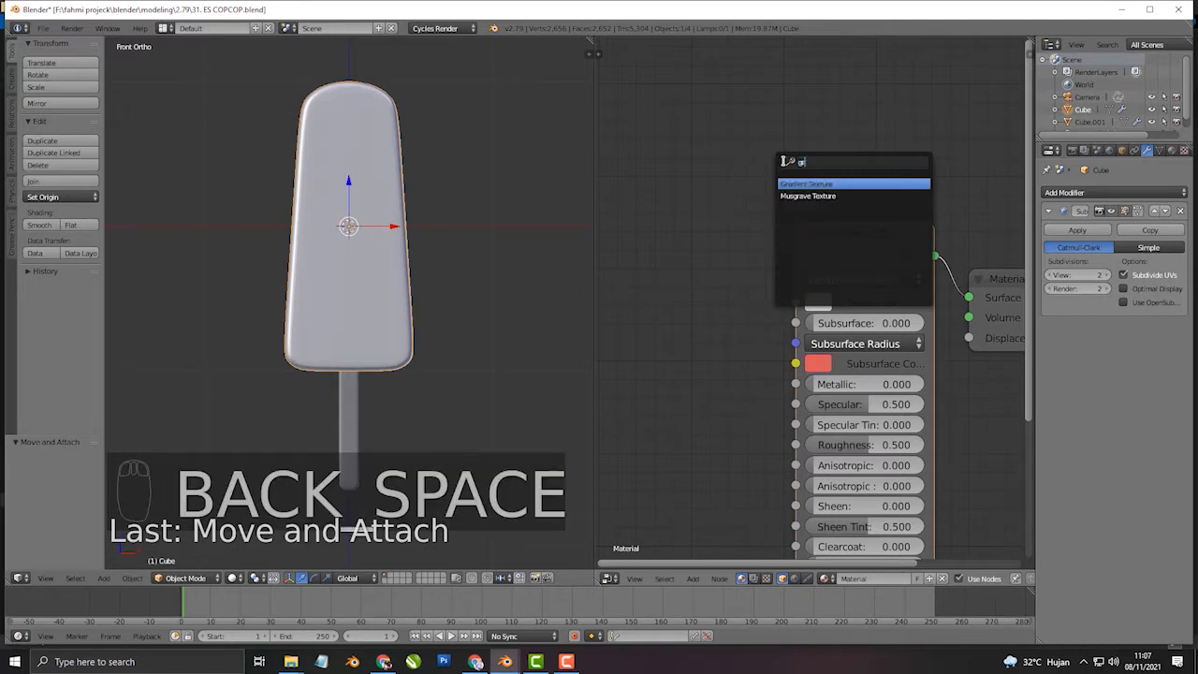
type("a")
left_click(812, 185)
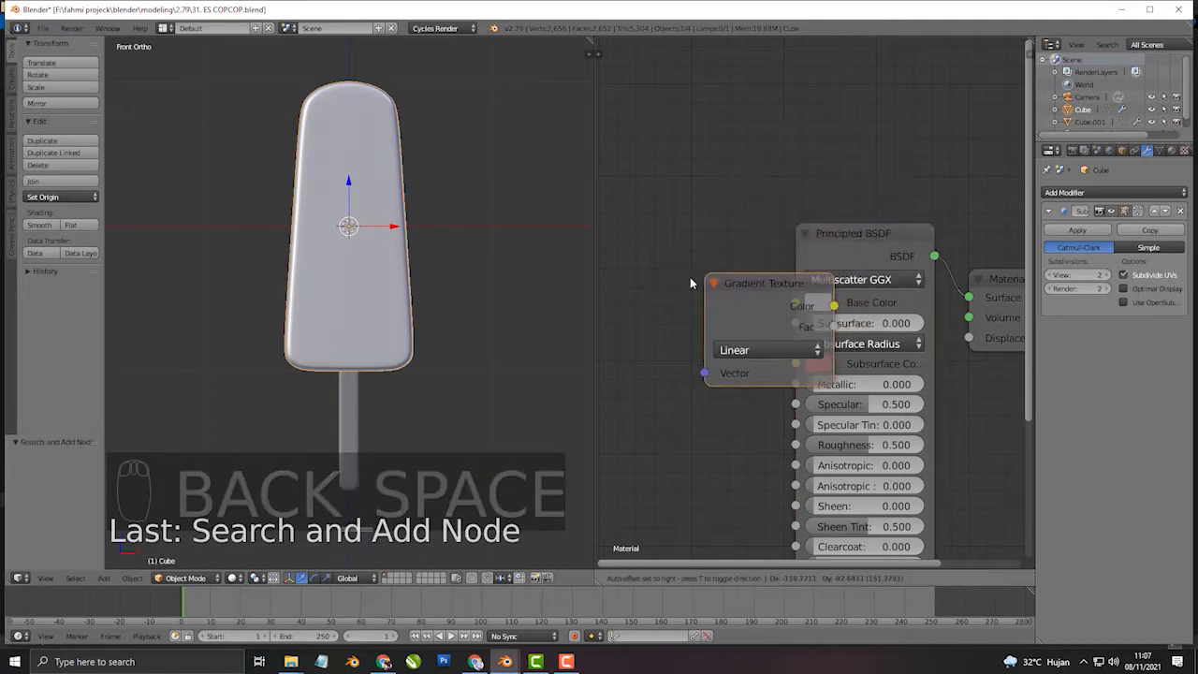
left_click(645, 292)
left_click_drag(750, 316, 794, 302)
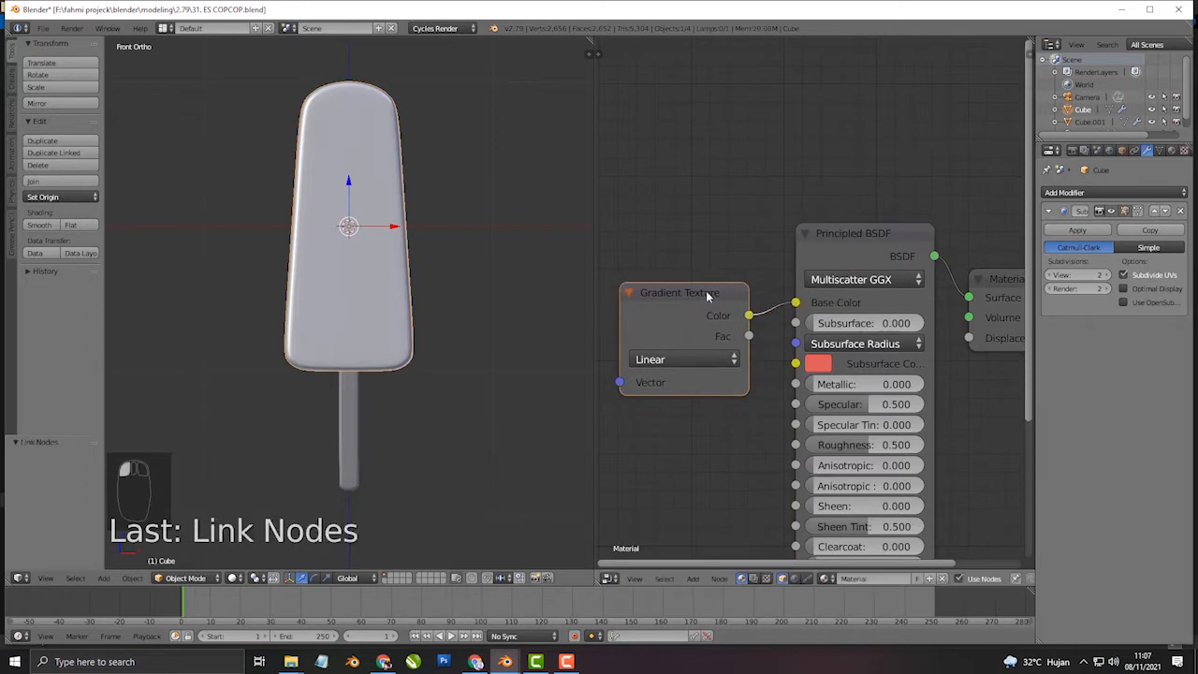
Step: Add a Mapping node before the Gradient Texture and link its Vector output to the gradient's Vector input
middle_click_drag(695, 294, 842, 244)
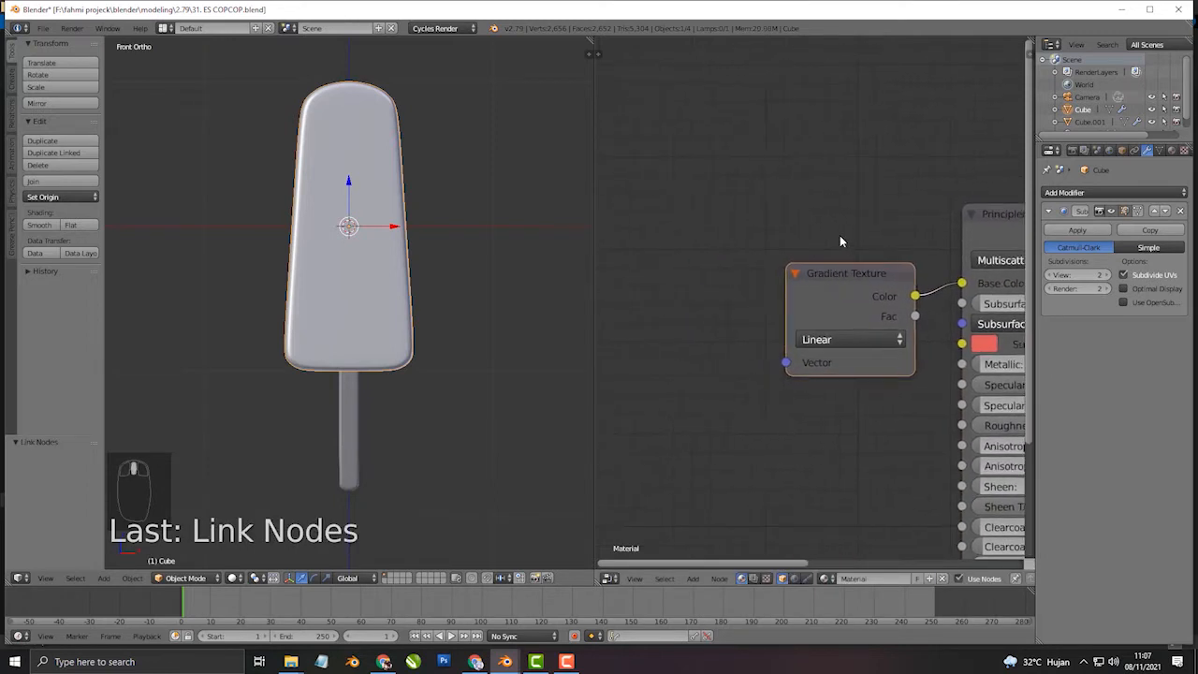
key("shift+a")
left_click(837, 237)
type("map")
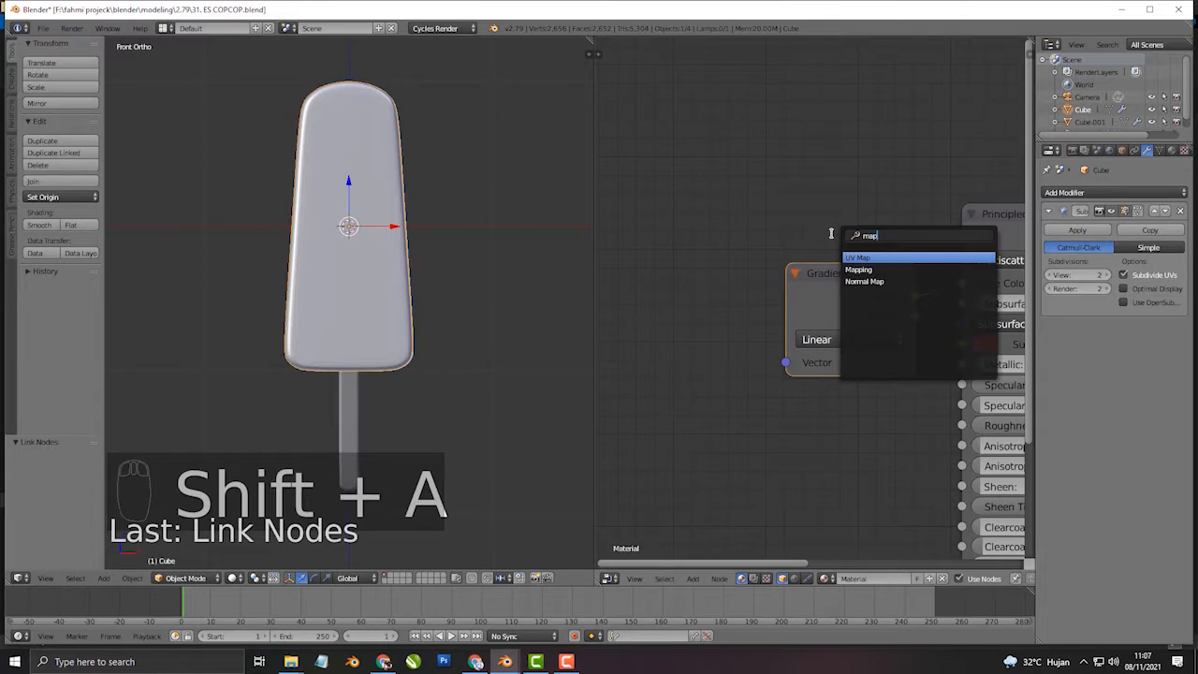
key("Down")
key("Return")
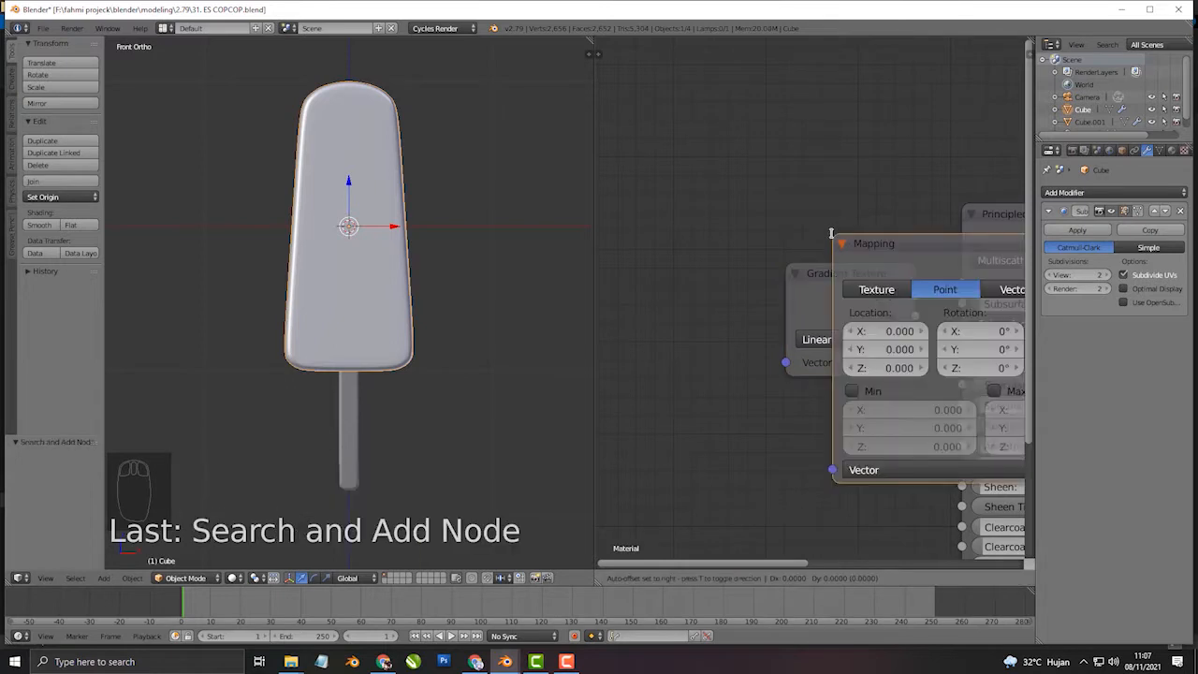
left_click(904, 213)
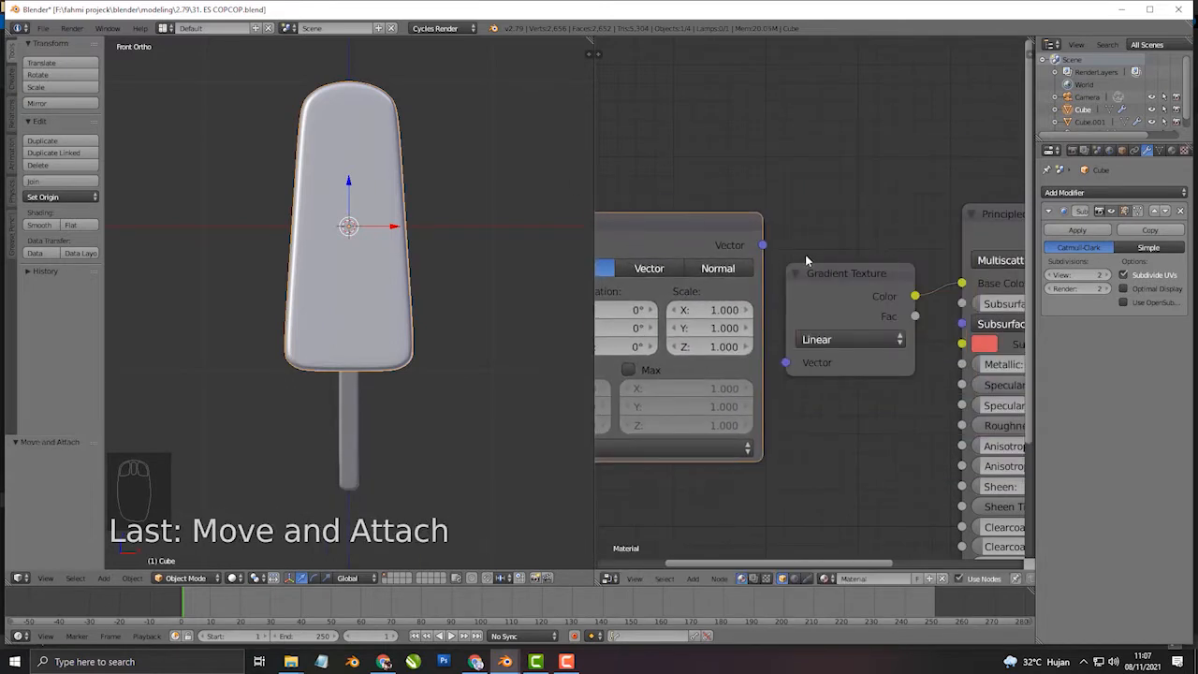
left_click_drag(763, 247, 784, 364)
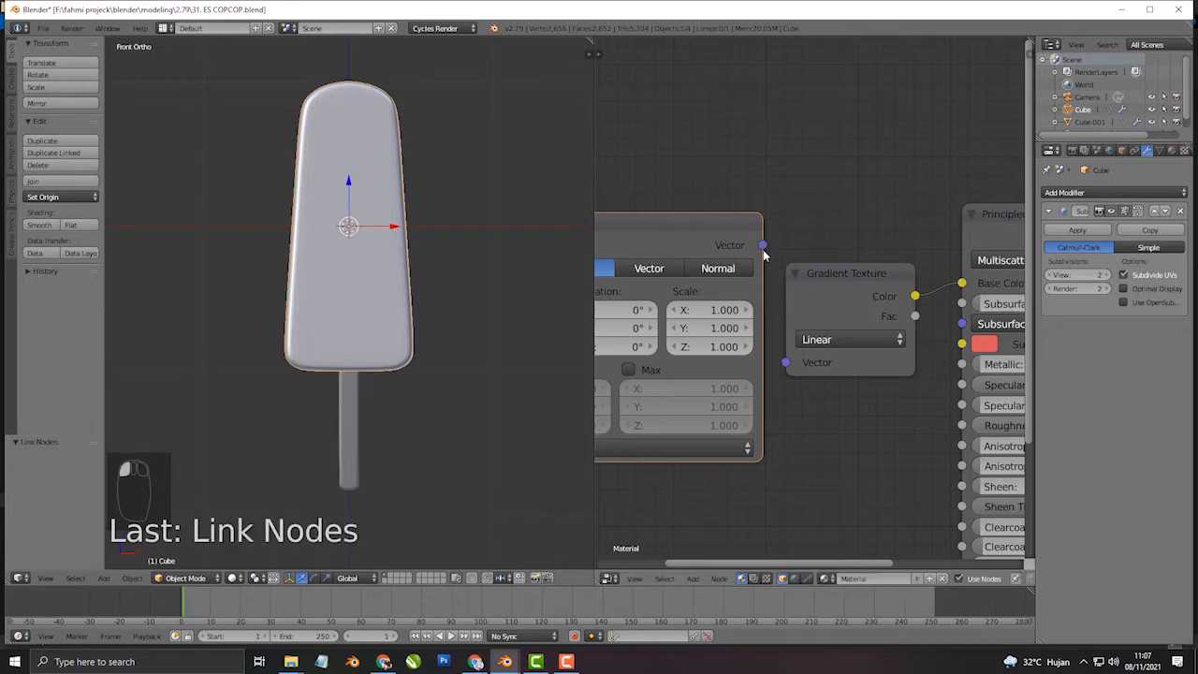
Step: Add a Texture Coordinate node and link its Object output to the Mapping node's Vector input
middle_click_drag(718, 342, 987, 348)
key("shift+a")
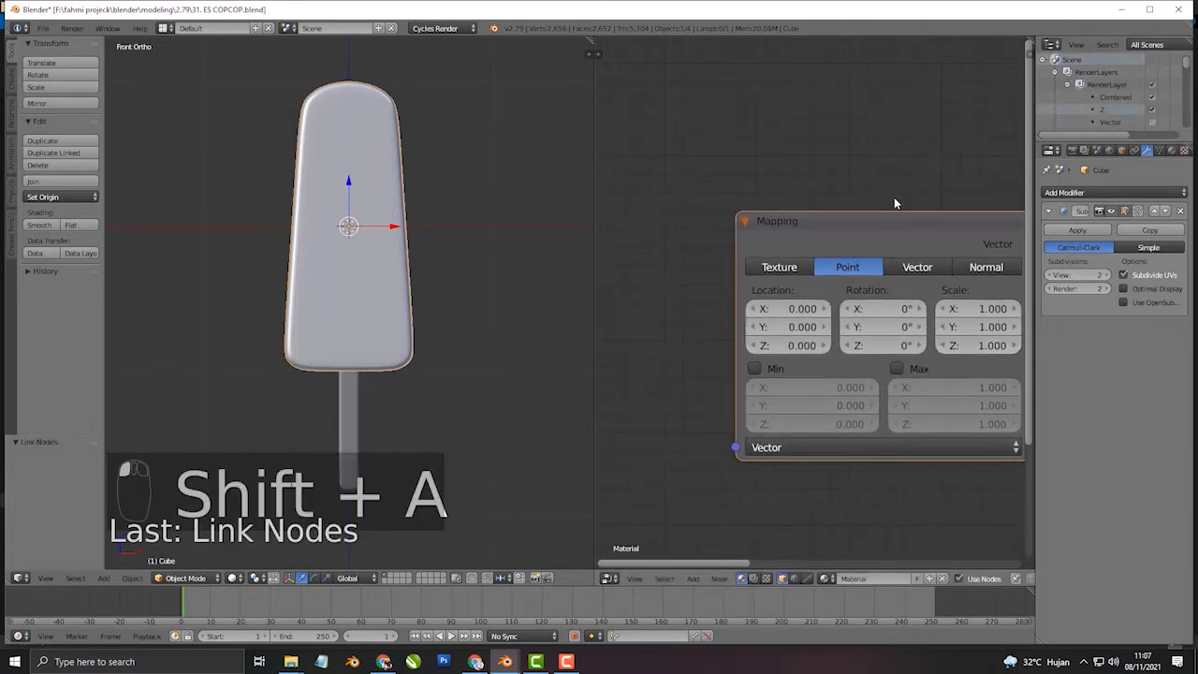
key("shift+a")
left_click(857, 161)
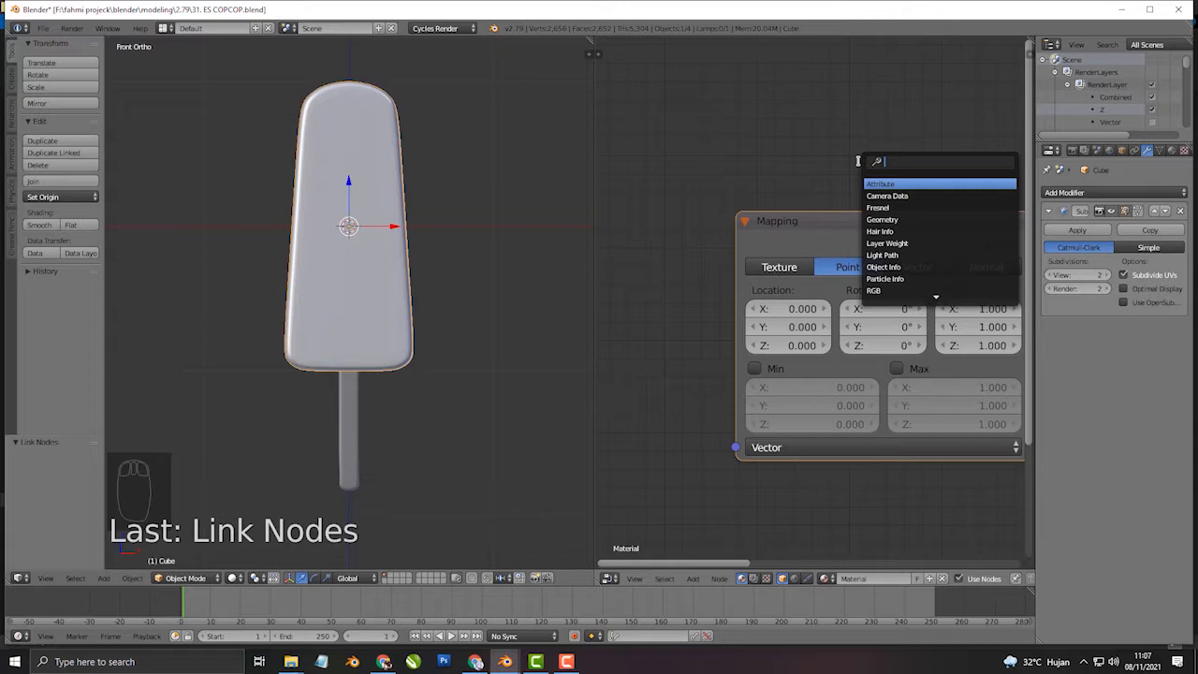
type("coo")
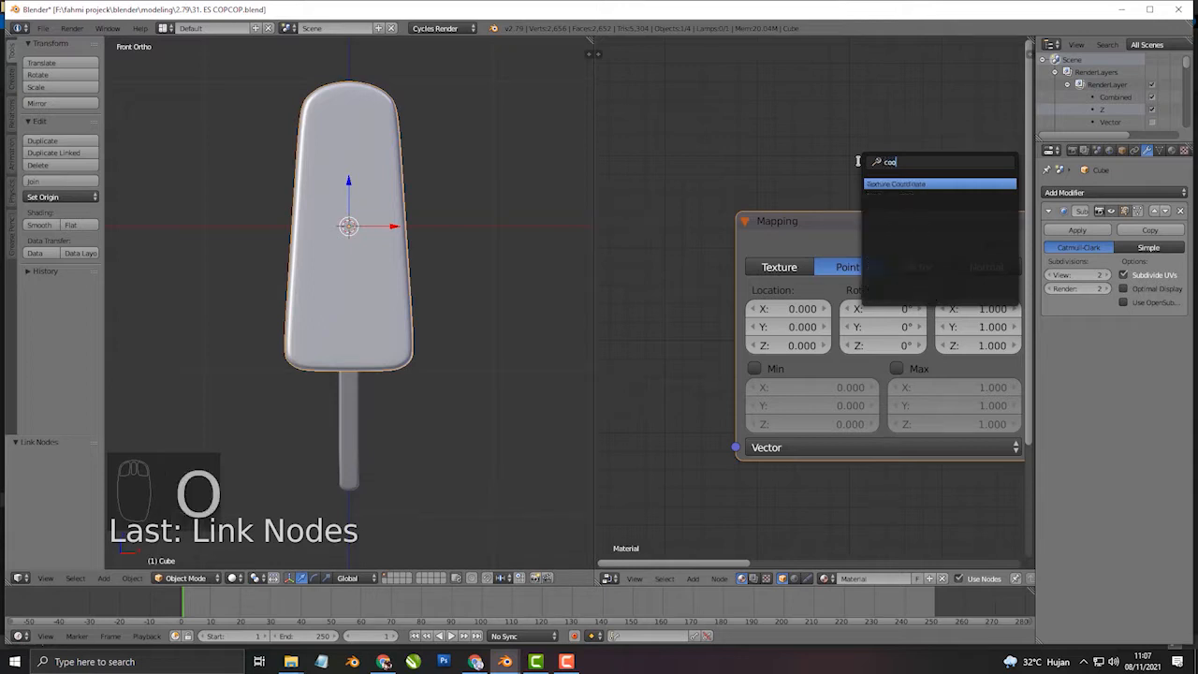
key("Return")
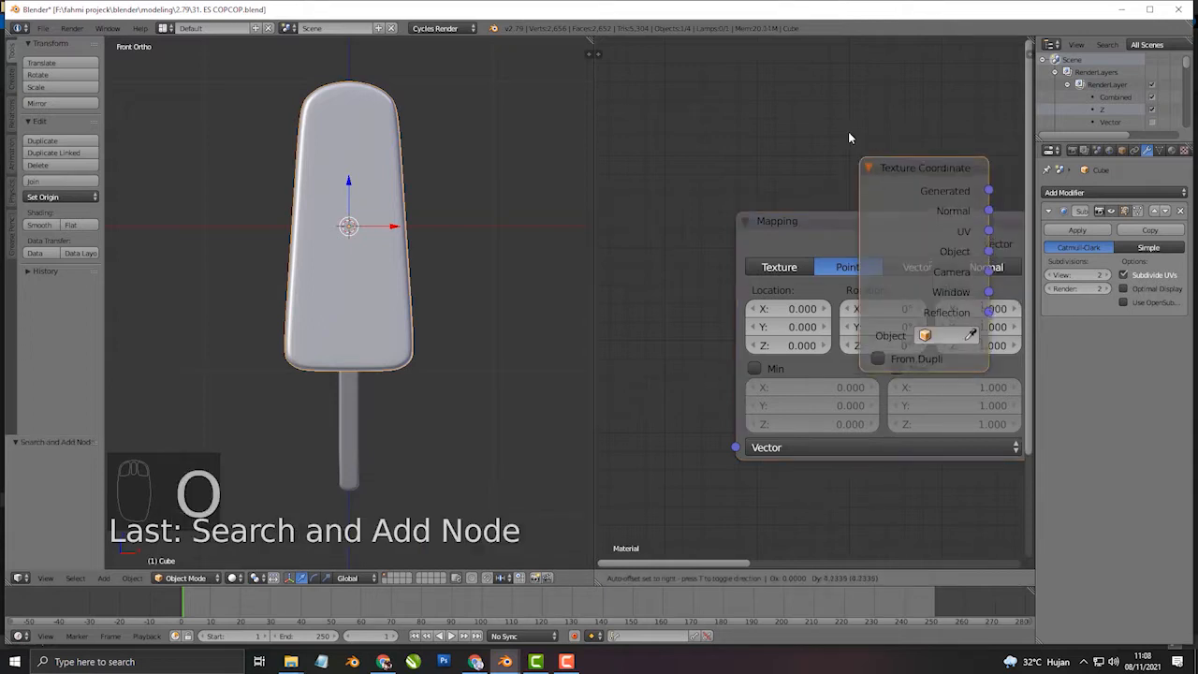
left_click(582, 232)
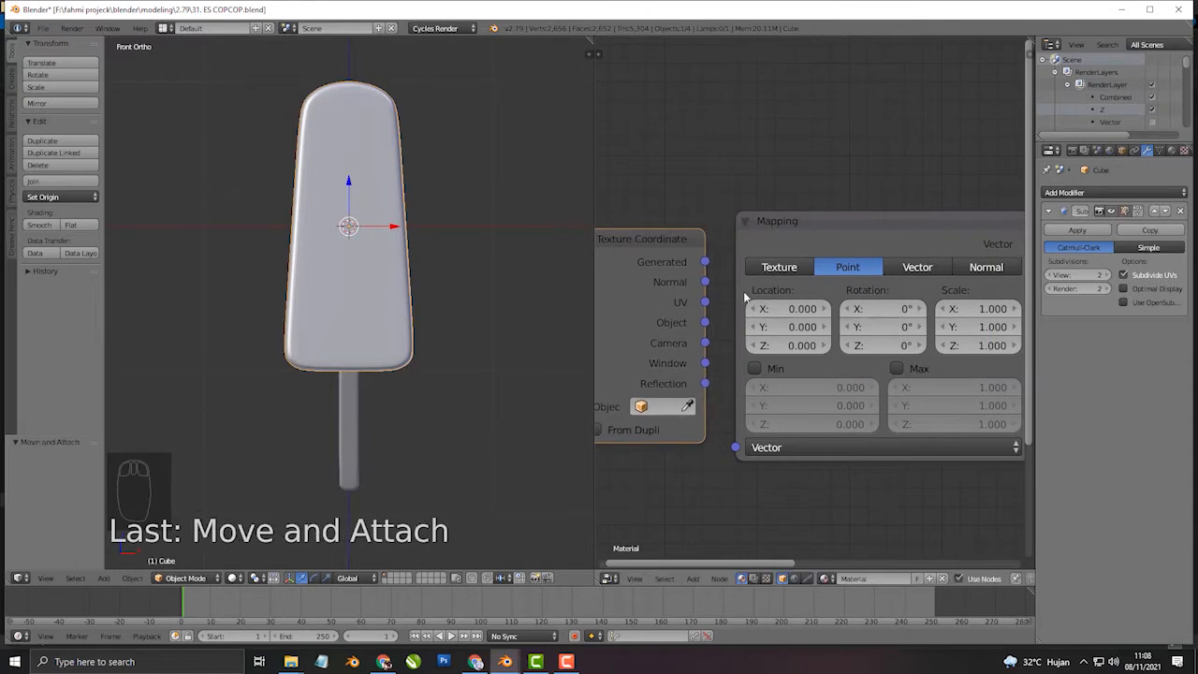
left_click_drag(704, 322, 735, 447)
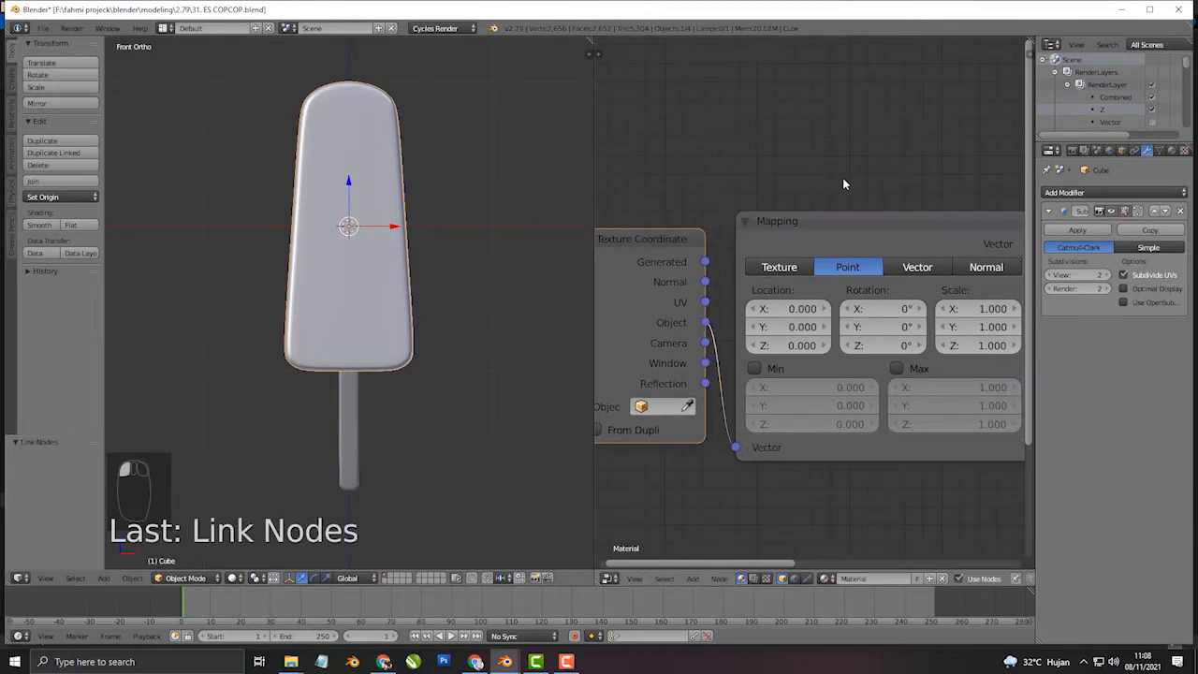
Step: Insert a ColorRamp node into the link between the Gradient Texture and the Principled BSDF
scroll(802, 147, "down", 3)
middle_click_drag(847, 266, 555, 275)
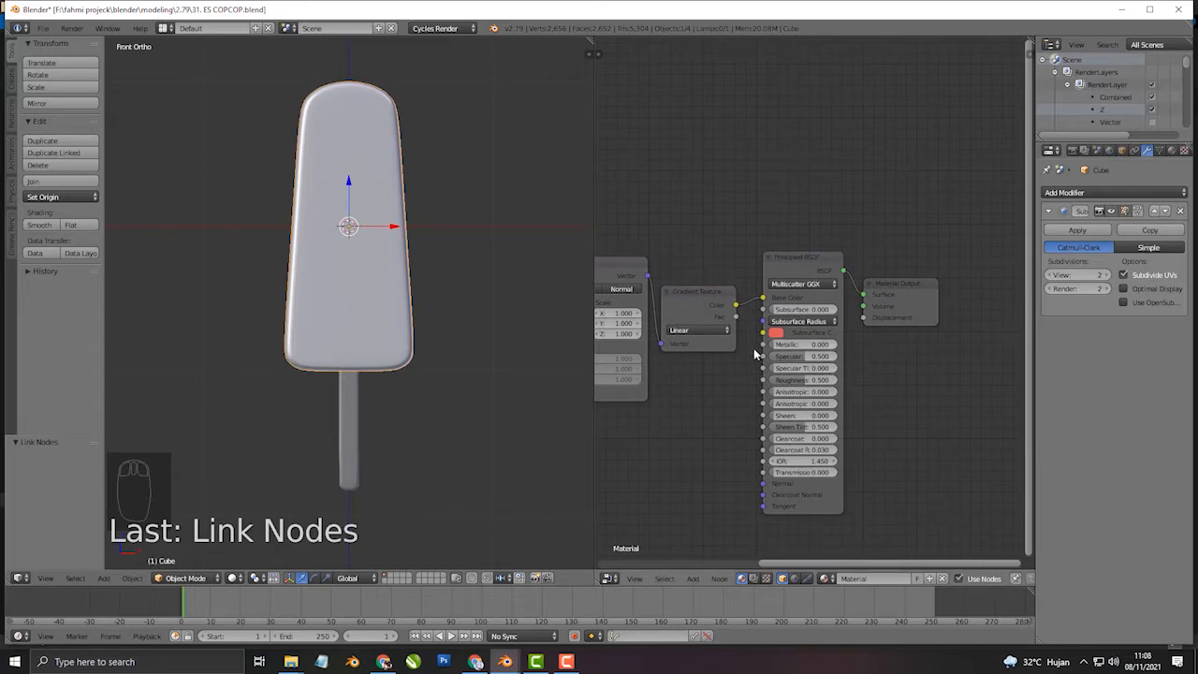
key("shift+a")
left_click(776, 260)
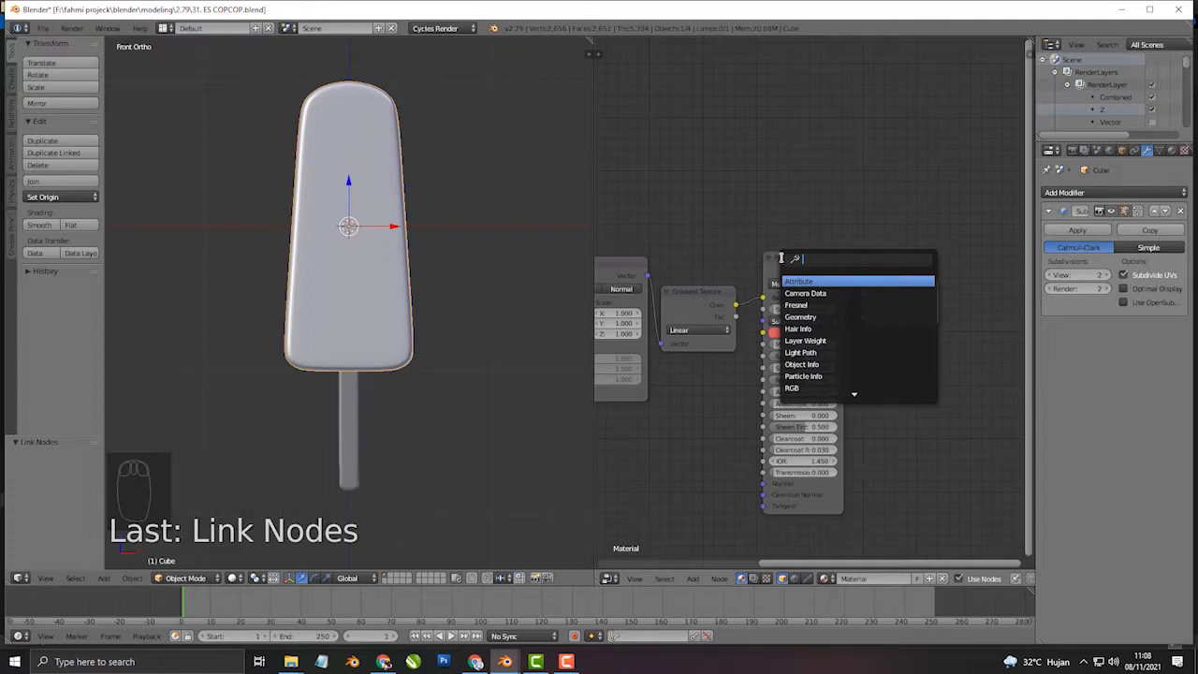
type("colo")
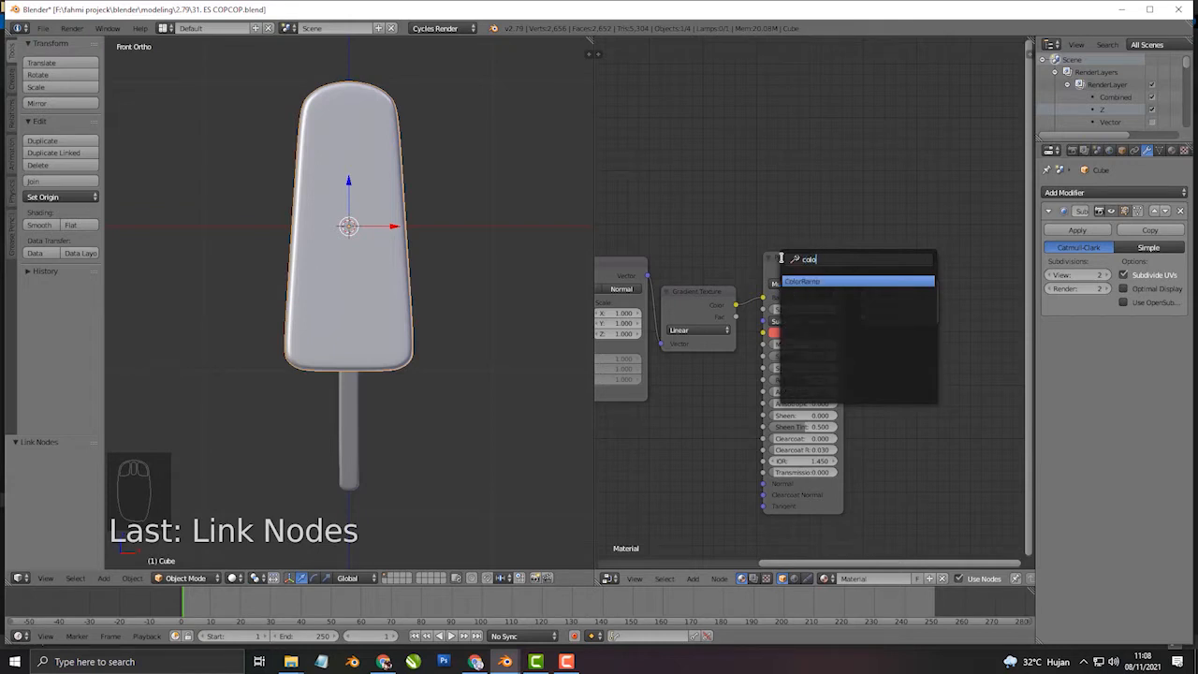
key("Return")
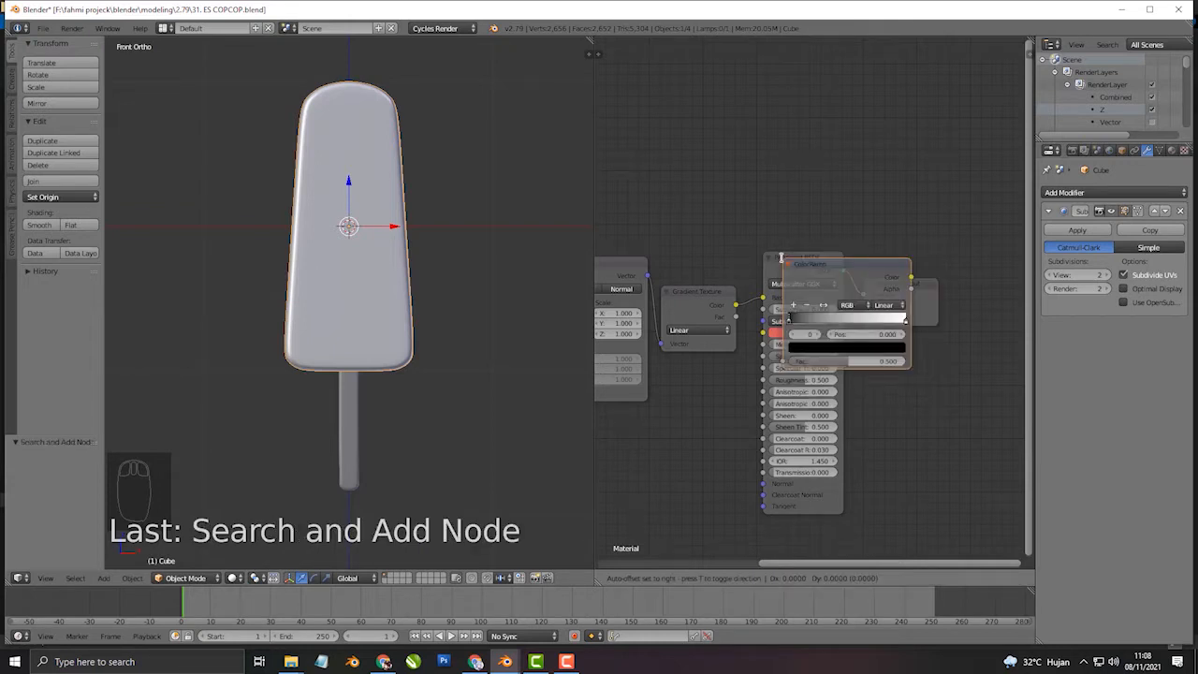
left_click(779, 254)
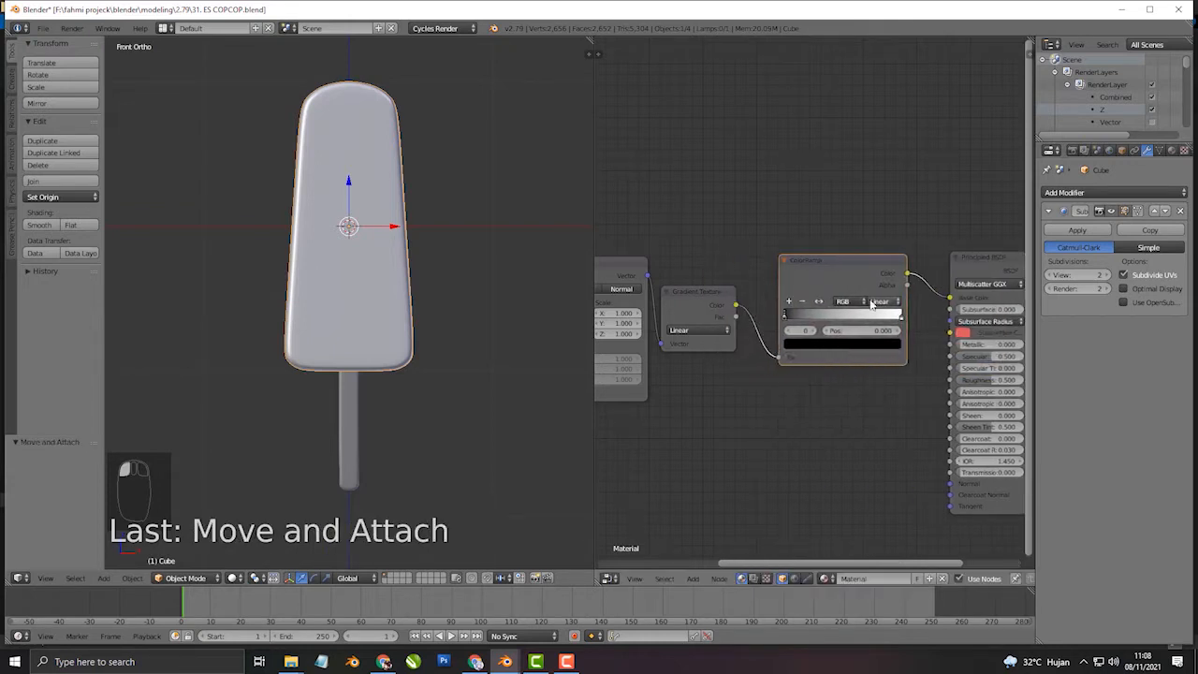
left_click_drag(849, 266, 815, 261)
middle_click_drag(962, 274, 883, 269)
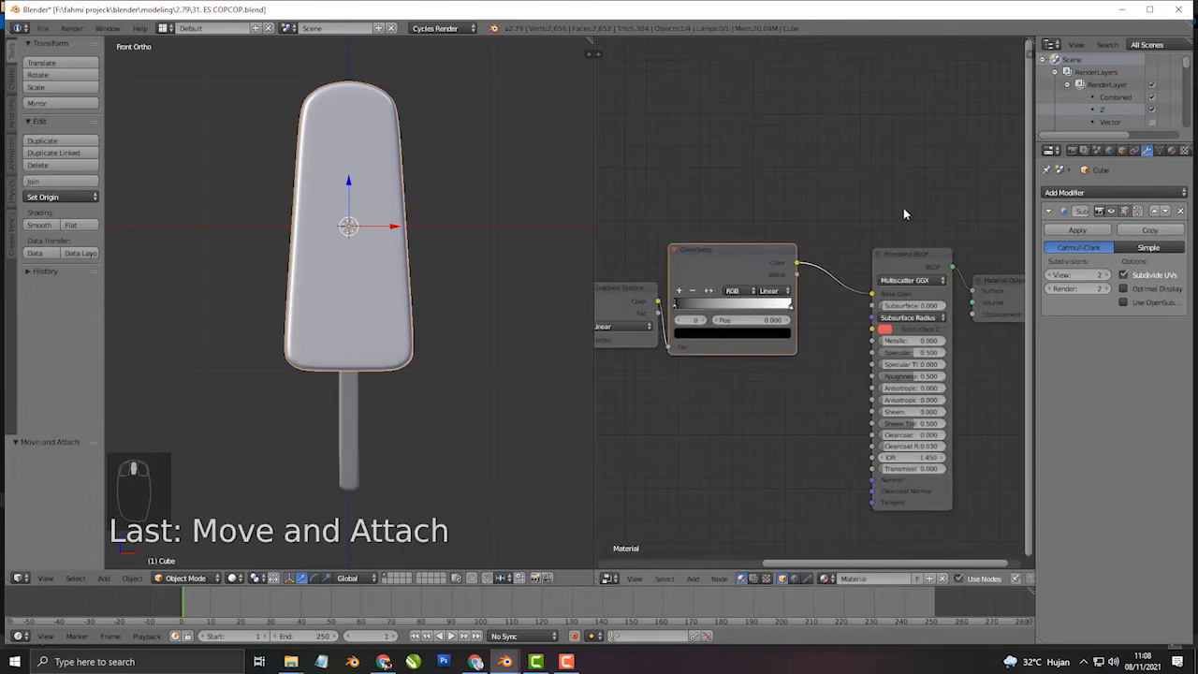
Step: Move the ColorRamp node closer to the Principled BSDF and add a color stop at position 0.500 on its ramp
scroll(796, 312, "up", 5)
left_click_drag(715, 262, 760, 263)
scroll(730, 299, "up", 5)
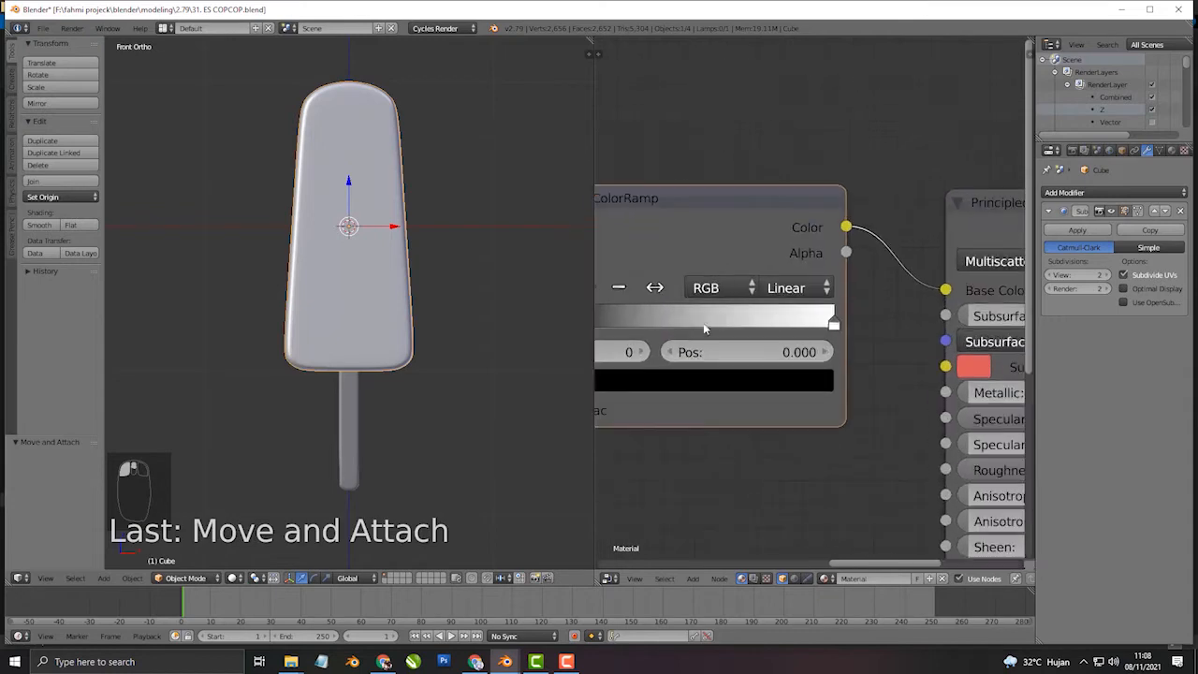
middle_click_drag(705, 327, 703, 293)
mouse_move(684, 292)
left_mouse_down()
mouse_move(745, 292)
mouse_move(686, 291)
left_mouse_up()
left_click(690, 255)
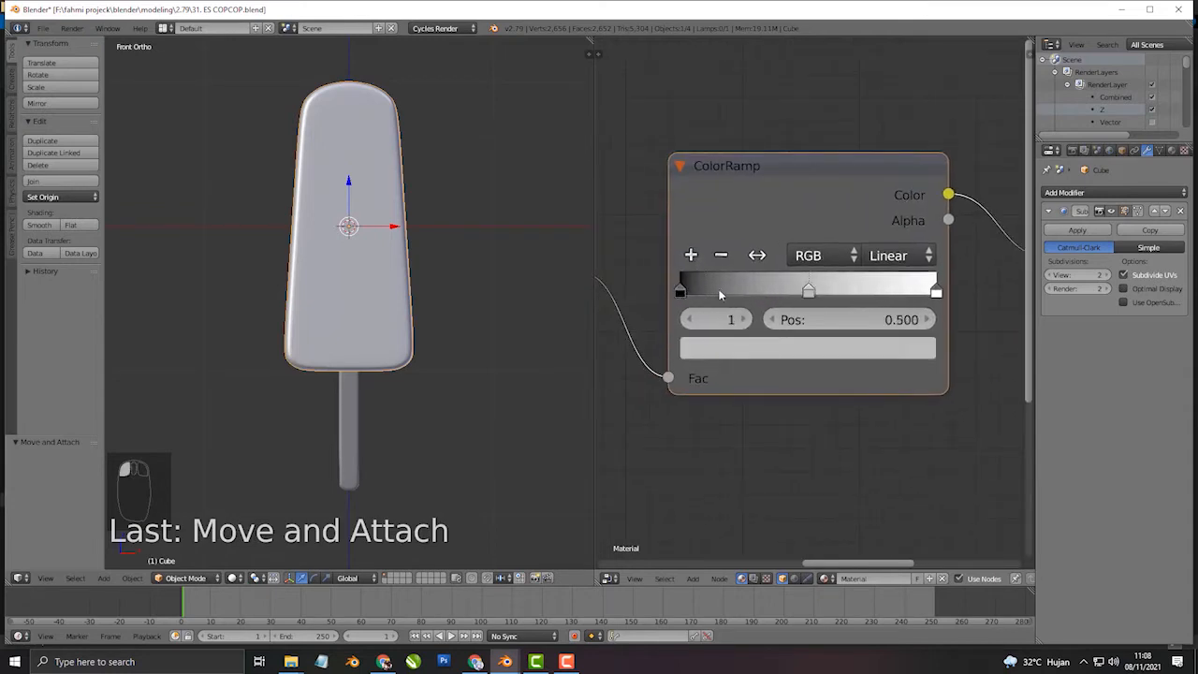
Step: Add another color stop to the ColorRamp and move the middle stop to position 0.750
left_click(692, 256)
left_click_drag(807, 292, 871, 292)
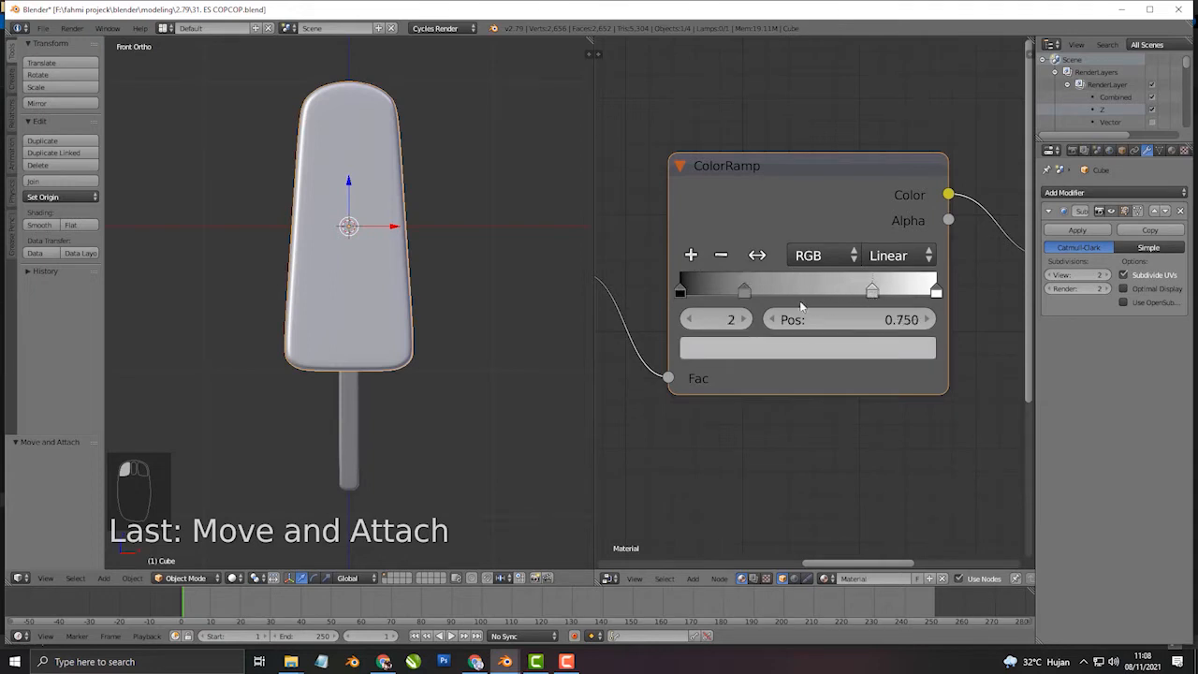
Step: Enable nodes for the scene's existing lamp and set its emission strength to 1000
left_click(234, 577)
scroll(390, 258, "down", 3)
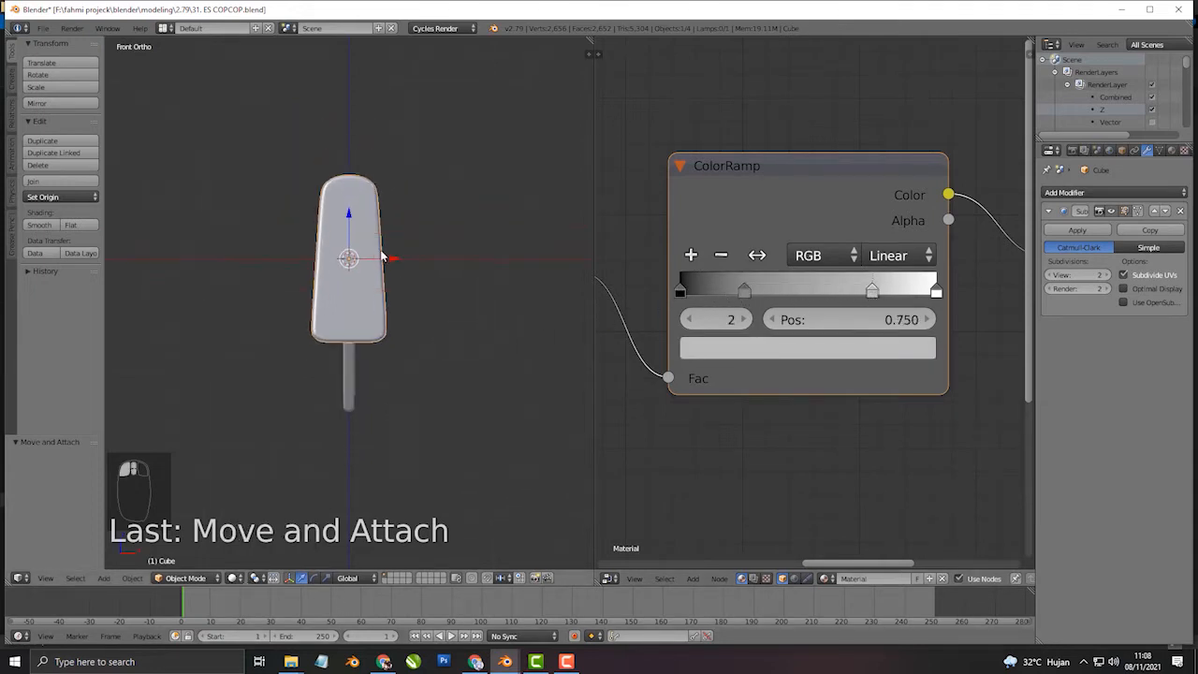
scroll(406, 277, "down", 4)
middle_click_drag(415, 240, 451, 270)
right_click(392, 241)
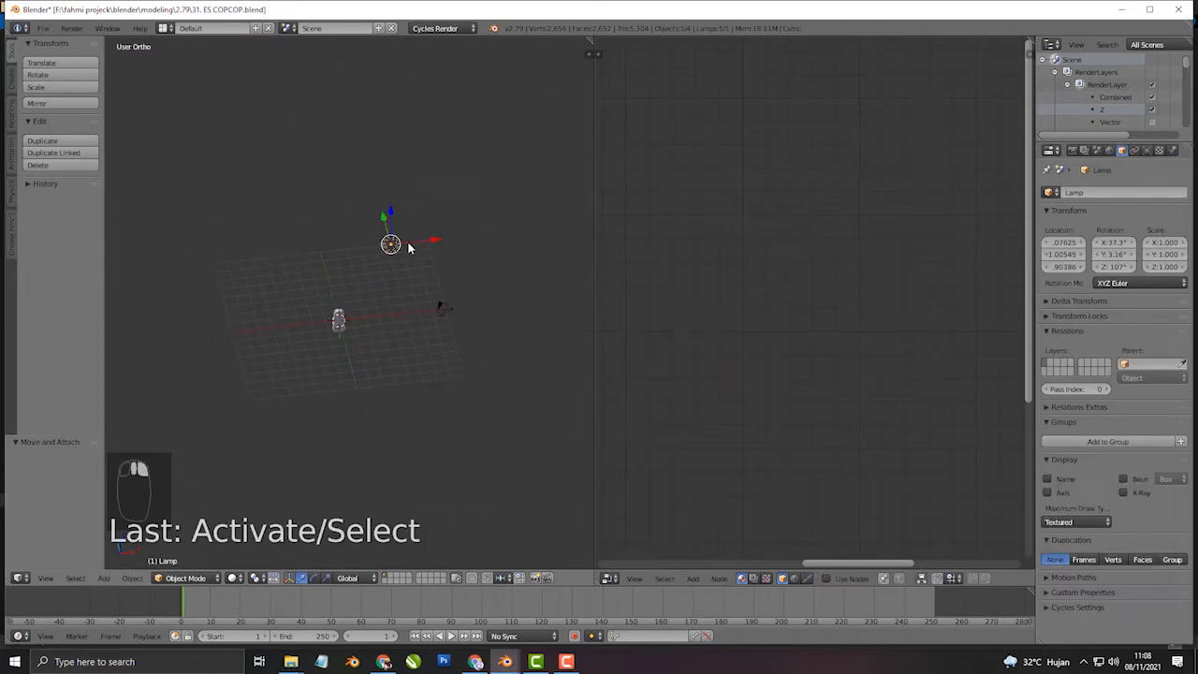
key("KP_7")
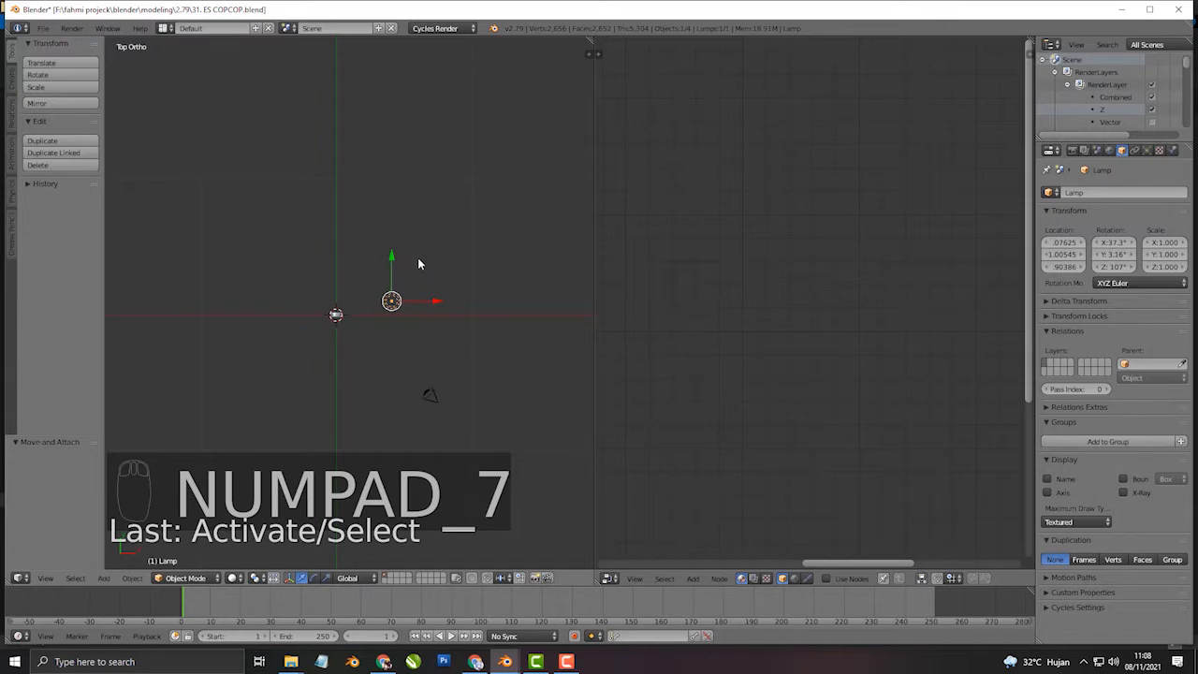
scroll(412, 262, "up", 6)
middle_click_drag(441, 340, 345, 188, "shift")
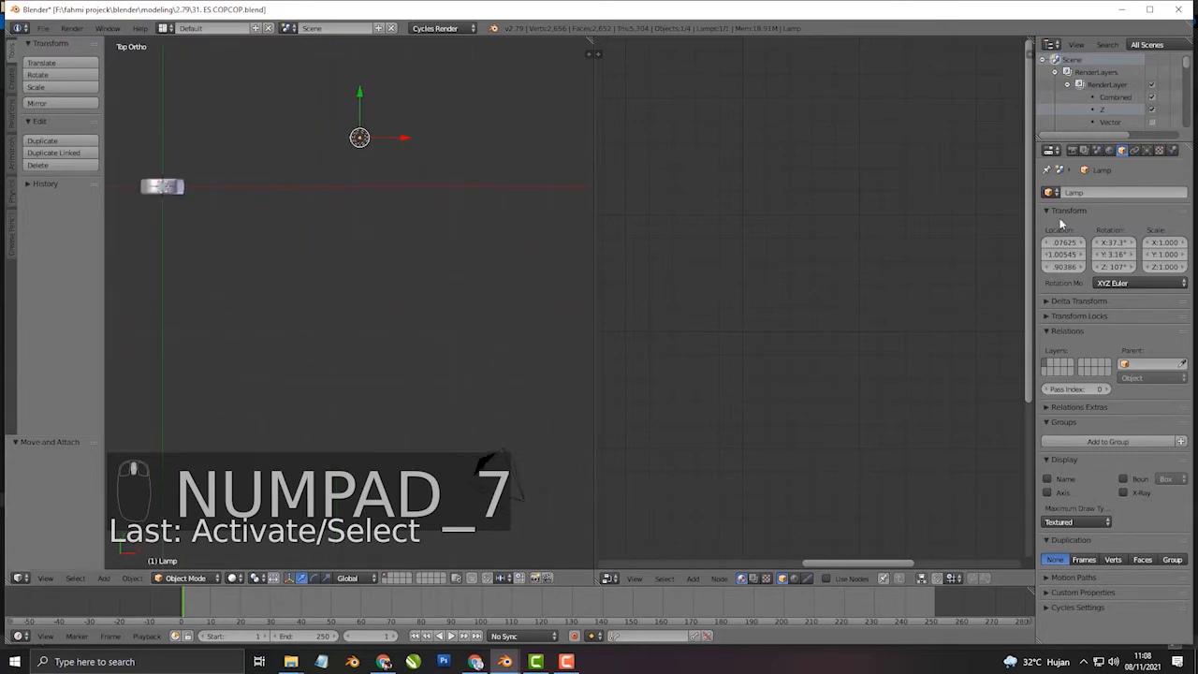
left_click(1145, 152)
left_click(1118, 324)
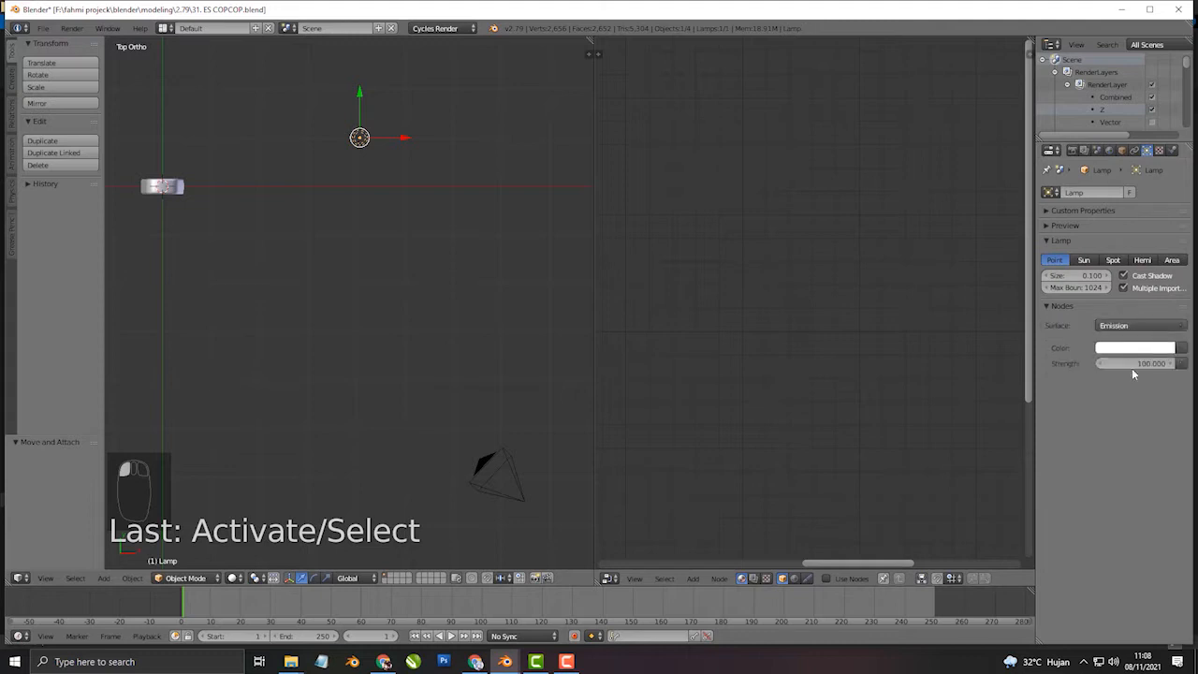
left_click(1123, 363)
type("1000")
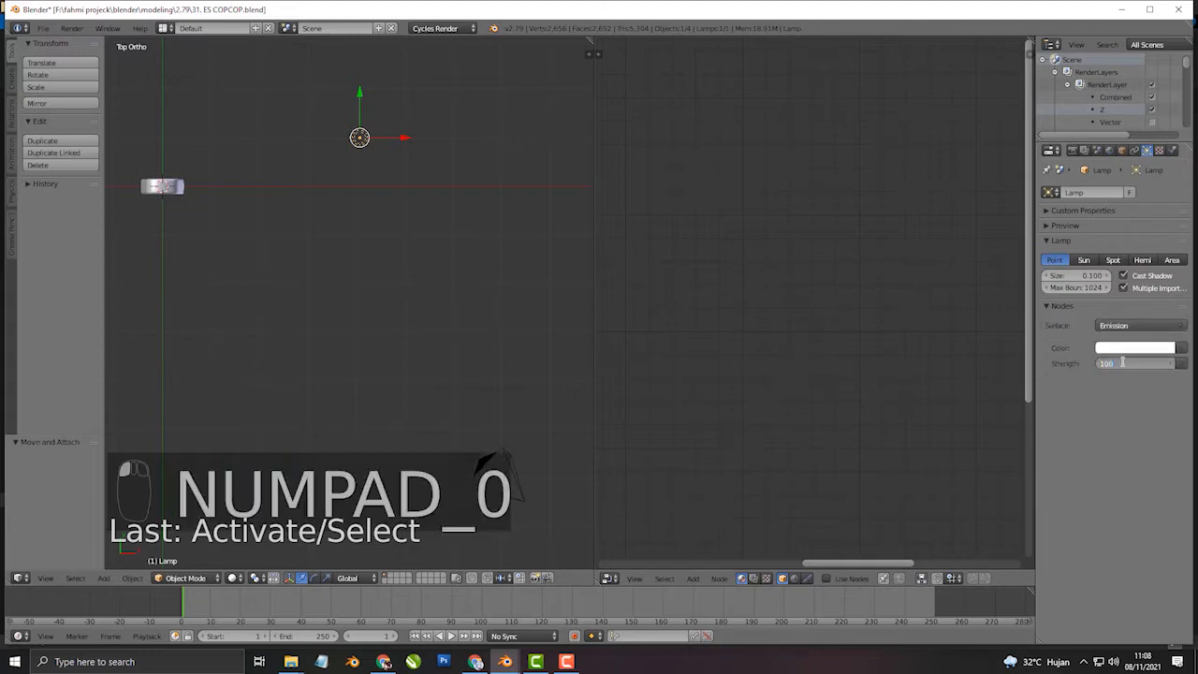
key("Return")
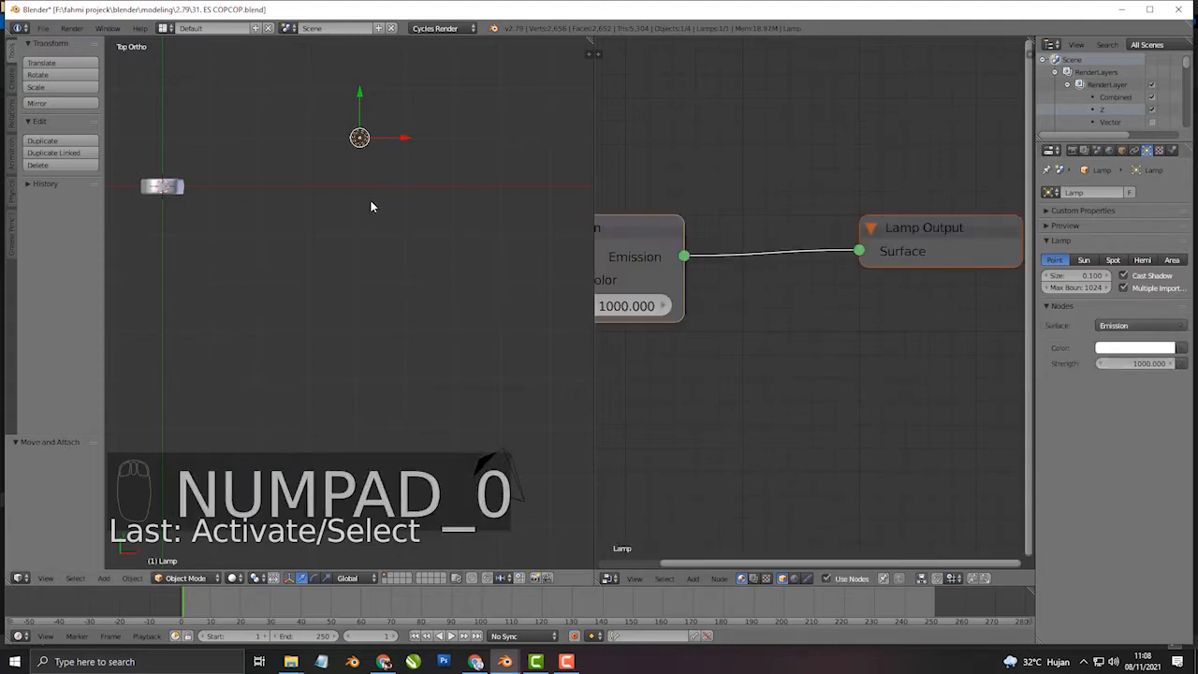
Step: Move the lamp in top view to the front of the popsicle, about -4.59 along Y
scroll(371, 205, "down", 3)
key("g")
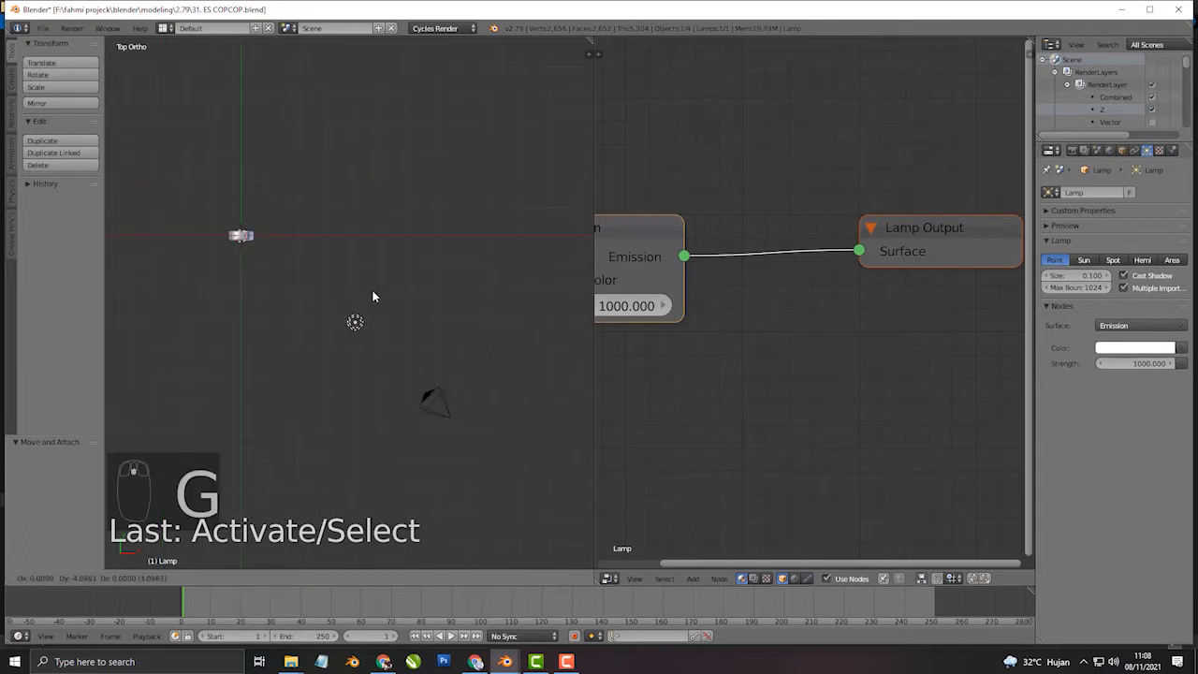
left_click(371, 309)
middle_click_drag(370, 318, 475, 318, "shift")
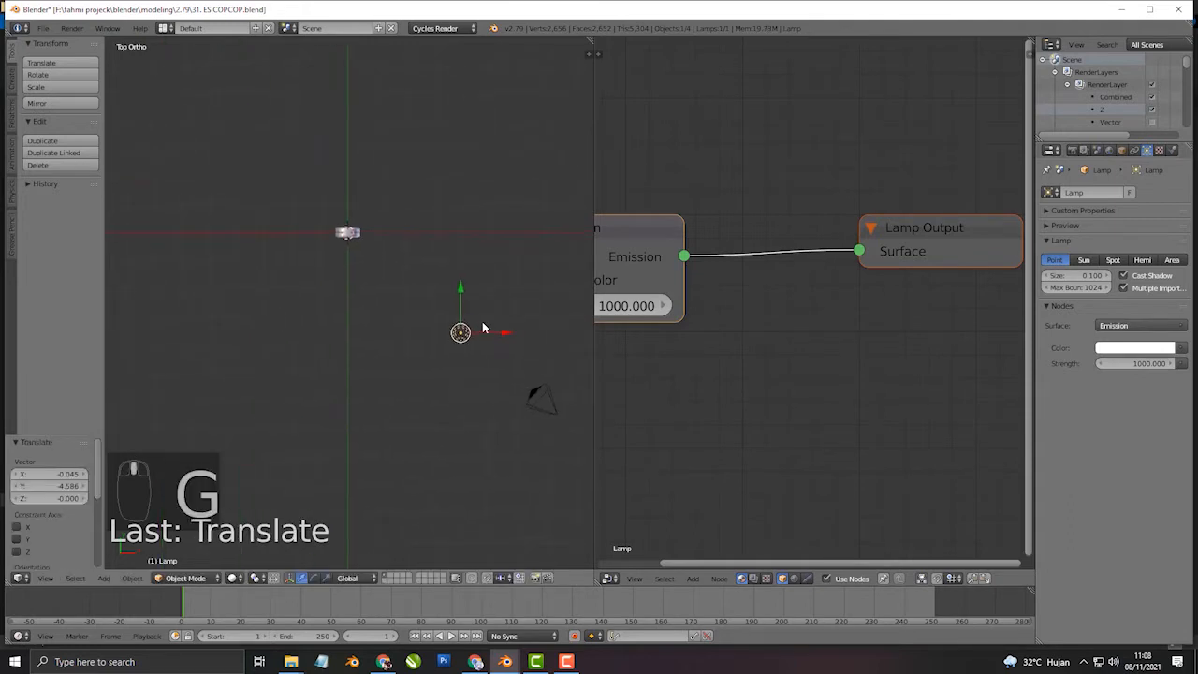
Step: Duplicate the lamp to the popsicle's other front side, set the copy's strength to 500 and turn off Cast Shadow
key("shift+d")
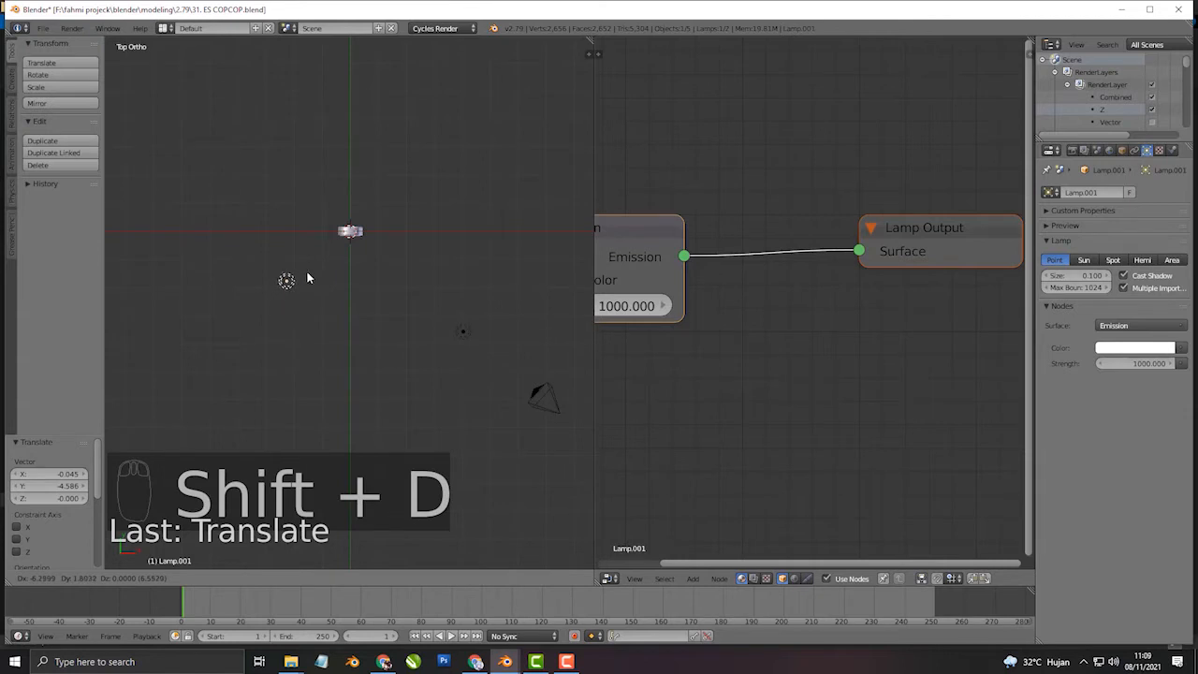
left_click(316, 277)
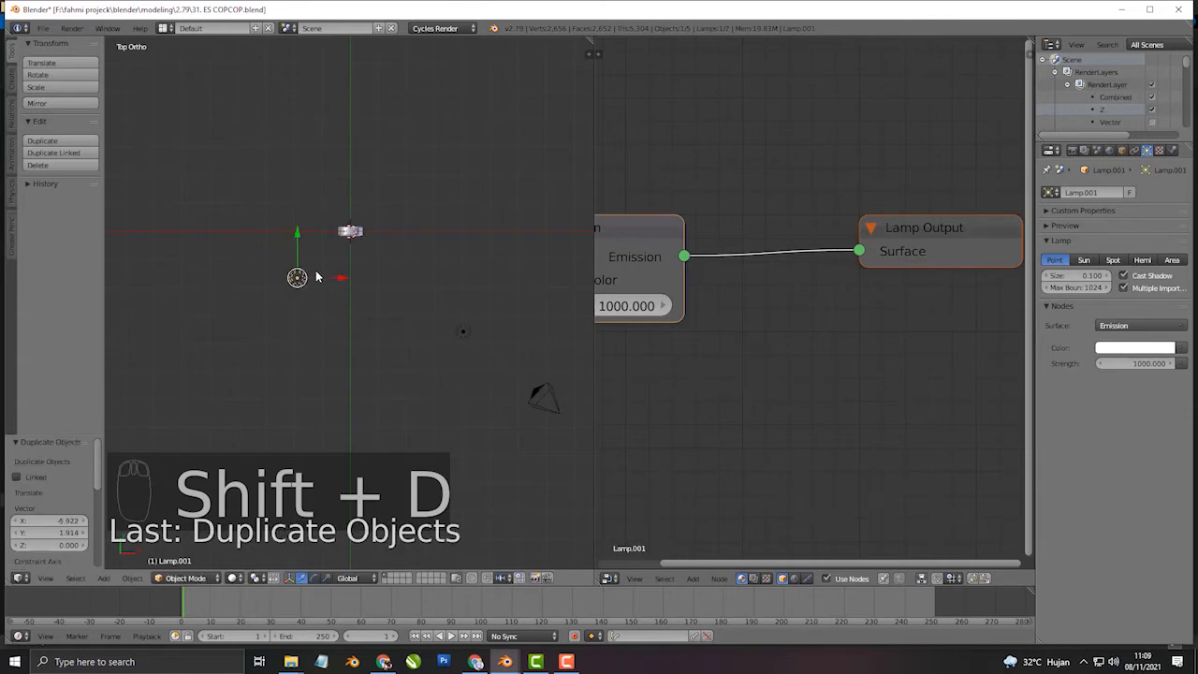
left_click(1146, 363)
type("500")
key("Return")
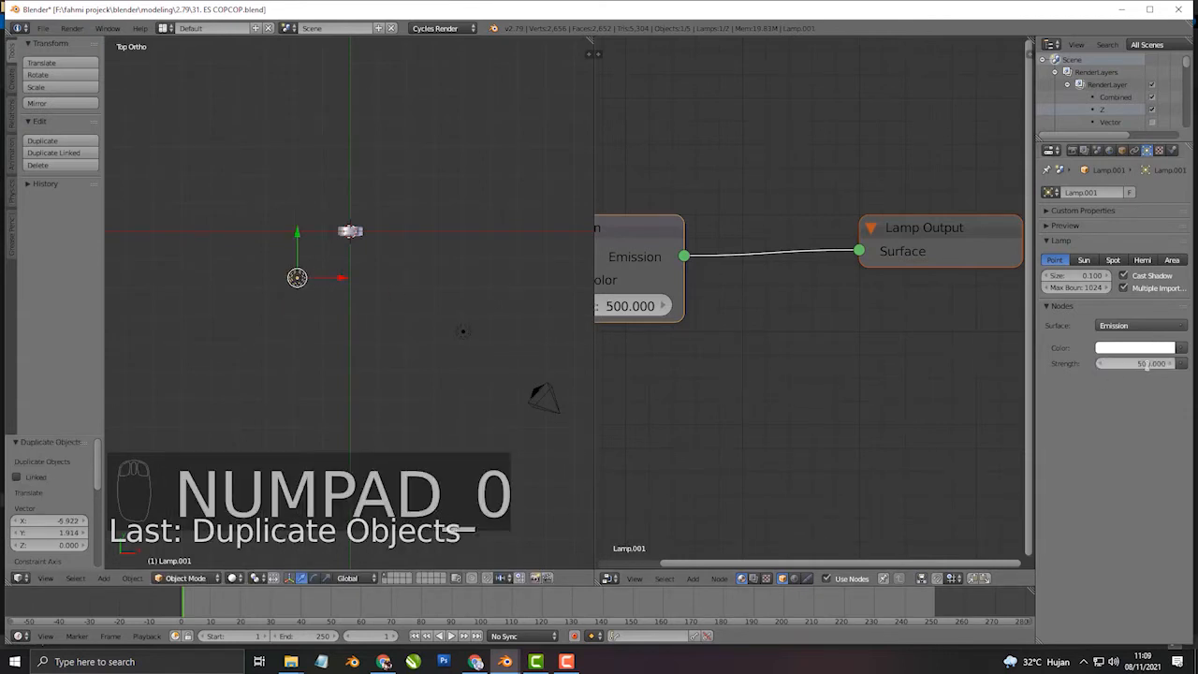
left_click(1142, 276)
Step: Duplicate the 500-strength lamp and place the copy behind the popsicle in top view
key("shift+d")
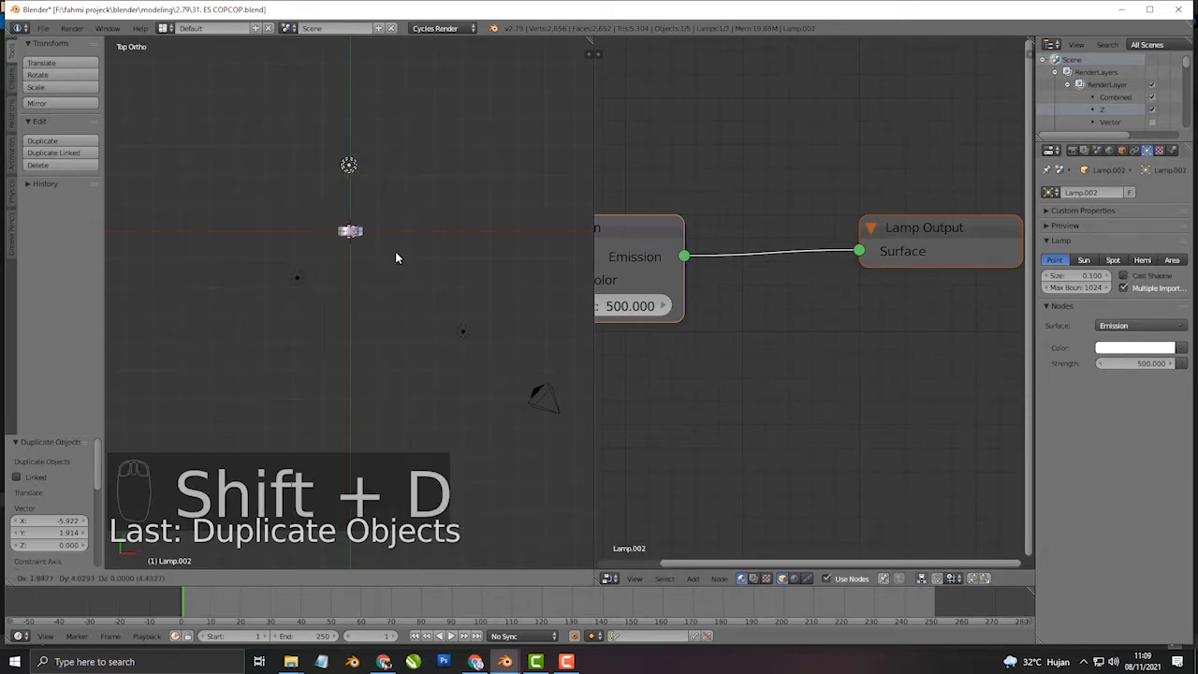
left_click(382, 257)
middle_click_drag(385, 321, 382, 300)
Step: Add a plane at the origin and rotate it 90° about the X axis so it stands upright
key("shift+a")
mouse_move(370, 266)
left_click(423, 268)
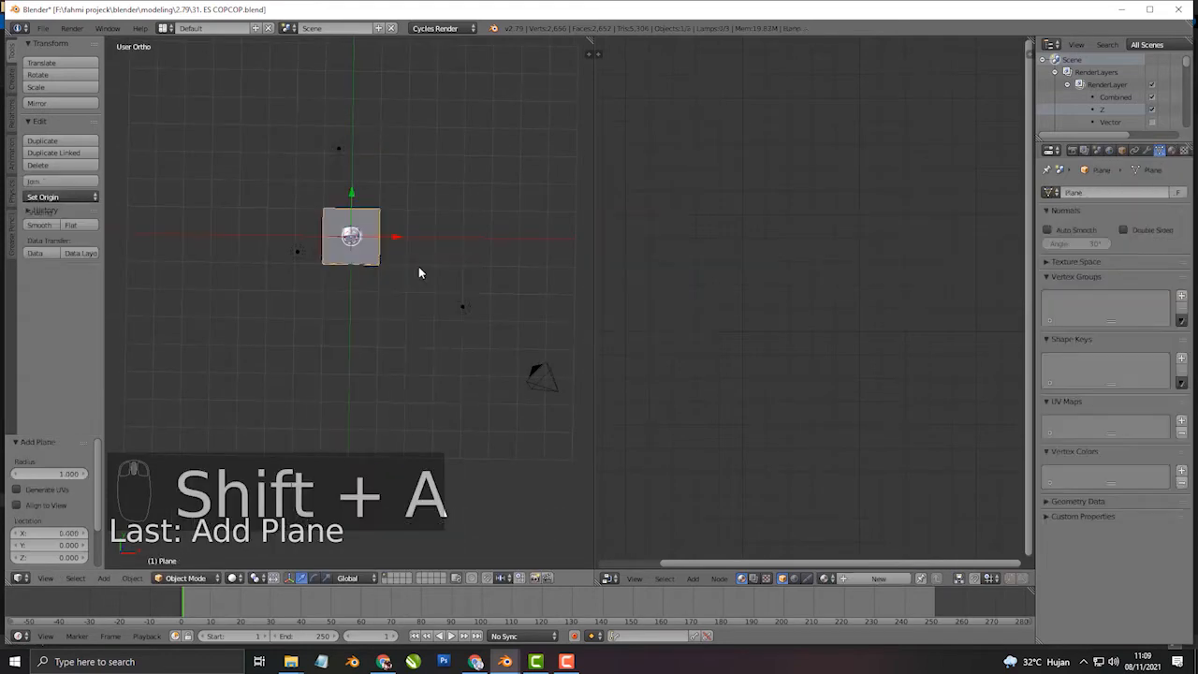
key("KP_7")
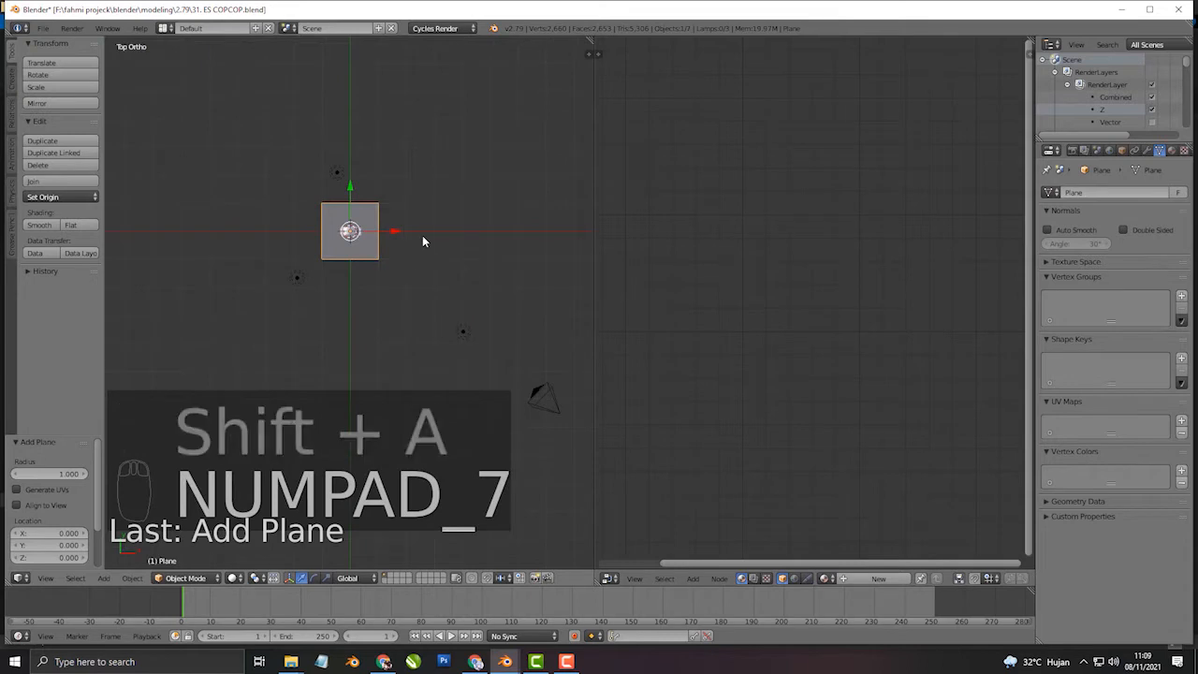
key("r")
key("x")
key("9")
key("0")
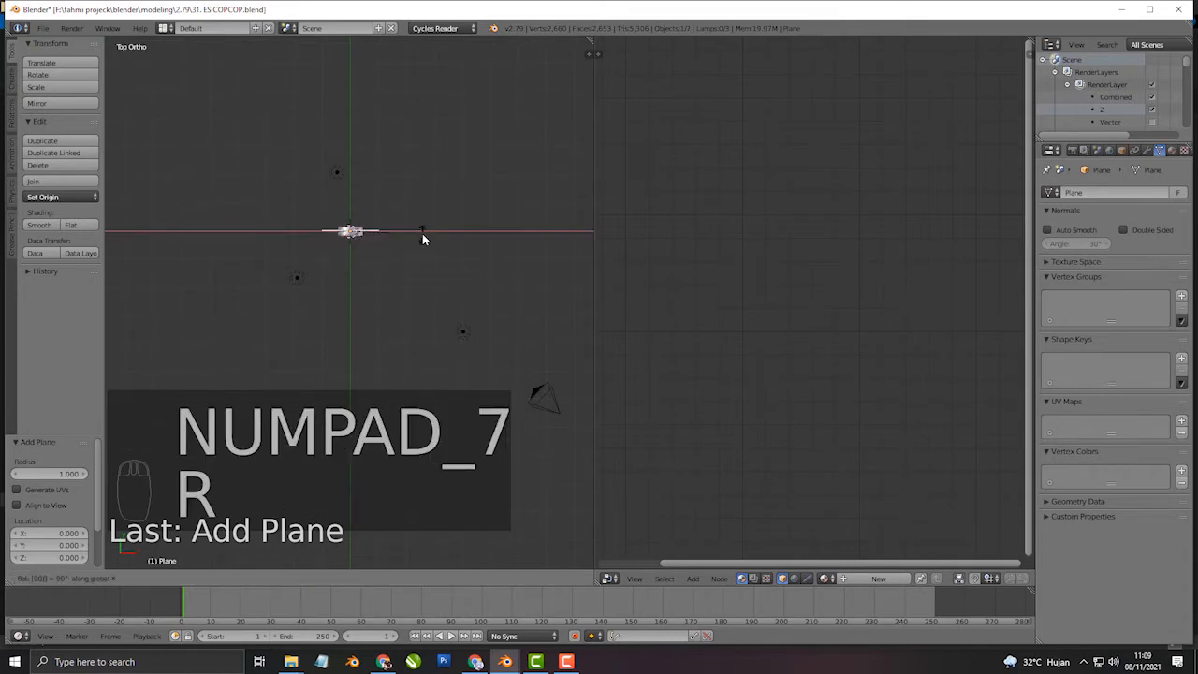
left_click(422, 233)
Step: Move the plane in front of the popsicle, about -1.94 along Y, and raise it about 1.15 along Z
left_click_drag(352, 207, 363, 241)
left_click(364, 241)
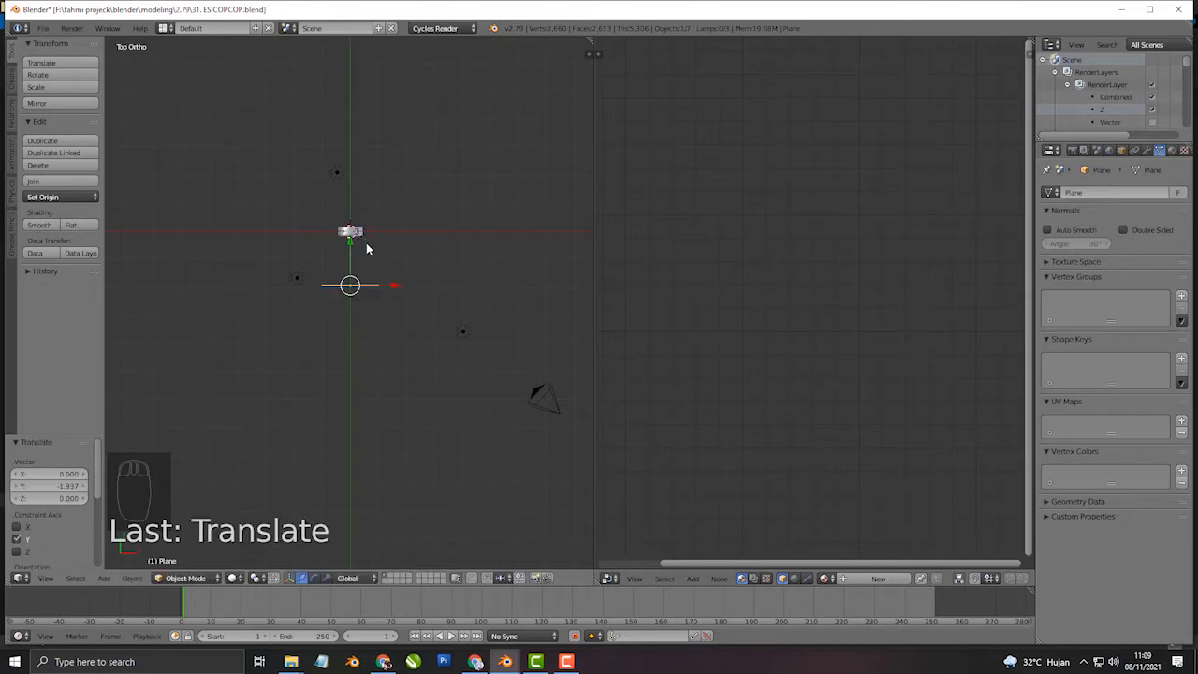
middle_click_drag(357, 324, 484, 233)
left_click_drag(334, 282, 343, 261)
Step: Tilt the plane about 8.26° in side view, lower it slightly and shift it about -0.45 along Y
key("KP_1")
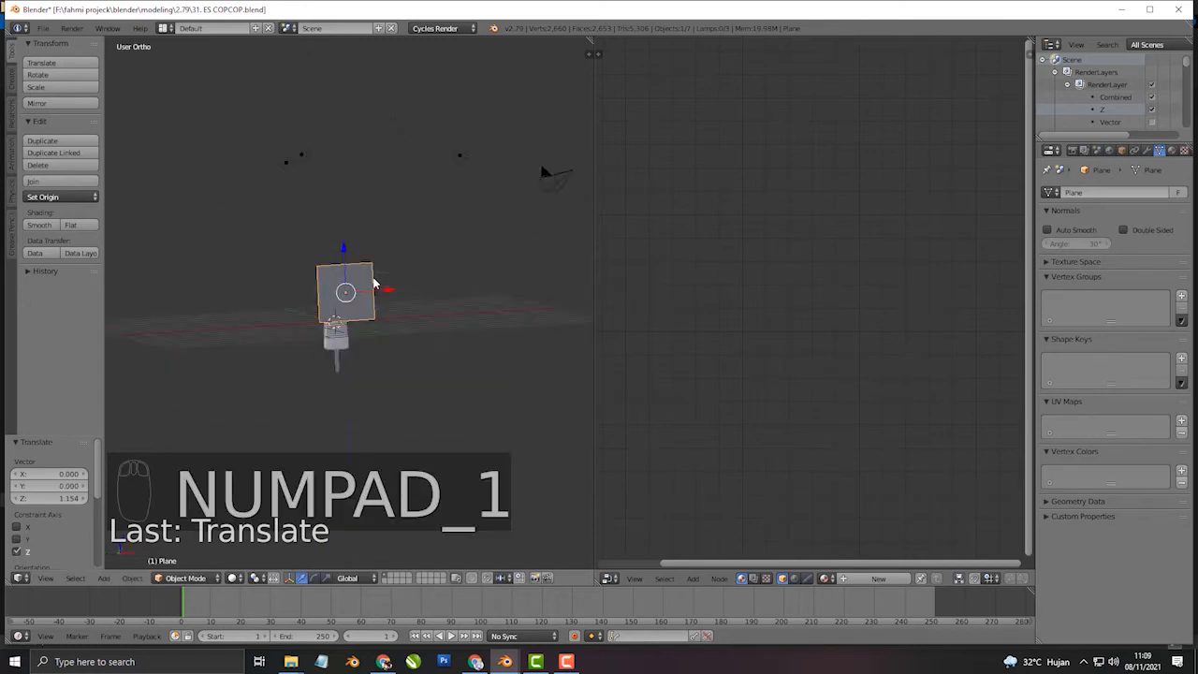
key("KP_3")
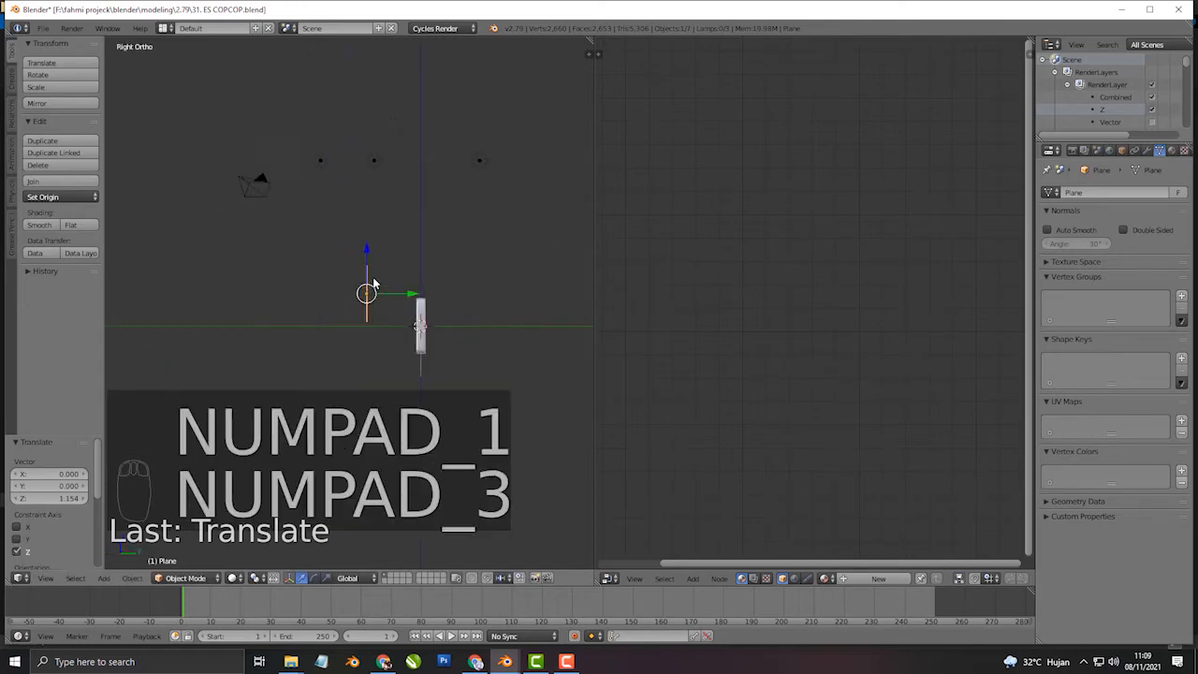
key("r")
left_click(474, 271)
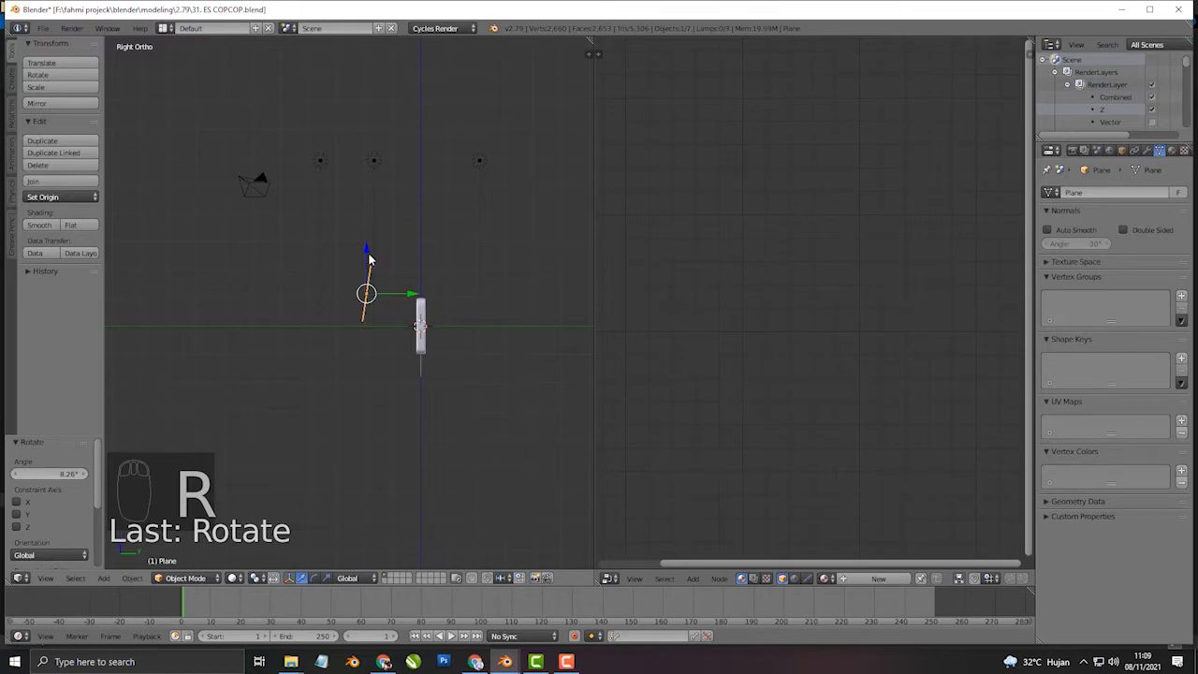
left_click_drag(369, 254, 363, 270)
left_click_drag(406, 307, 394, 311)
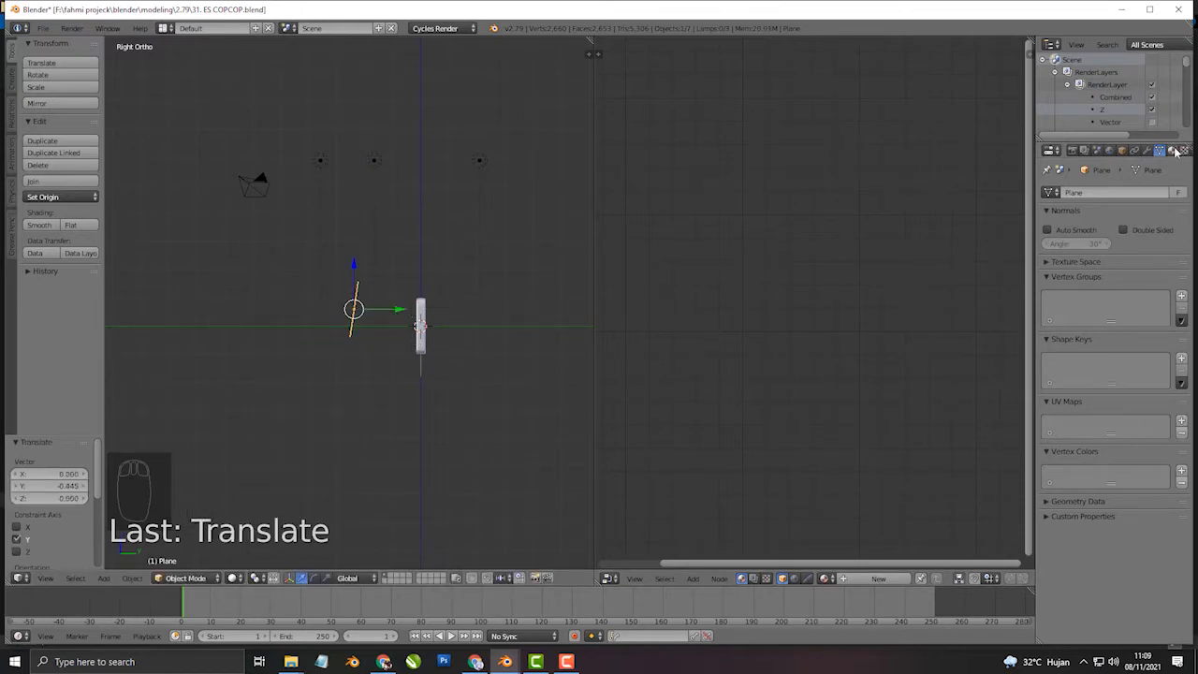
Step: Give the plane a new material with an Emission surface and set its strength to 5
left_click(1174, 150)
left_click(1097, 233)
left_click(1132, 301)
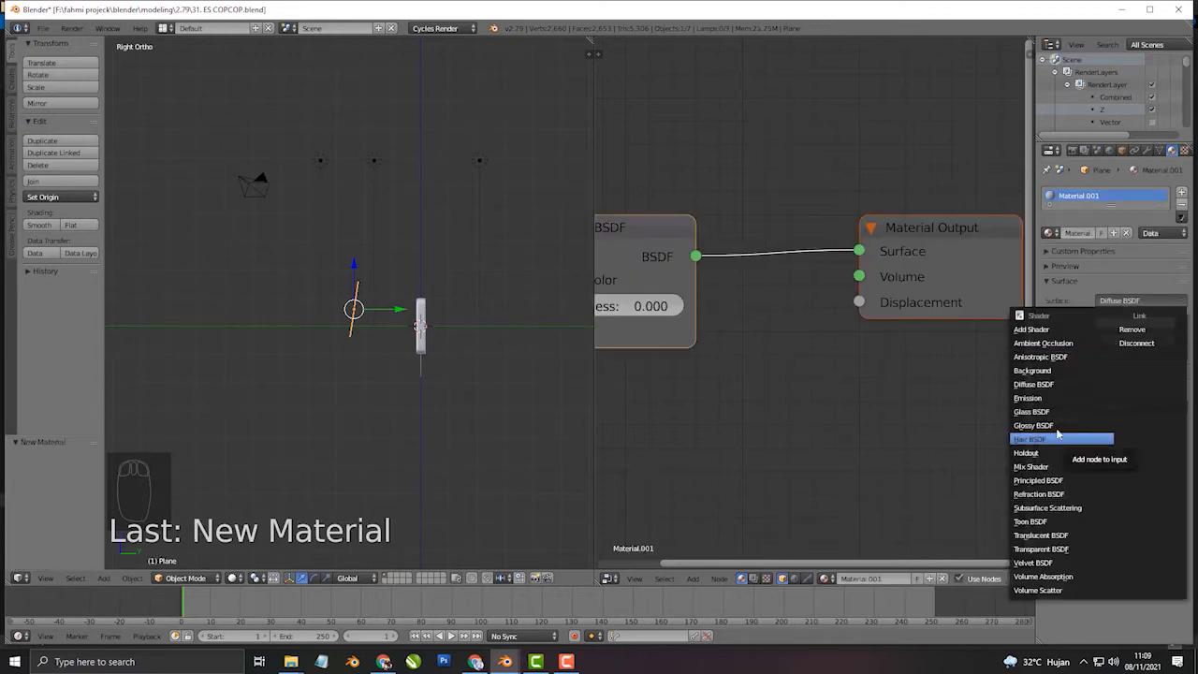
left_click(1048, 398)
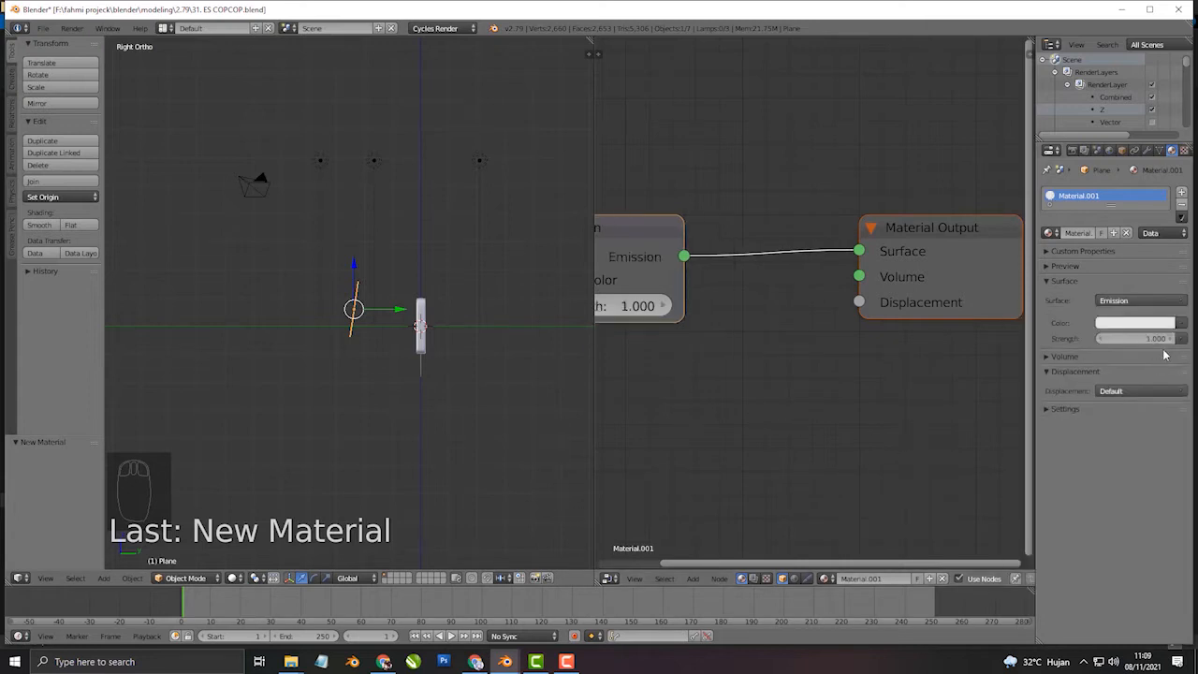
left_click(1137, 338)
type("5")
key("Return")
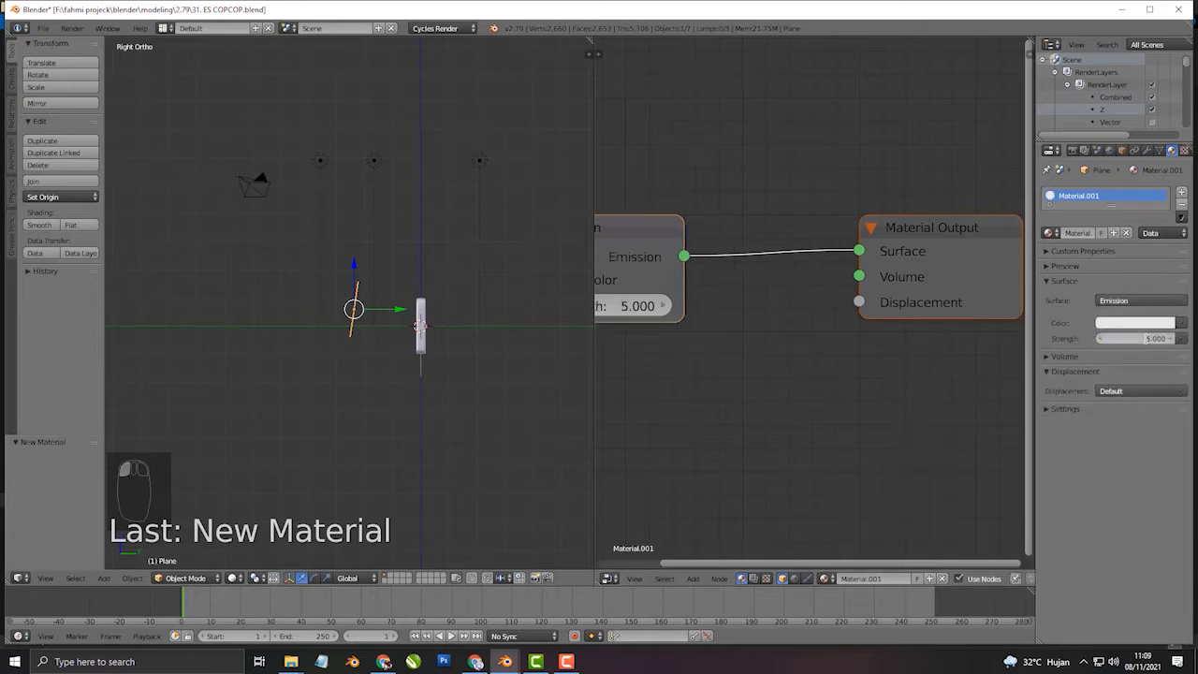
Step: Move the emissive plane farther away from the popsicle and raise it about 0.15 along Z
mouse_move(493, 338)
middle_mouse_down()
mouse_move(380, 326)
mouse_move(538, 349)
mouse_move(377, 331)
mouse_move(471, 330)
middle_mouse_up()
scroll(470, 325, "down", 3)
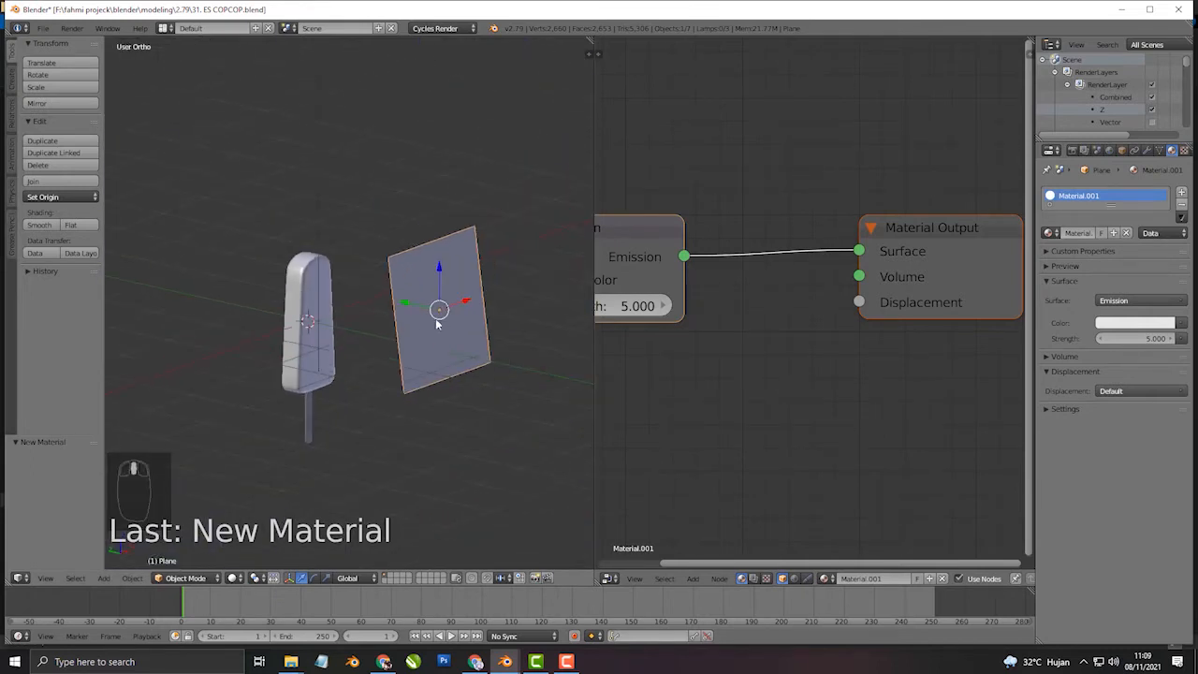
key("KP_5")
middle_click_drag(499, 310, 454, 306)
left_click_drag(413, 297, 463, 300)
left_click_drag(486, 256, 483, 242)
middle_click_drag(483, 242, 394, 265)
scroll(346, 269, "up", 1)
Step: Show the viewport rendered and give the World a Background surface with its color brightened to near white
key("shift+z")
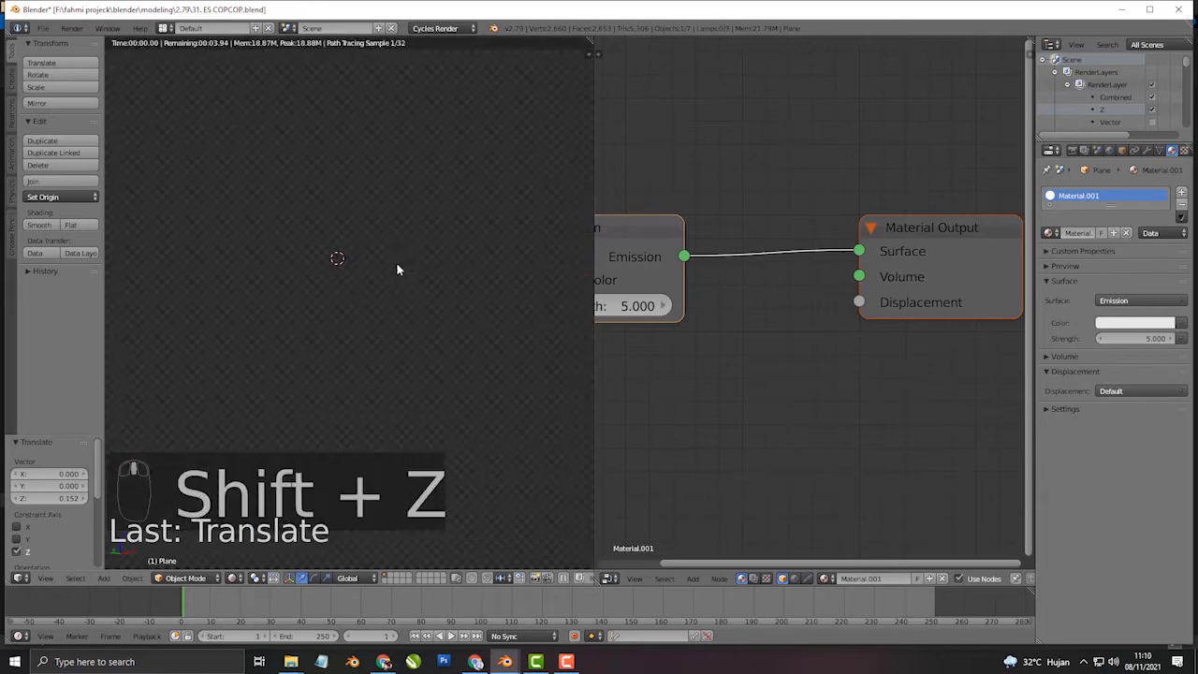
left_click(1109, 150)
left_click(1119, 275)
left_click(1108, 260)
left_click(1140, 283)
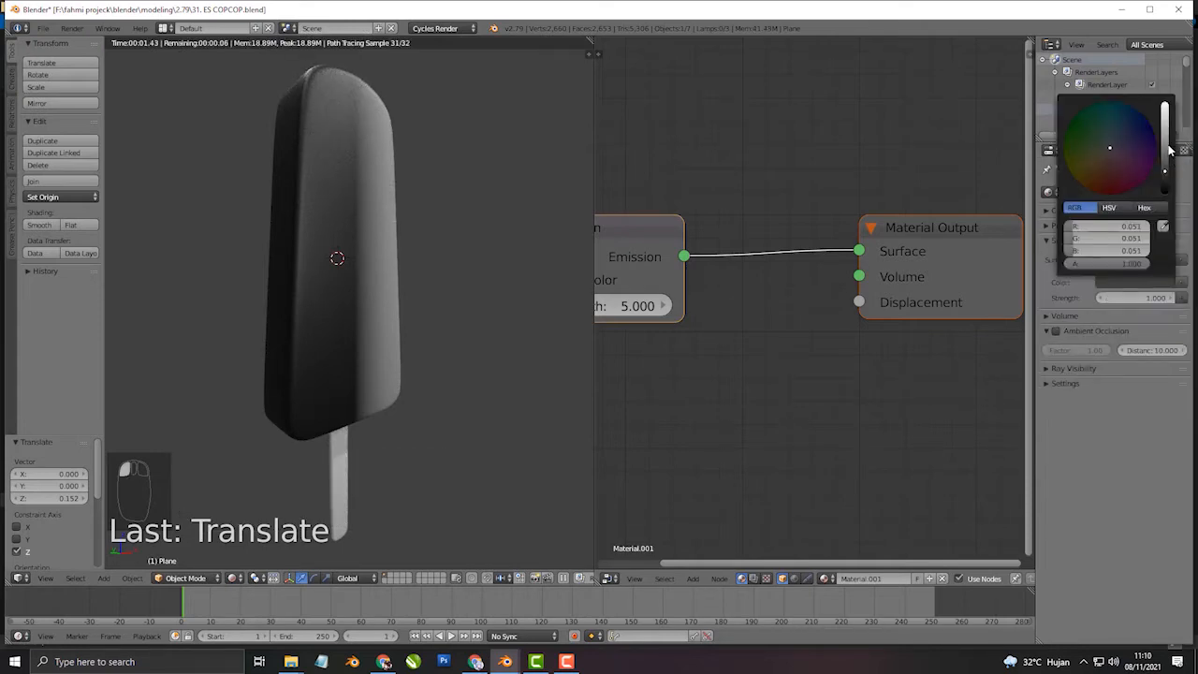
left_click_drag(1165, 168, 1164, 105)
Step: Select the popsicle body and set the first color stop of its ColorRamp to white
right_click(353, 255)
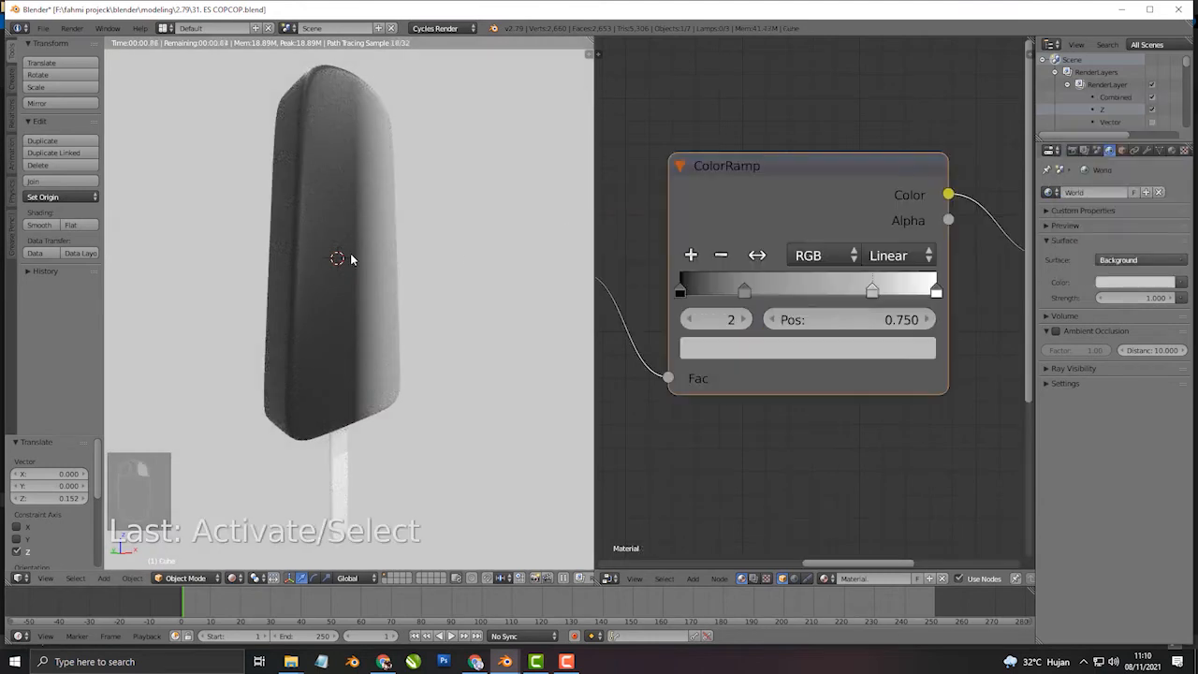
scroll(774, 344, "down", 2)
scroll(673, 327, "up", 1)
left_click(632, 327)
left_click(690, 386)
left_click_drag(834, 198, 835, 51)
Step: Set the ColorRamp stops at positions 0.250 and 0.750 to black, and open the color of the last stop
left_click(698, 329)
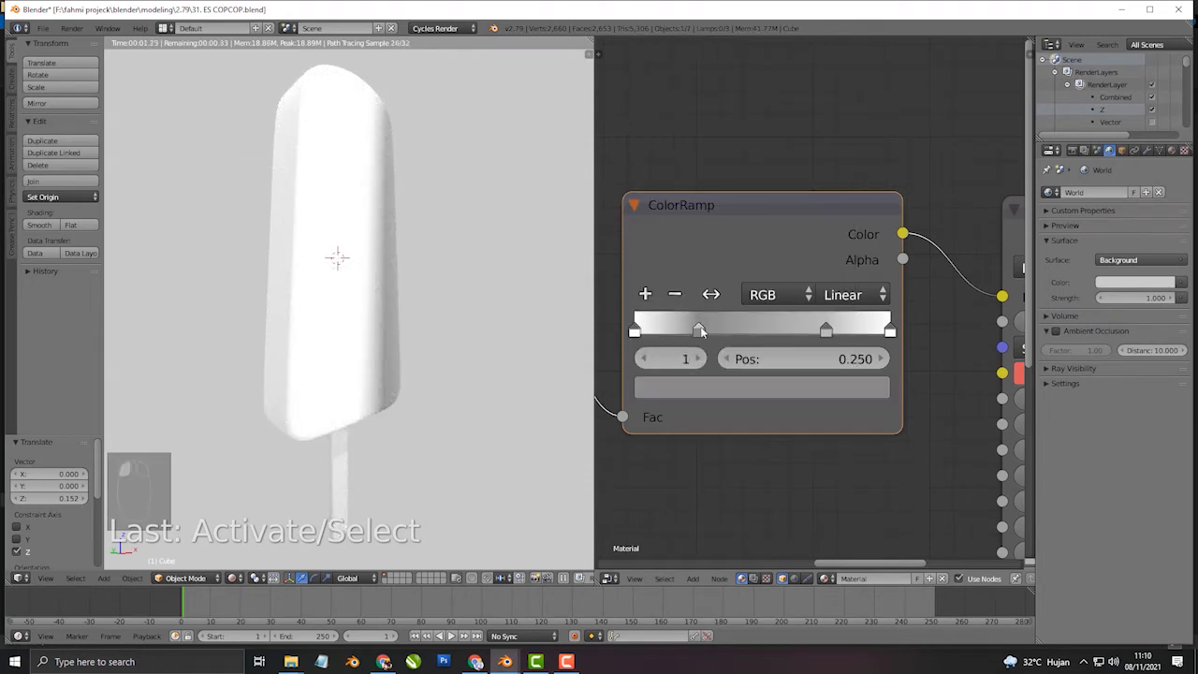
left_click(706, 379)
left_click_drag(827, 164, 764, 400)
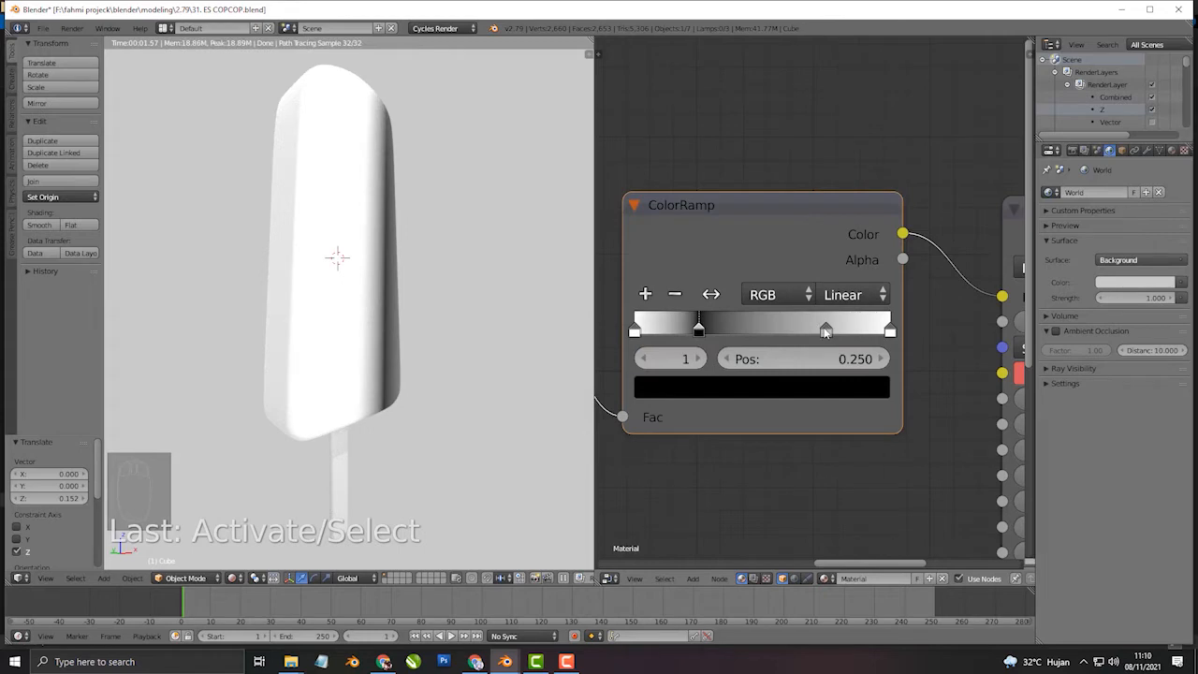
left_click(825, 329)
left_click(787, 388)
left_click_drag(832, 152, 833, 224)
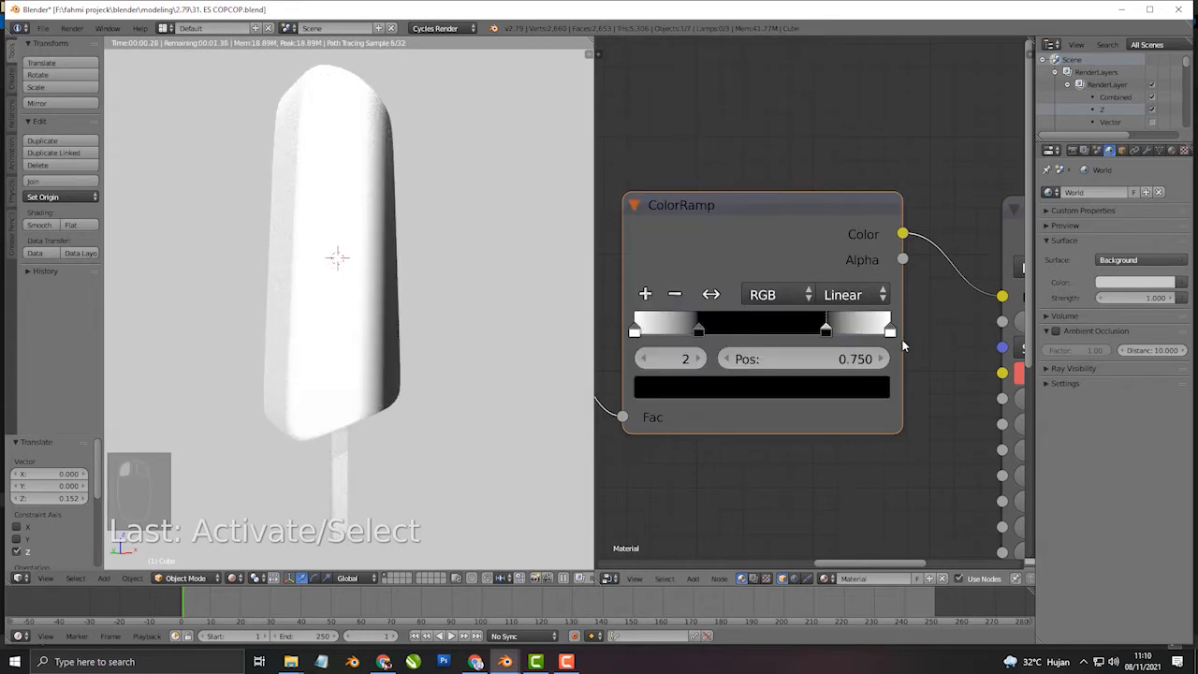
left_click(889, 329)
left_click(827, 393)
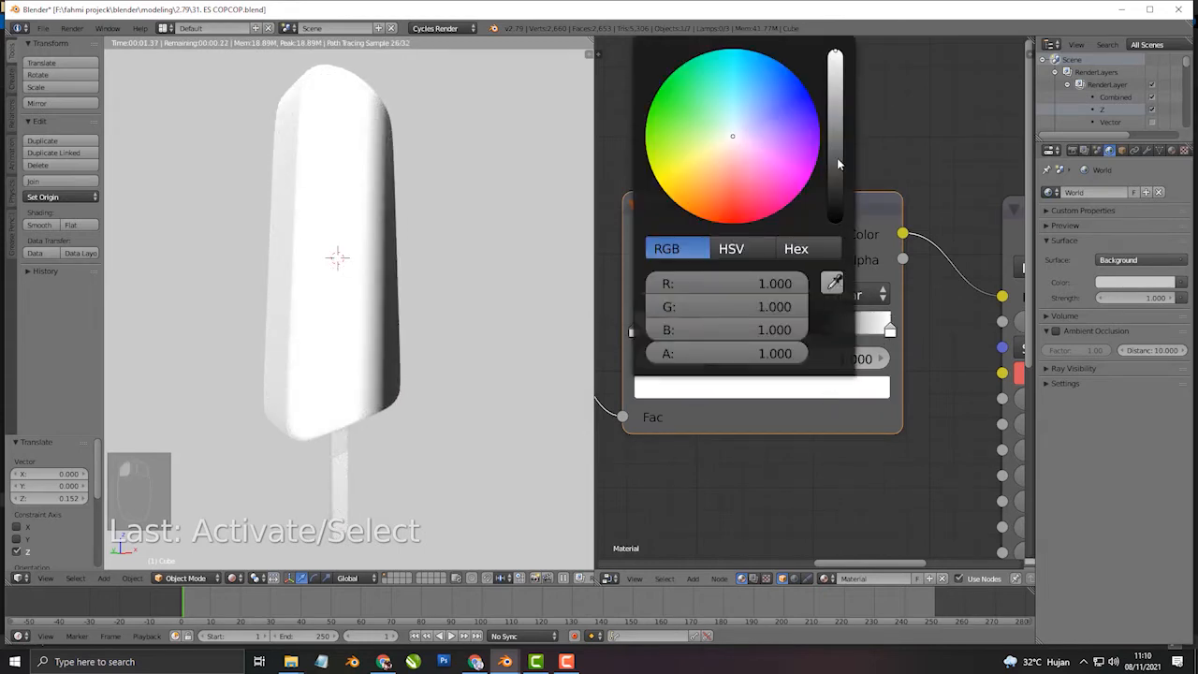
Step: Set the Mapping node's Y rotation to 90° so the gradient runs along the popsicle's height
scroll(695, 426, "down", 5)
middle_click_drag(678, 396, 836, 402)
middle_click_drag(610, 381, 794, 364)
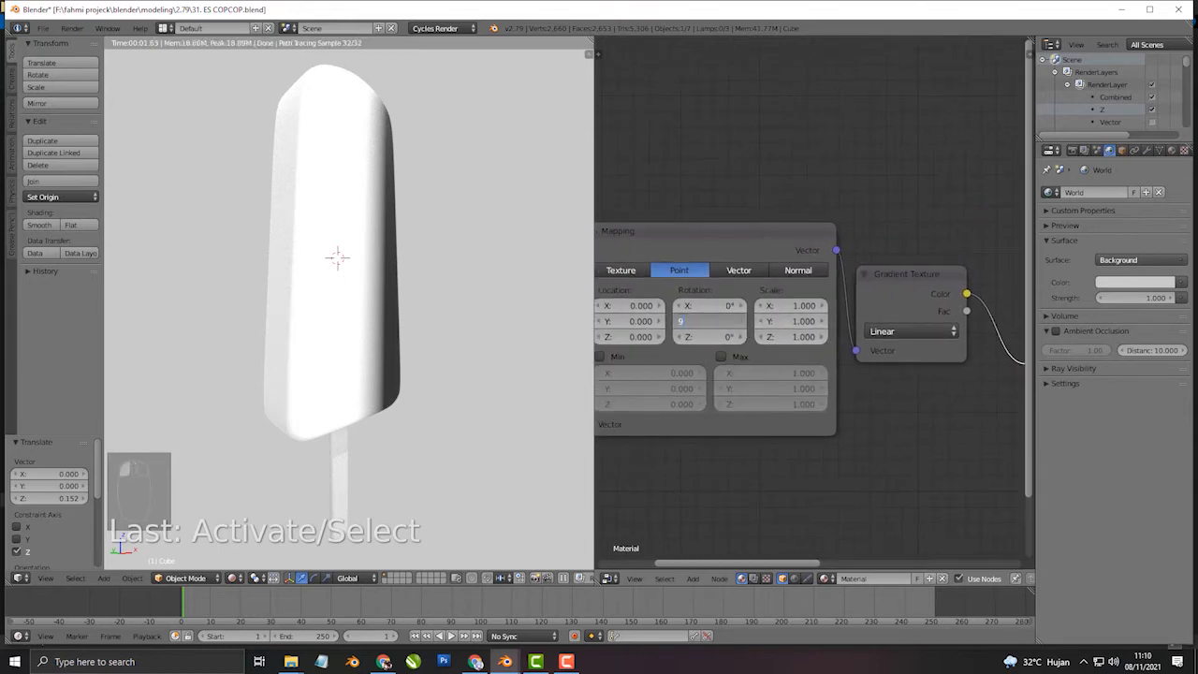
type("90")
key("Return")
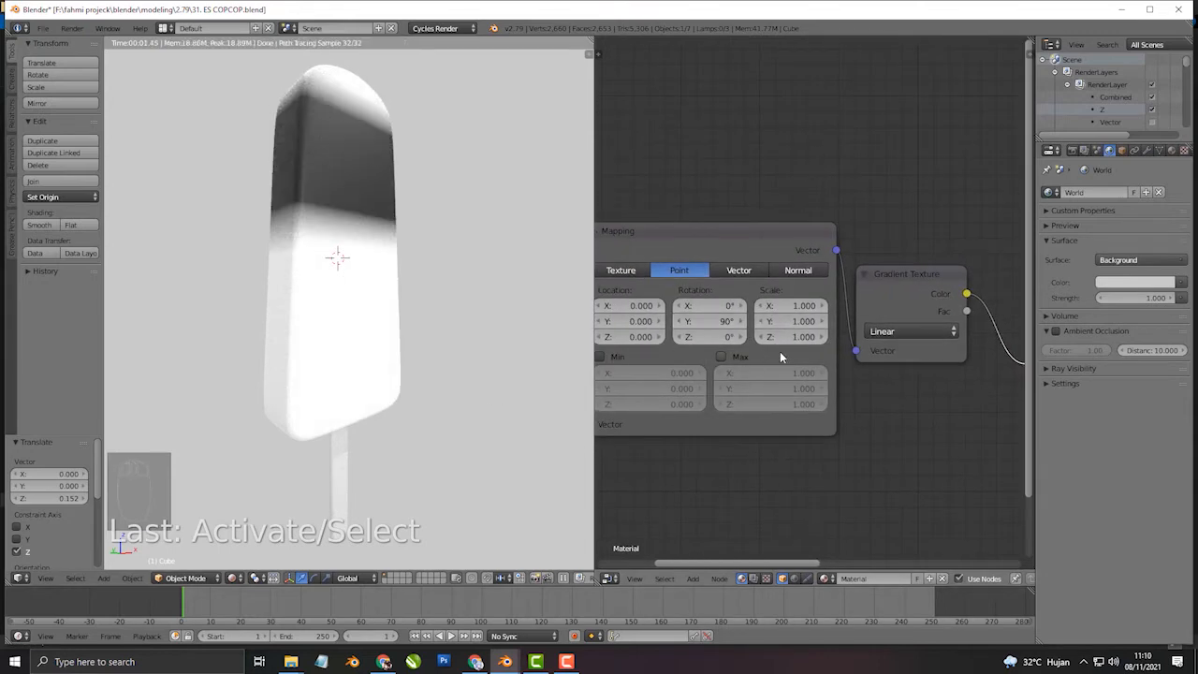
Step: Raise the Mapping node's X location to shift the dark band down toward the middle of the popsicle
middle_click_drag(722, 356, 609, 396)
middle_click_drag(746, 379, 795, 369)
middle_click_drag(634, 362, 735, 359)
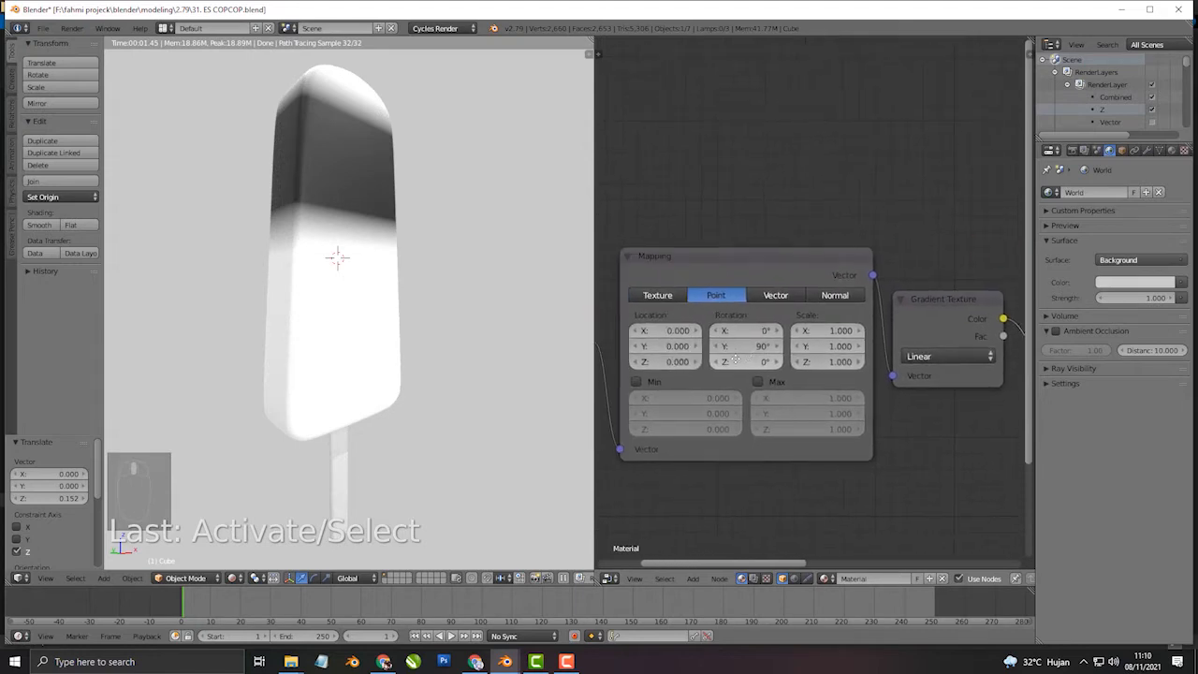
scroll(736, 358, "up", 2)
left_click(679, 336)
left_click(679, 336)
left_click(680, 336)
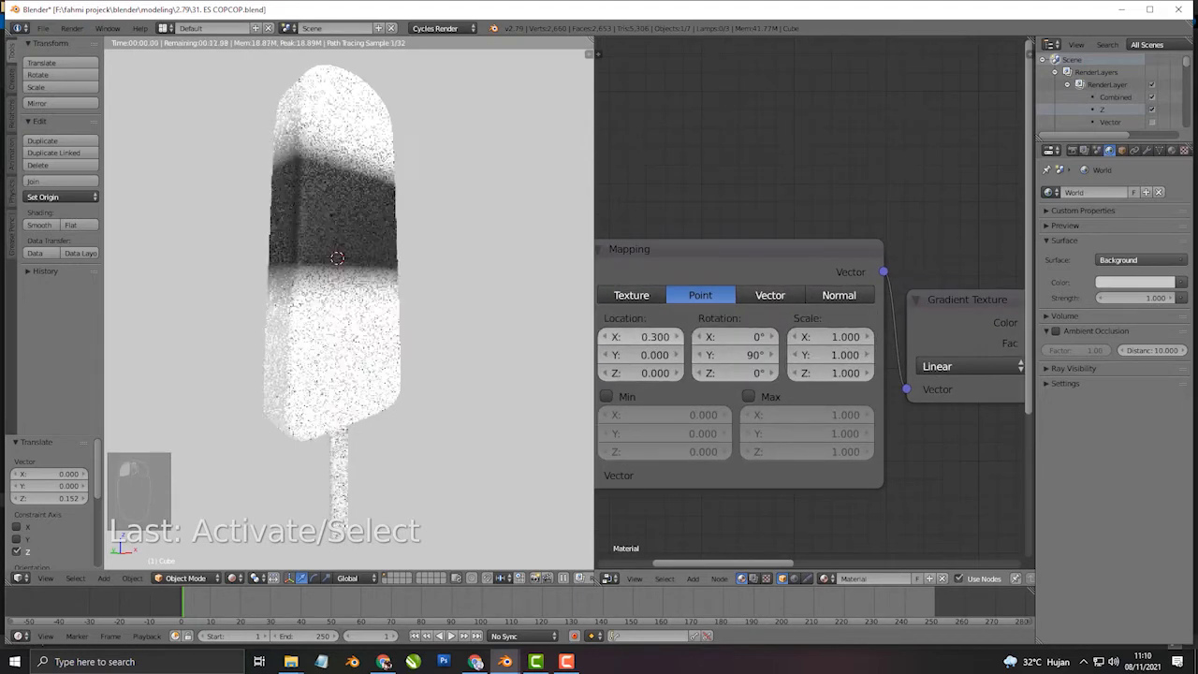
left_click(679, 336)
Step: Sharpen the band edges by moving the ColorRamp stops to about 0.096, 0.134, 0.779 and 0.822
scroll(777, 355, "down", 3)
middle_click_drag(995, 381, 719, 403)
scroll(720, 403, "up", 3)
mouse_move(802, 365)
left_mouse_down()
mouse_move(760, 365)
mouse_move(790, 367)
left_mouse_up()
left_click_drag(949, 365, 916, 365)
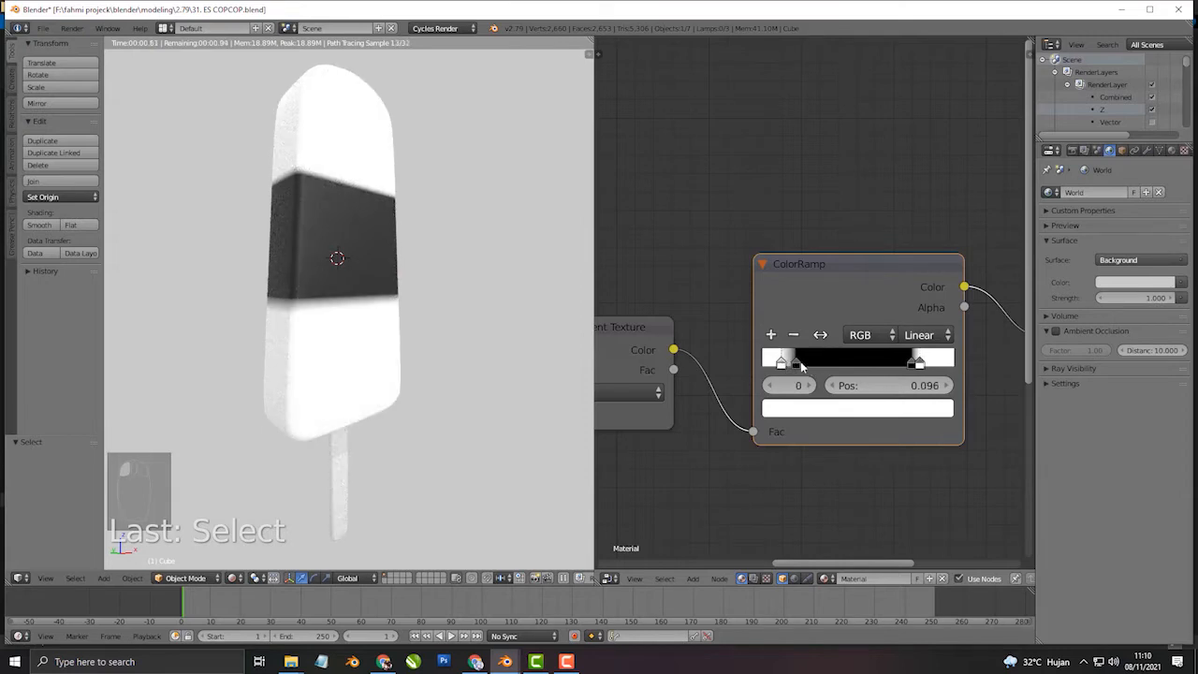
left_click(787, 365)
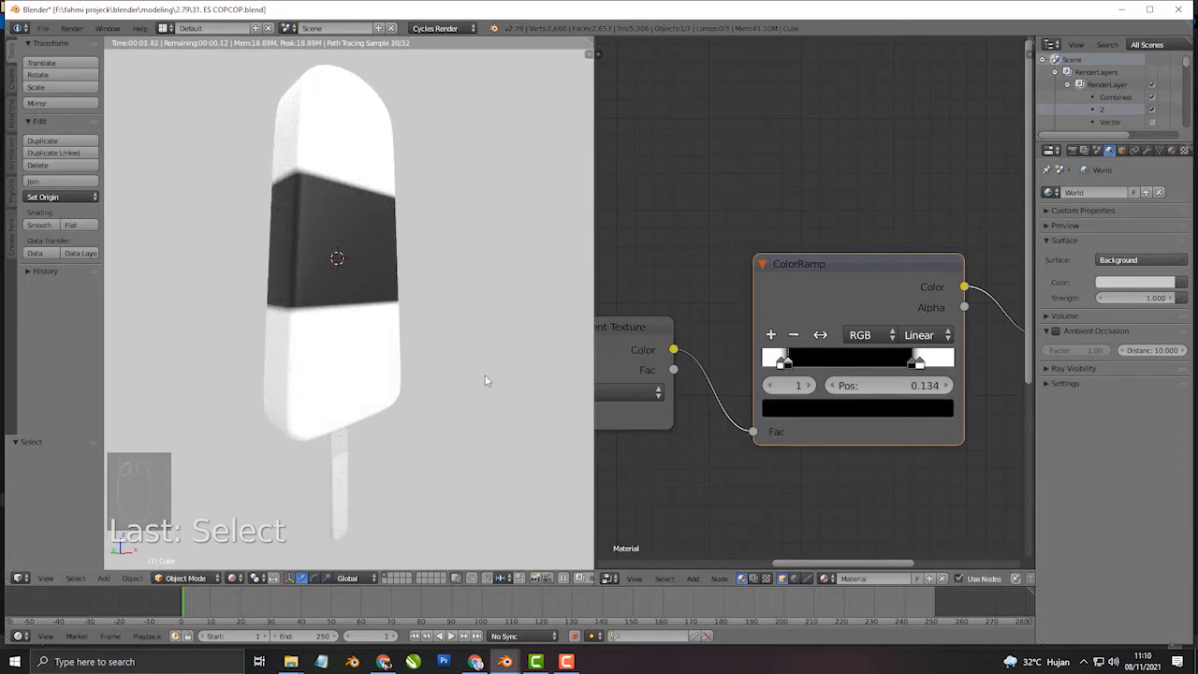
Step: Set the first color stop of the popsicle's ColorRamp to a bright saturated green
scroll(786, 374, "up", 2)
left_click(767, 379)
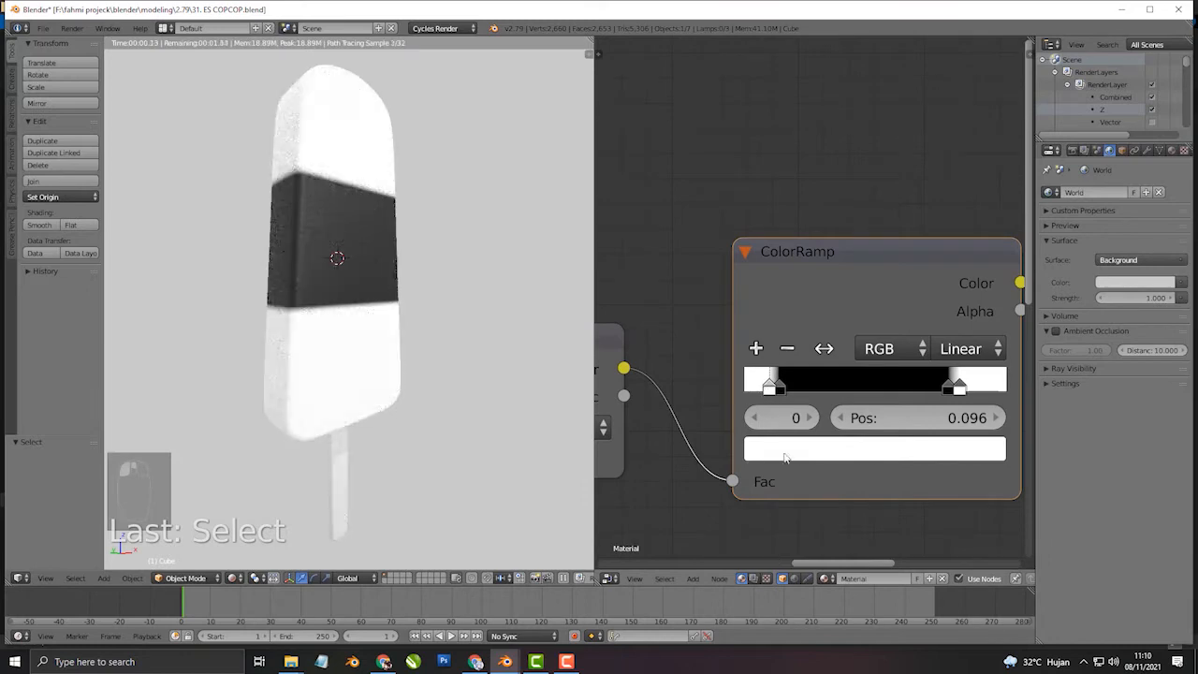
left_click(824, 448)
left_click_drag(844, 171, 791, 131)
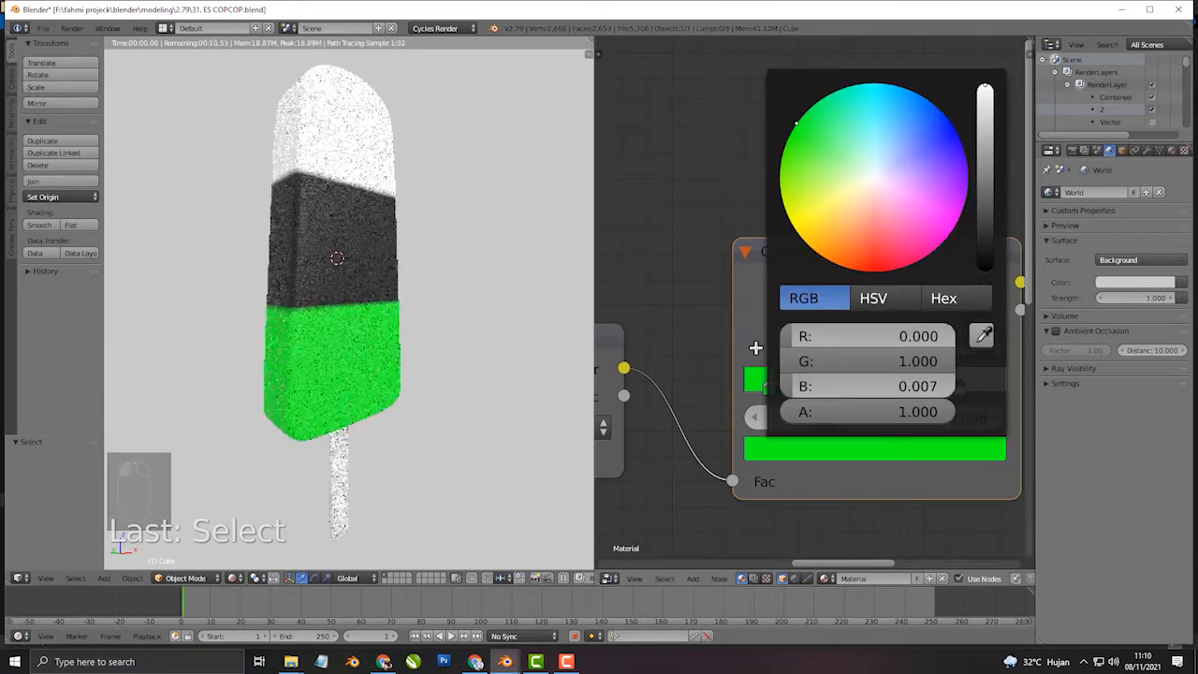
Step: Color the ColorRamp stop at 0.134 bright yellow and sample that same yellow for the stop at 0.779
left_click(781, 387)
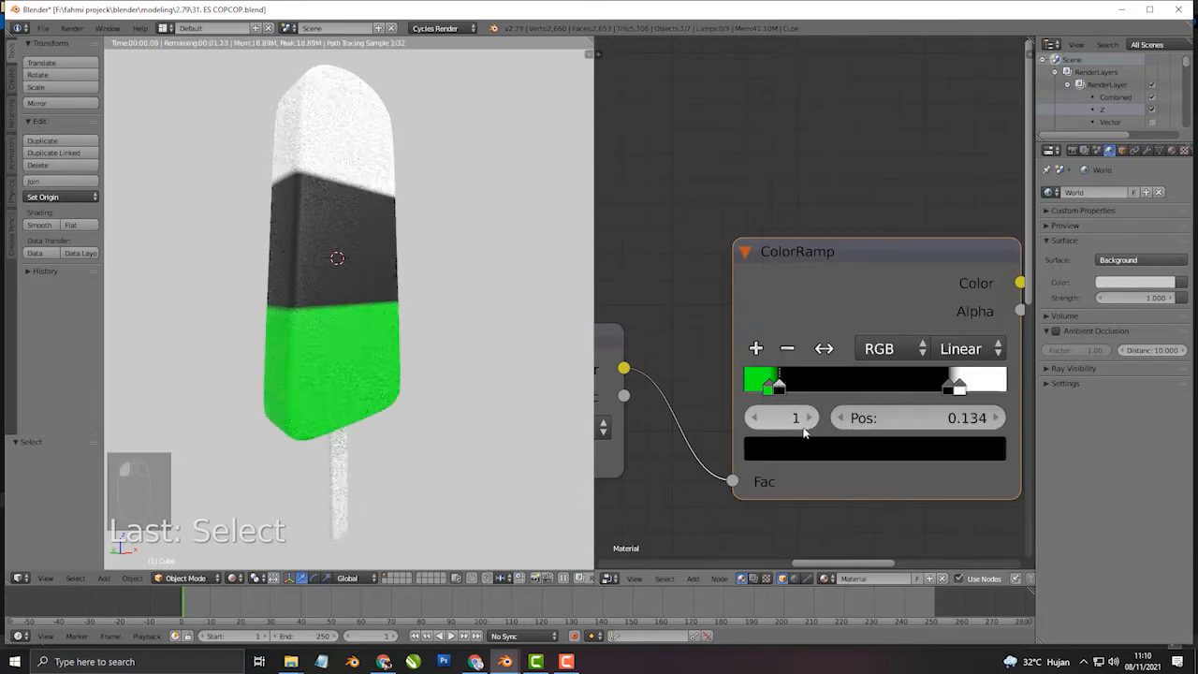
left_click(806, 451)
left_click_drag(983, 187, 983, 83)
left_click_drag(842, 197, 791, 227)
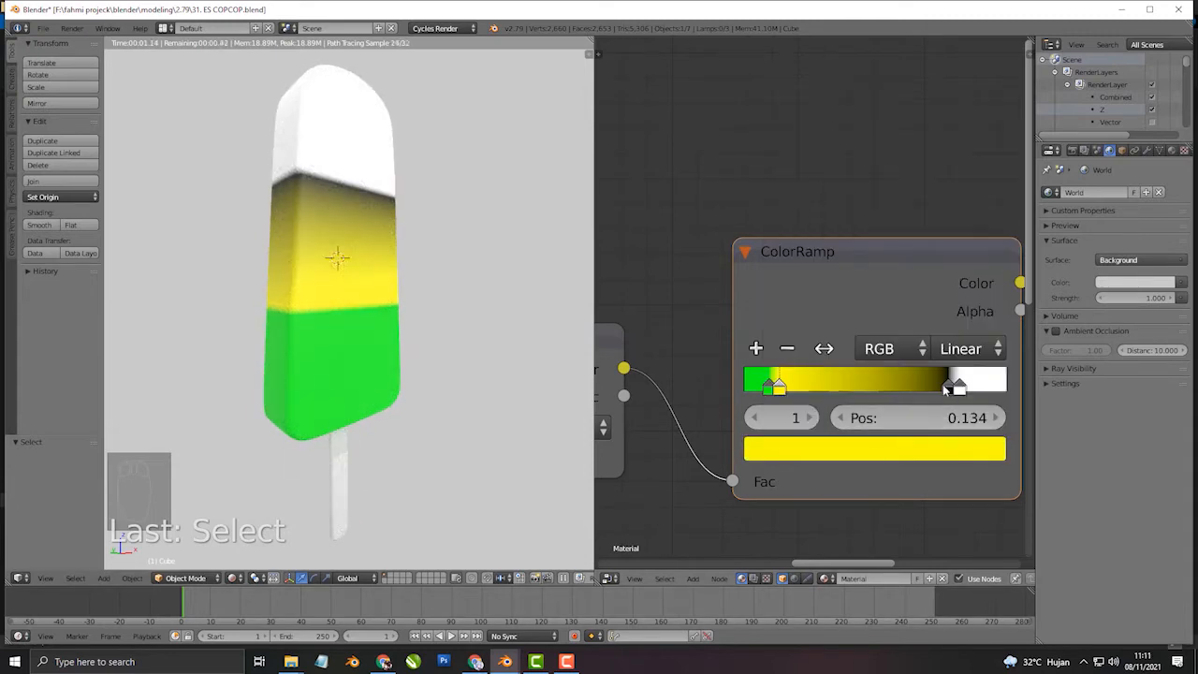
left_click(947, 387)
left_click(929, 465)
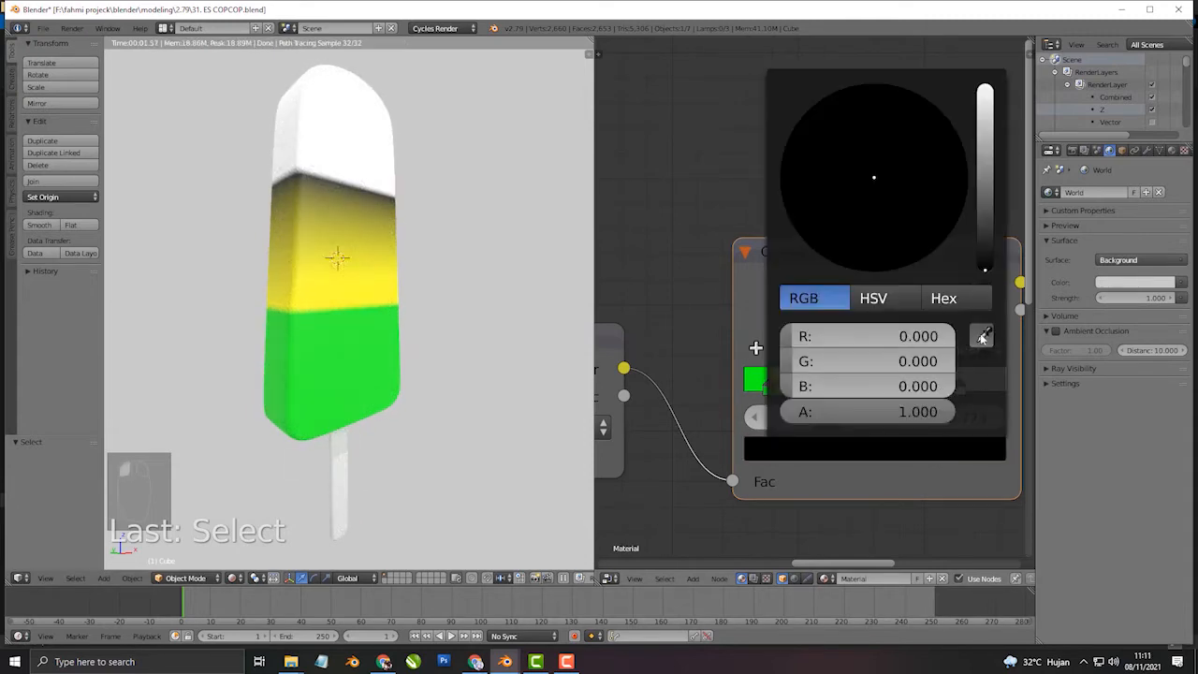
left_click(783, 371)
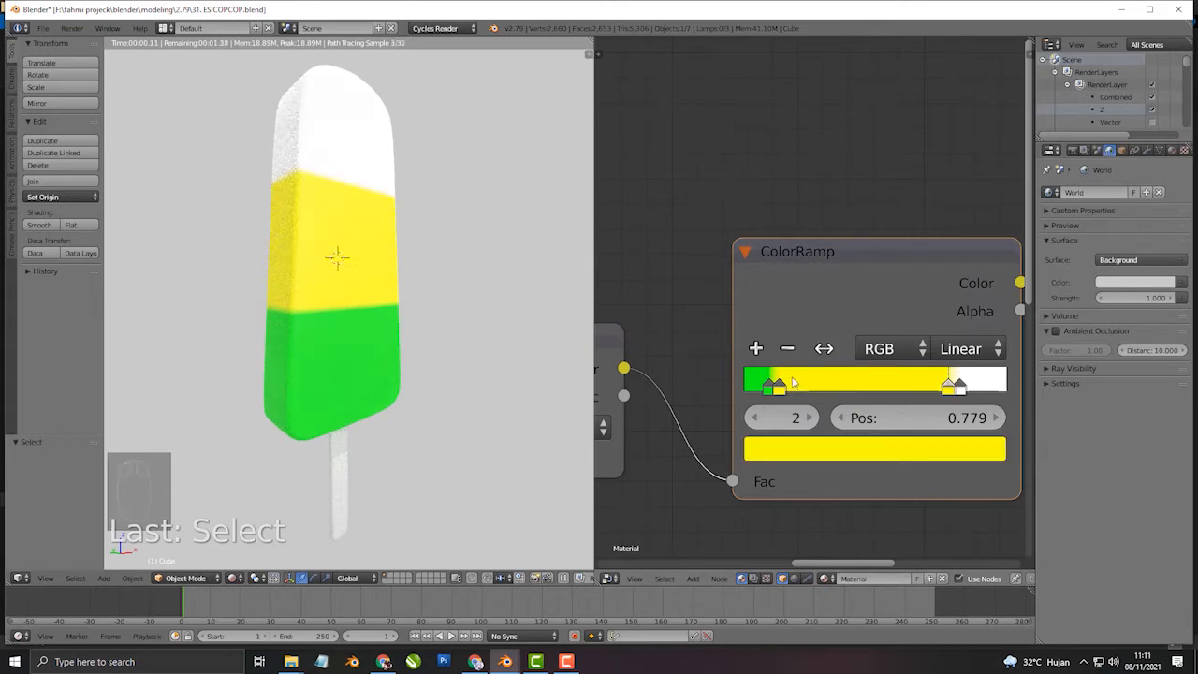
Step: Set the last color stop, at position 0.822, to a saturated red for the popsicle's top band
left_click(962, 387)
left_click(927, 448)
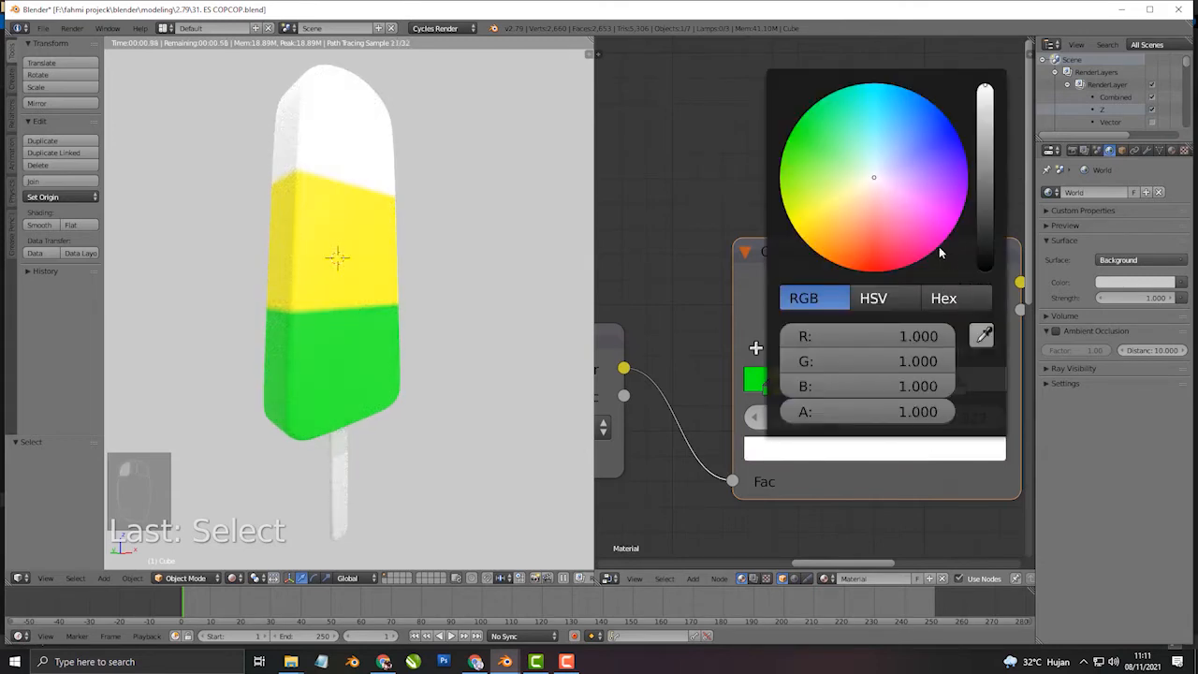
left_click(863, 271)
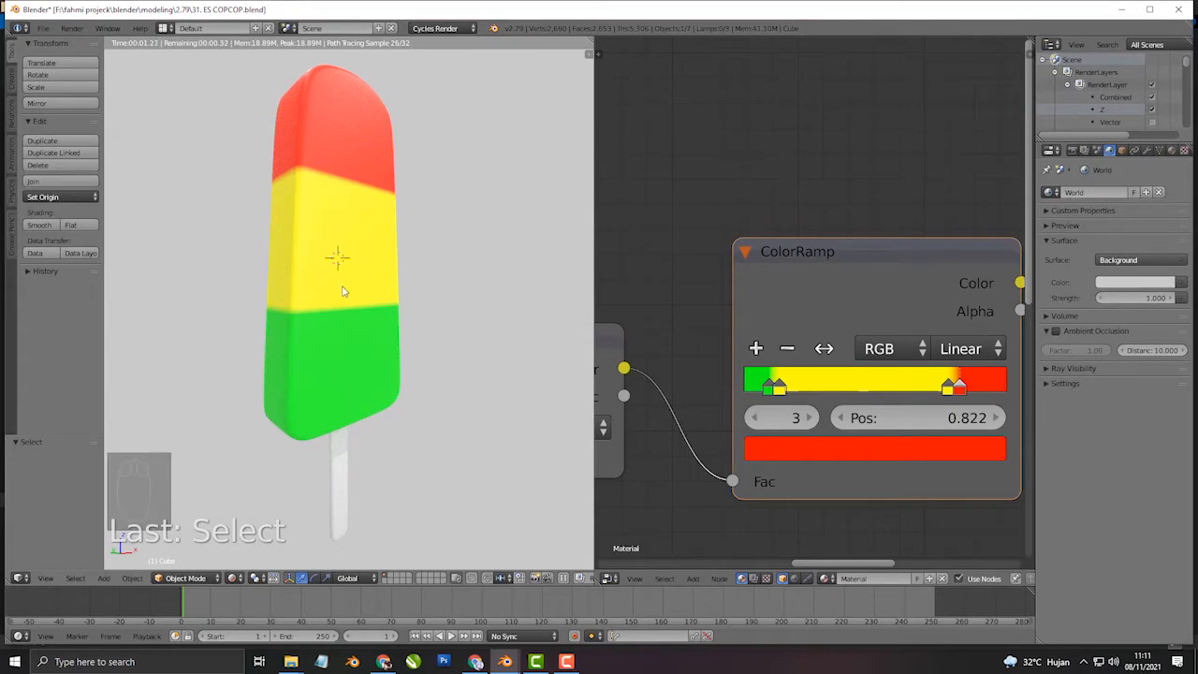
middle_click_drag(342, 291, 430, 282)
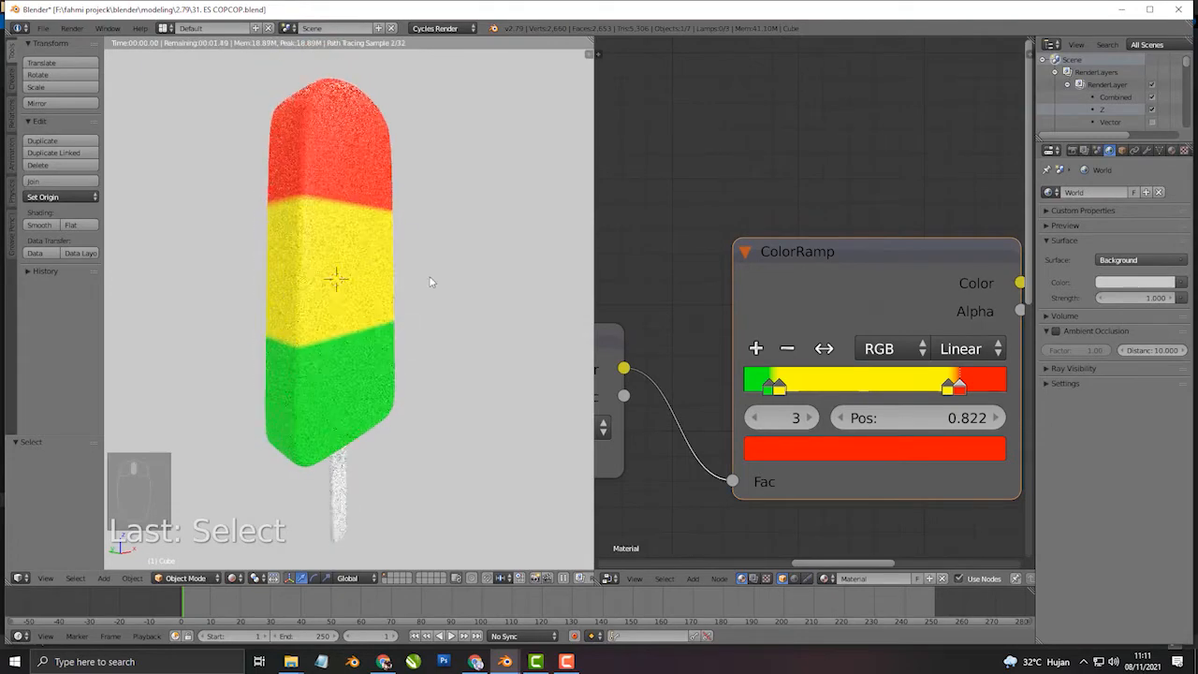
Step: Set the Principled BSDF's Specular to 1.000 and its Roughness to 0.400 for a glossier popsicle
scroll(807, 369, "down", 3)
middle_click_drag(806, 369, 888, 268)
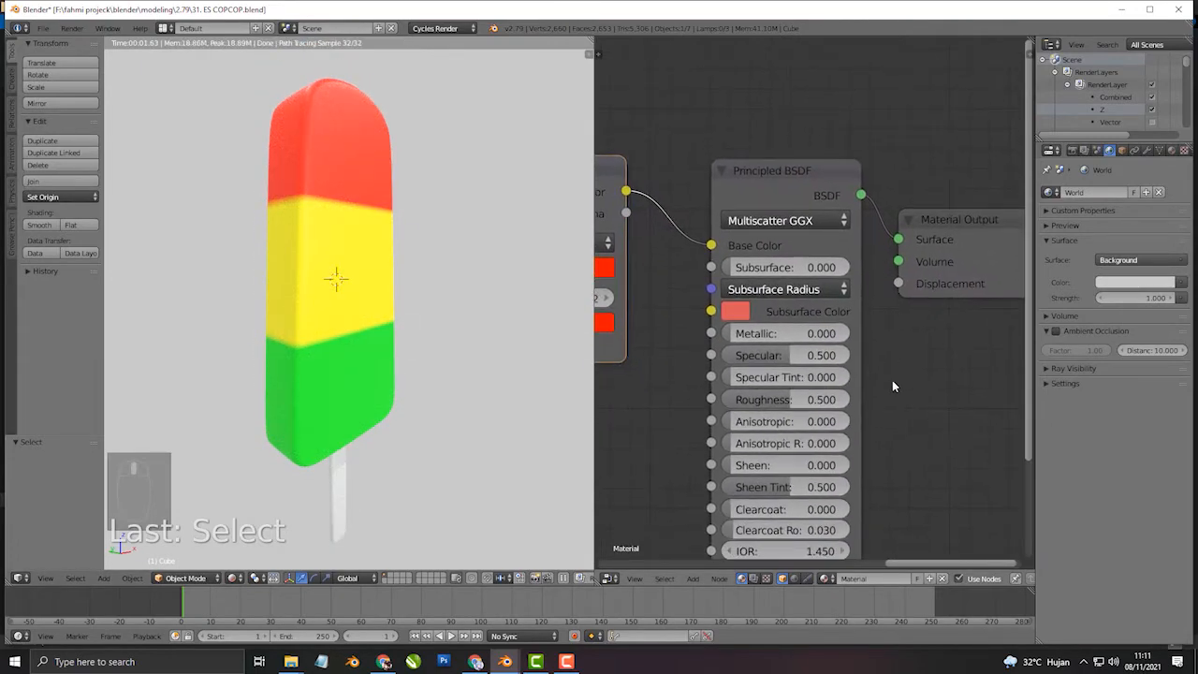
scroll(766, 351, "up", 1)
left_click_drag(786, 371, 834, 373)
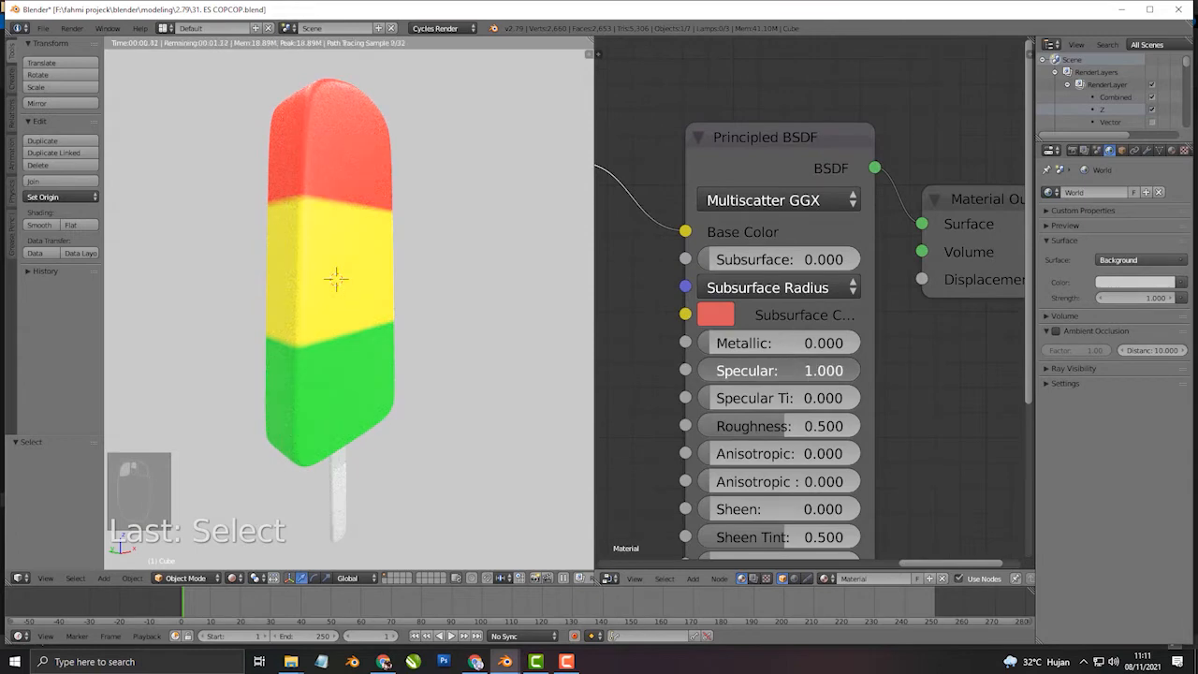
middle_click_drag(836, 417, 817, 320)
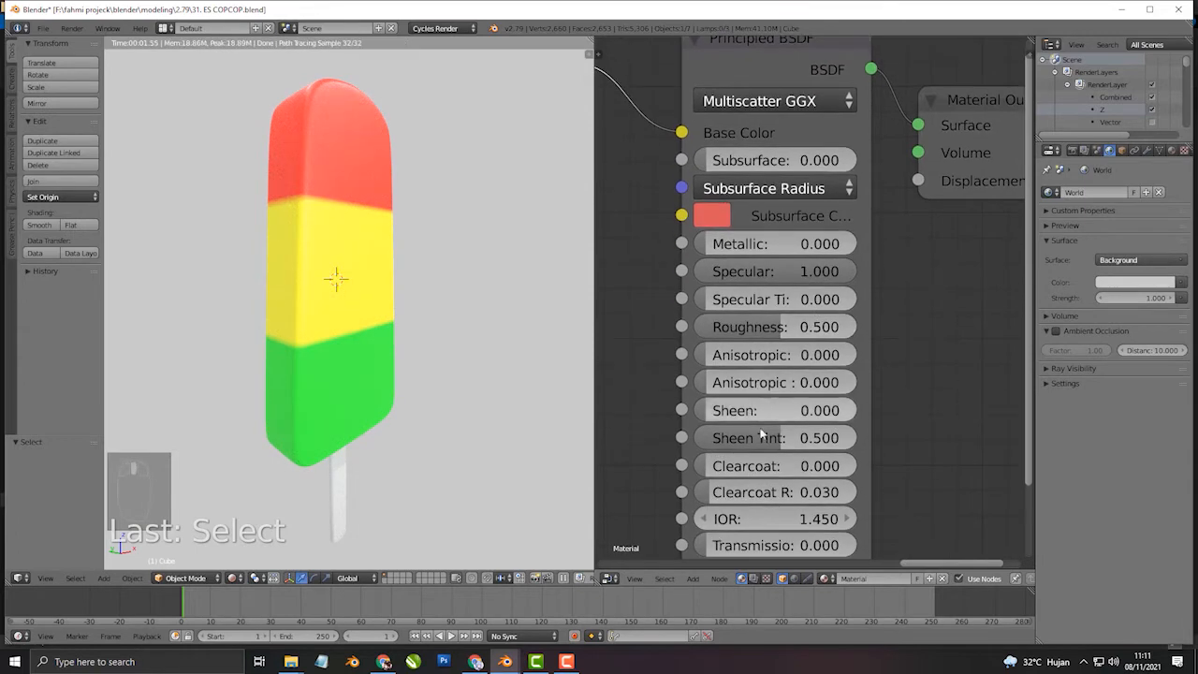
middle_click_drag(789, 373, 810, 334)
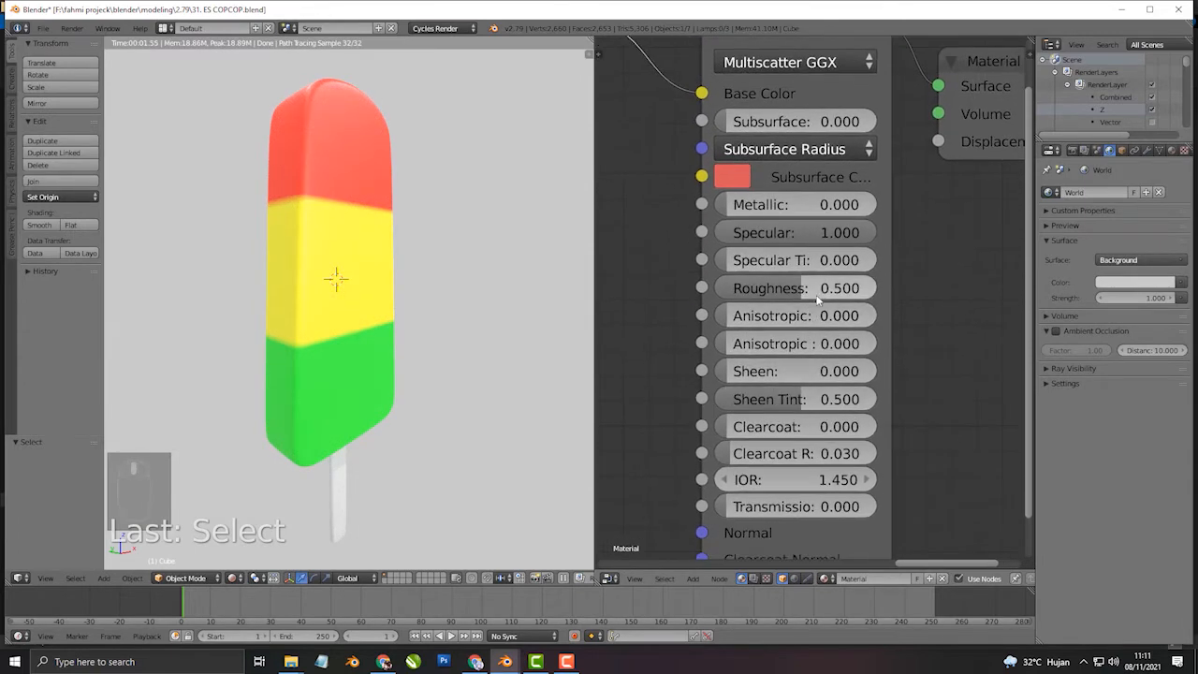
mouse_move(819, 288)
left_mouse_down()
mouse_move(769, 288)
mouse_move(798, 288)
left_mouse_up()
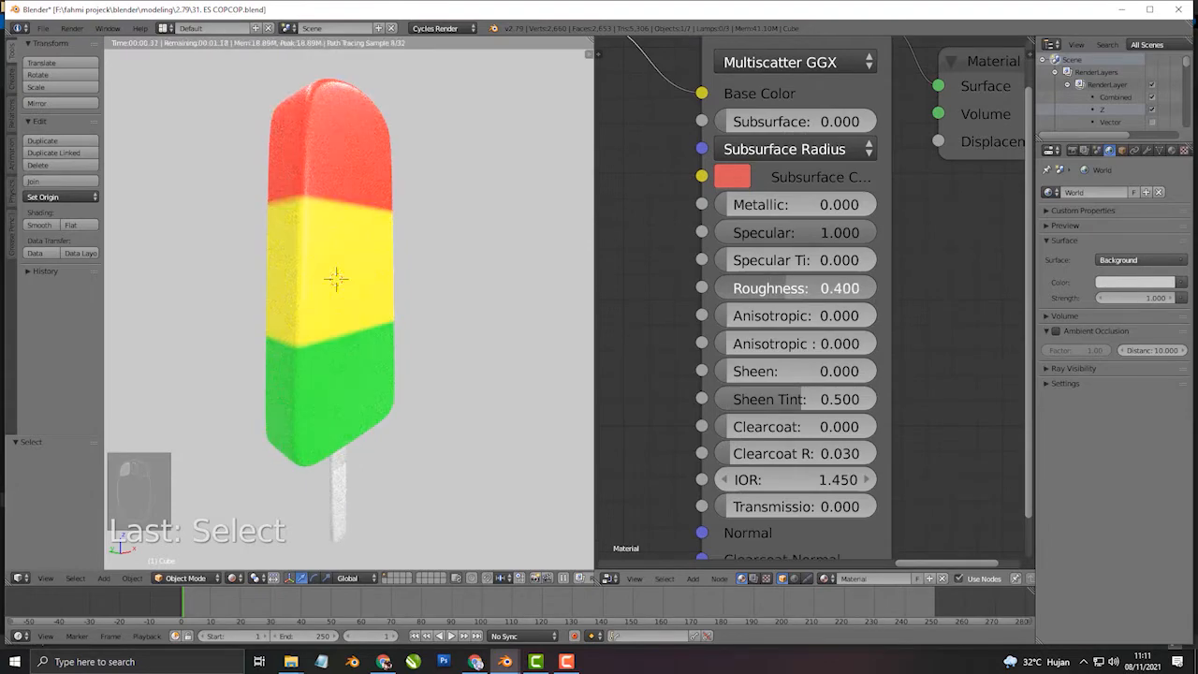
Step: Switch the viewport to solid shading and select only the popsicle stick
middle_click_drag(479, 302, 432, 392)
right_click(362, 472)
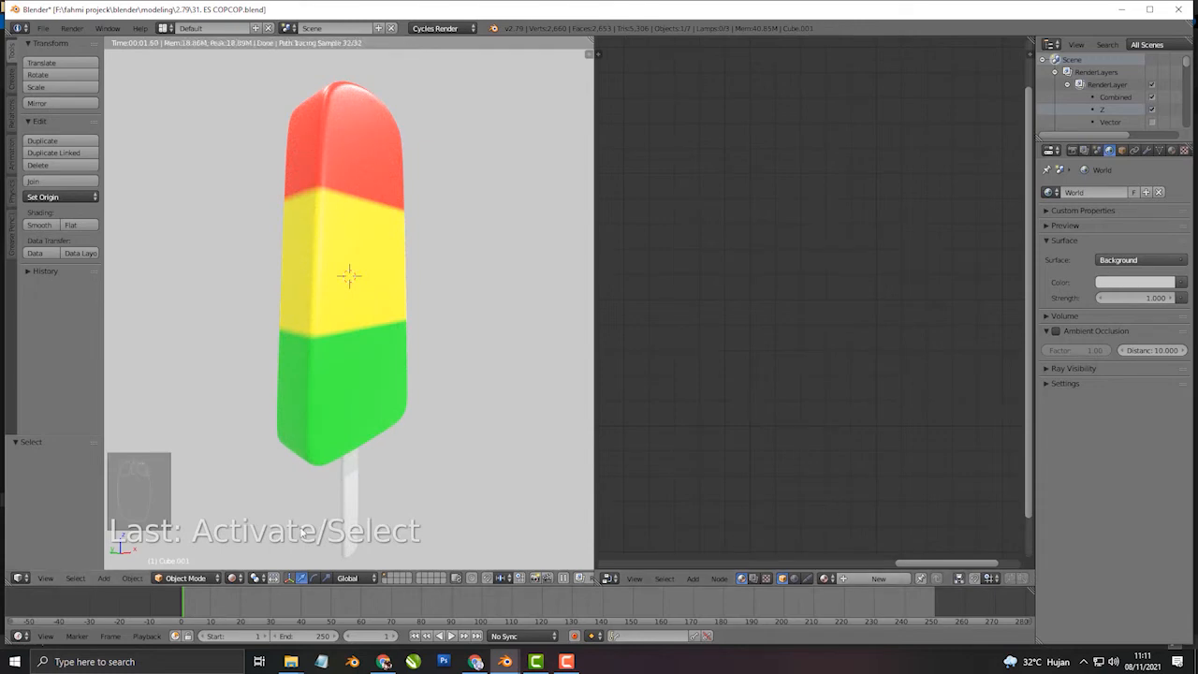
key("shift+z")
key("a")
key("a")
key("a")
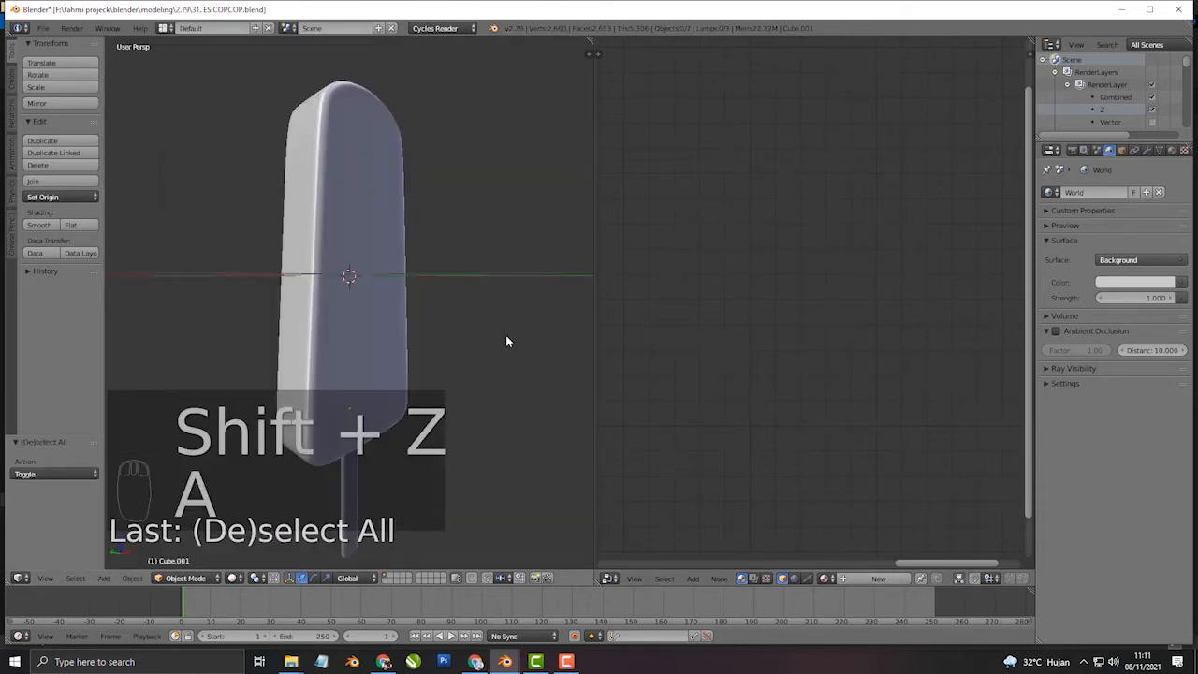
right_click(347, 501)
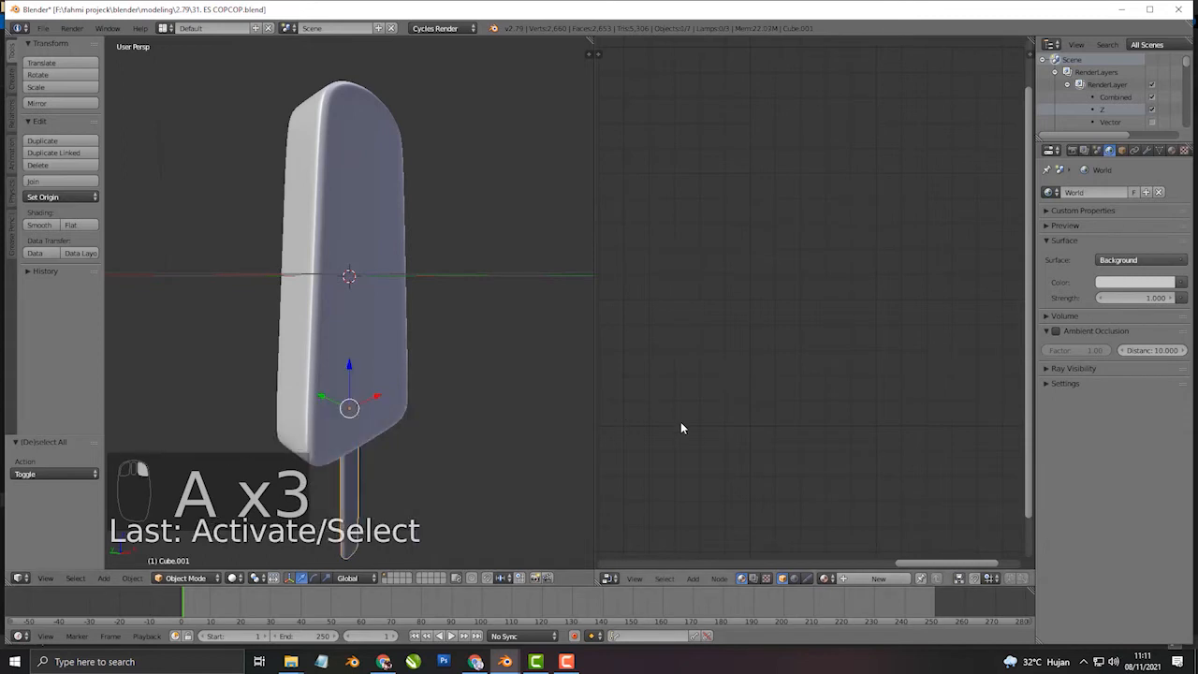
Step: Create a new material for the stick, bring its nodes into view, and show the viewport rendered again
left_click(872, 578)
middle_click_drag(730, 281, 621, 345)
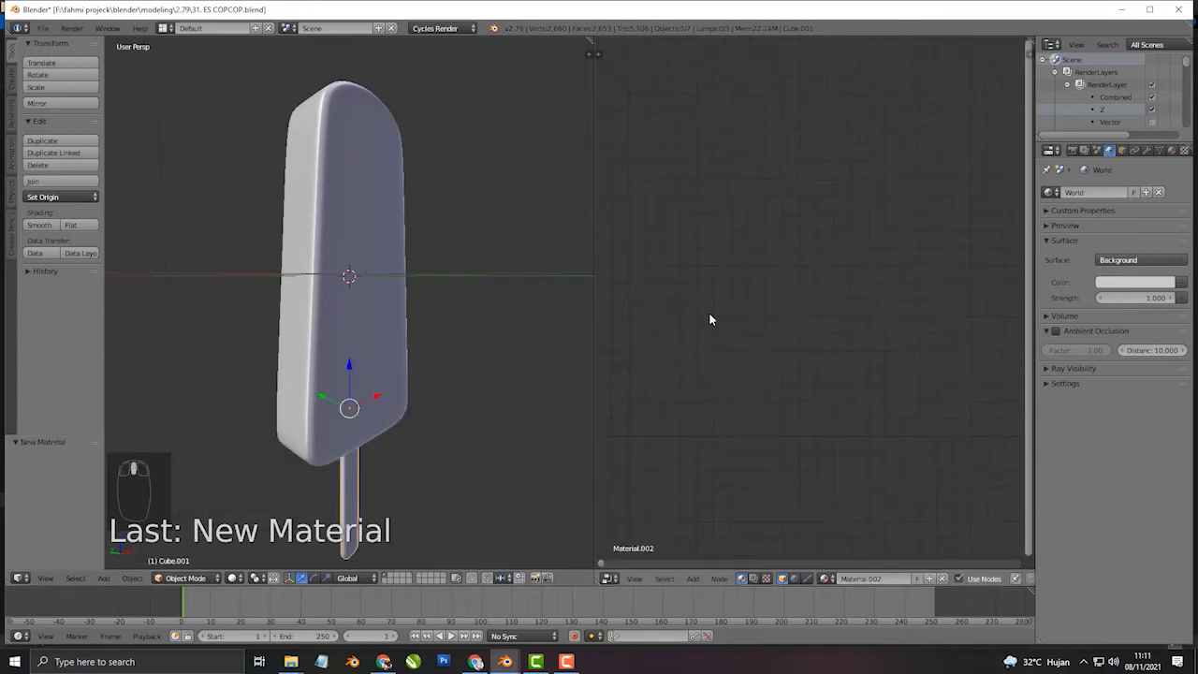
scroll(725, 288, "down", 3)
scroll(725, 288, "down", 1)
middle_click_drag(858, 296, 658, 313)
scroll(877, 372, "up", 8)
middle_click_drag(870, 373, 794, 395)
key("shift+z")
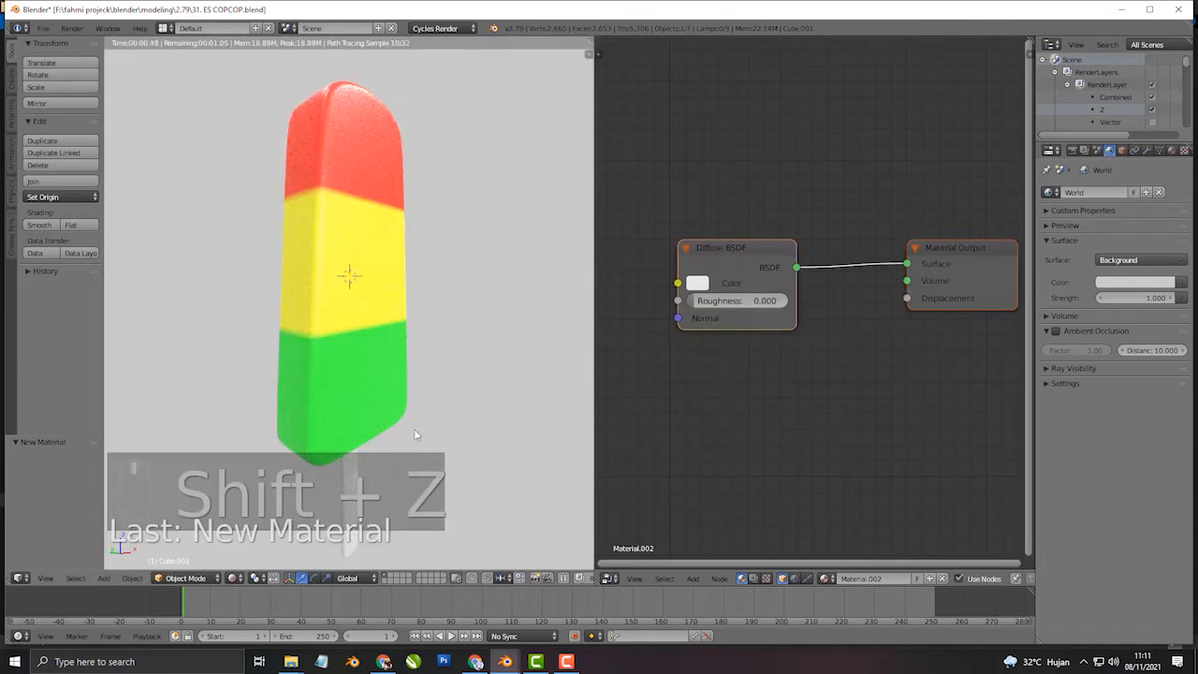
Step: Add a Noise Texture node to the stick's material and connect its Fac output to the Diffuse BSDF's Color
scroll(725, 280, "up", 2, "ctrl")
key("shift+a")
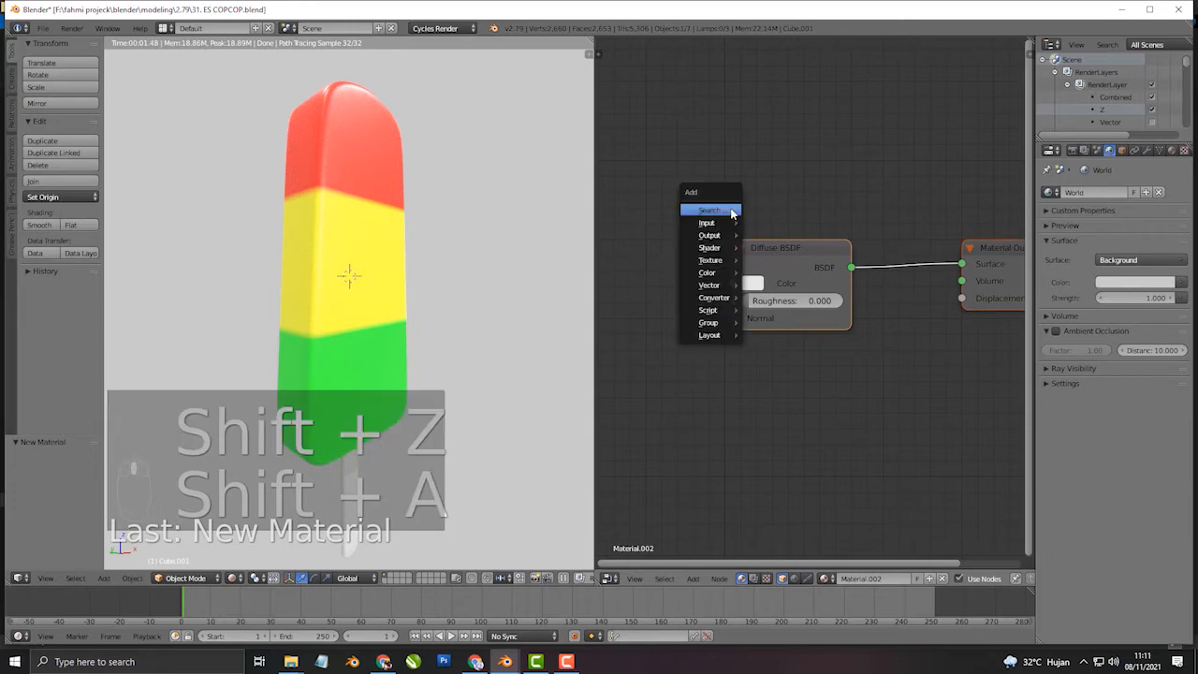
left_click(732, 212)
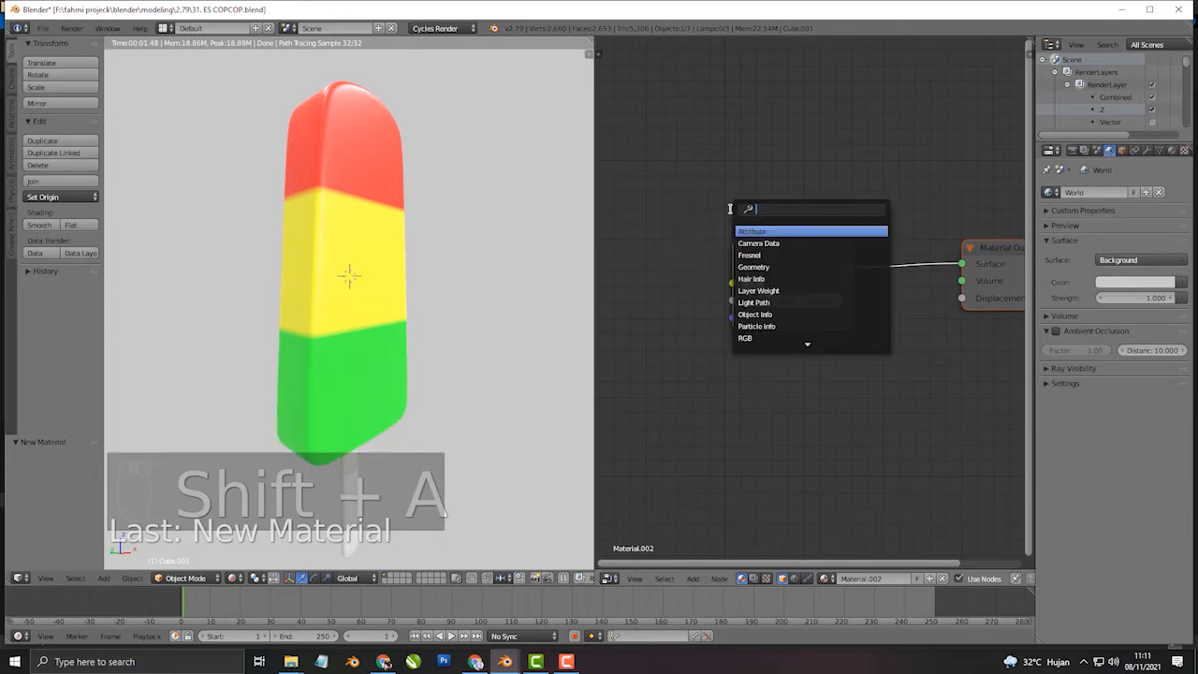
type("noi")
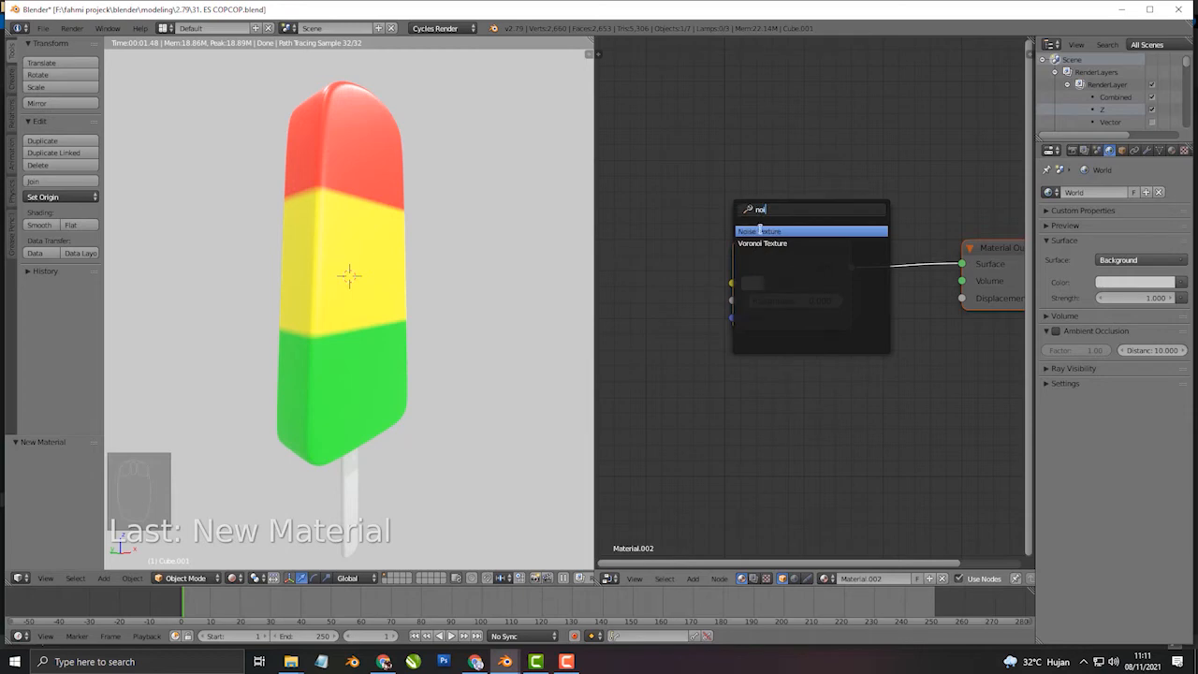
left_click(759, 230)
left_click(727, 280)
mouse_move(716, 270)
left_mouse_down()
mouse_move(731, 284)
mouse_move(665, 283)
mouse_move(731, 282)
left_mouse_up()
middle_click_drag(847, 314, 828, 311)
Step: Add a ColorRamp node and insert it between the Noise Texture and the Diffuse BSDF
key("shift+a")
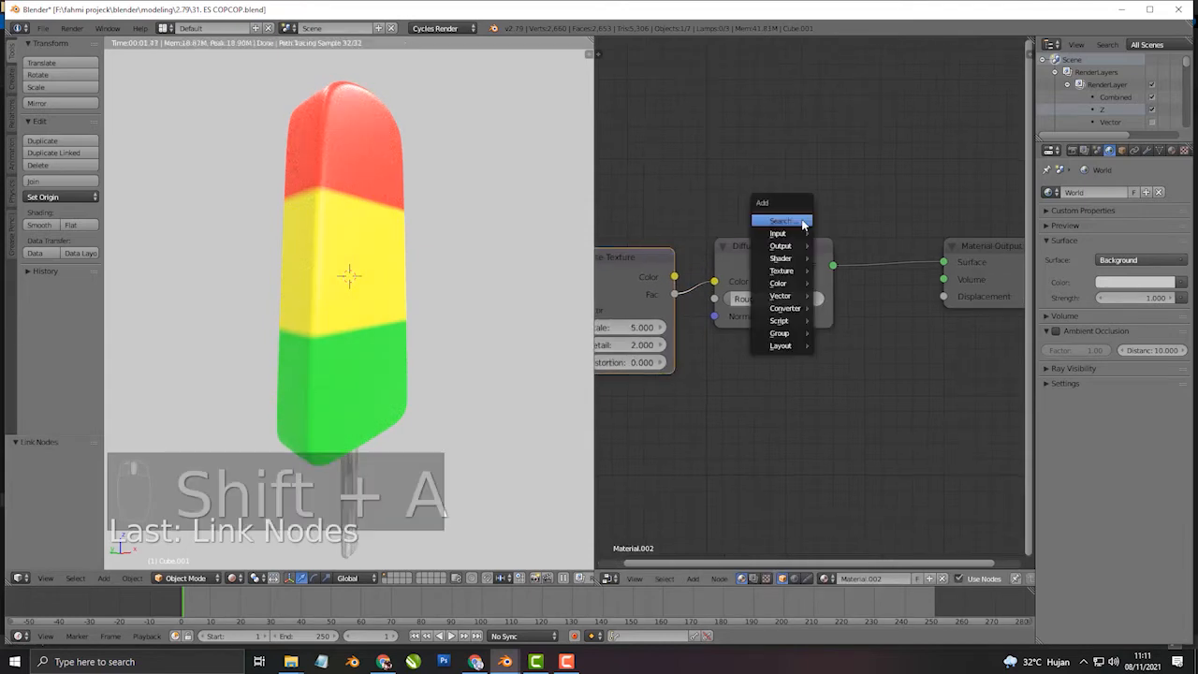
left_click(802, 224)
type("colo")
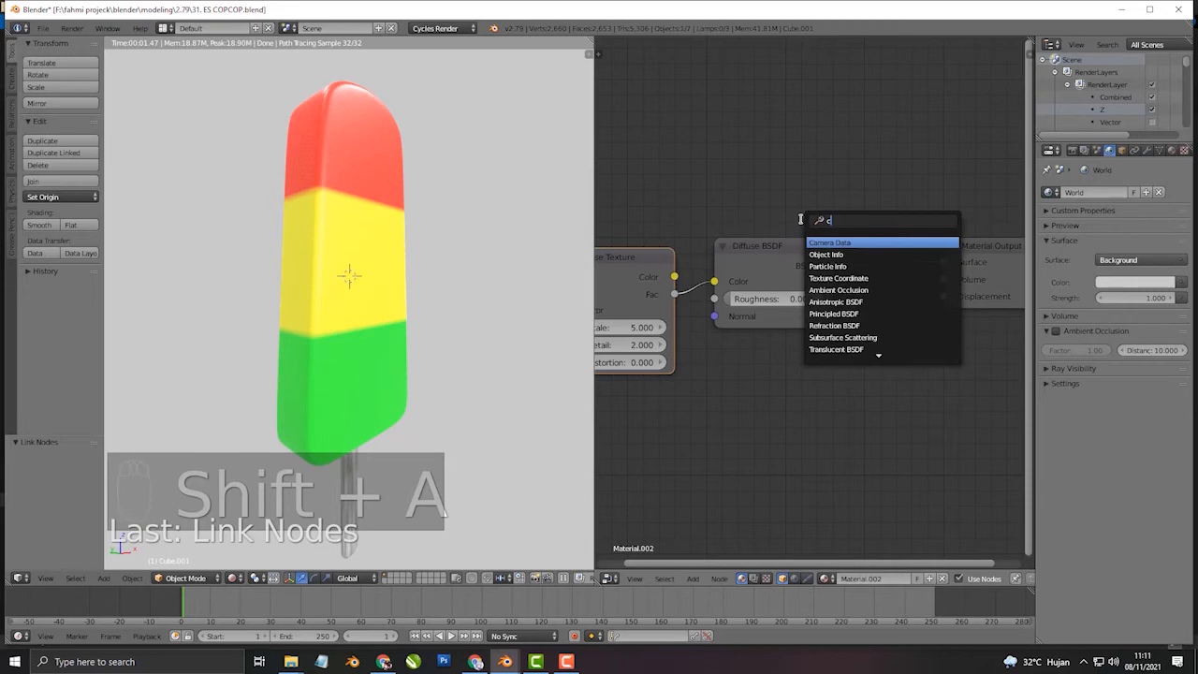
left_click(826, 242)
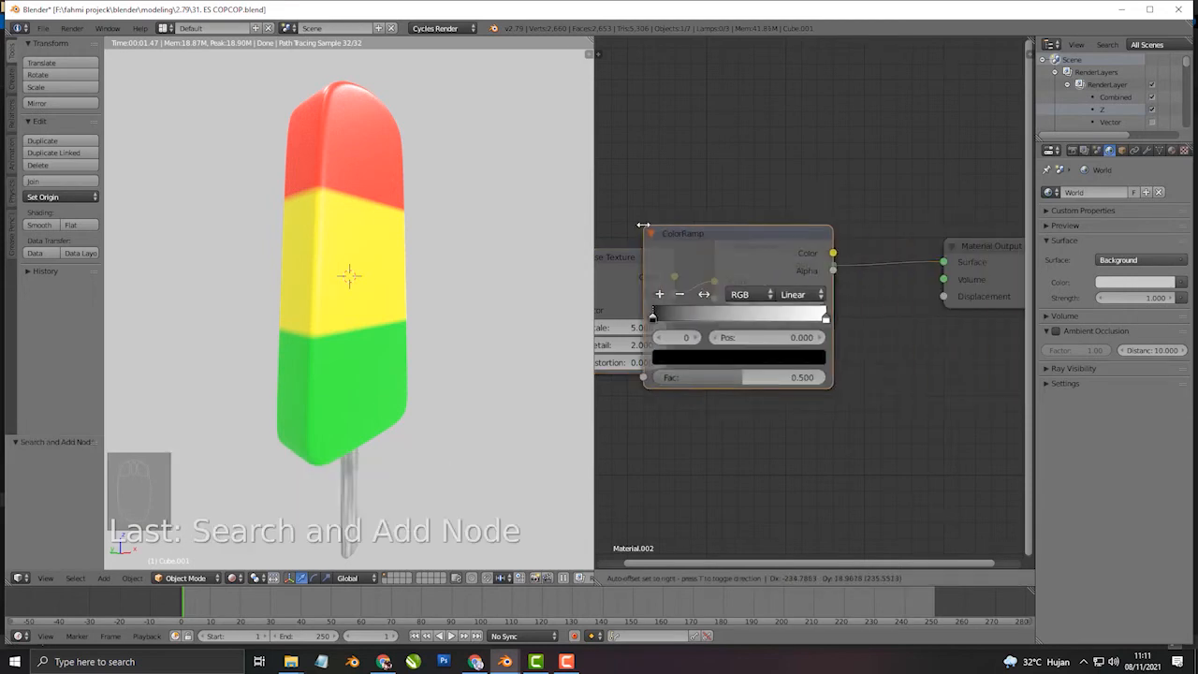
left_click(722, 287)
Step: Change the first color stop of the stick's ColorRamp from black to a muted tan
scroll(801, 319, "up", 2)
scroll(753, 319, "up", 1)
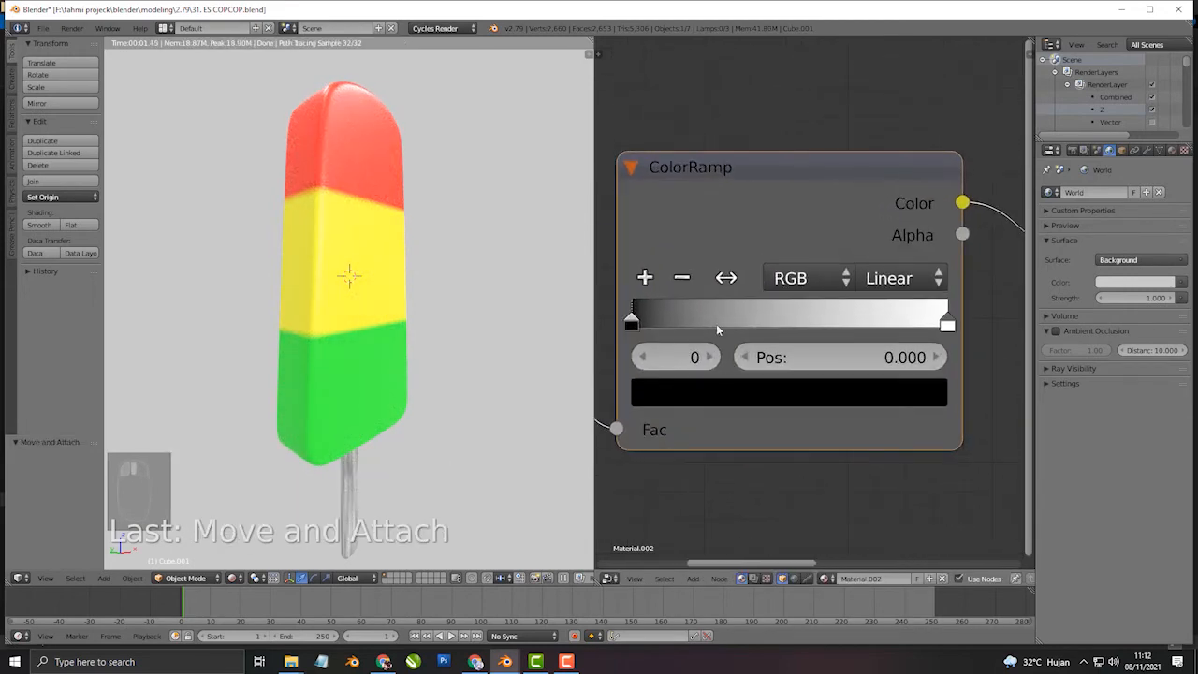
left_click(655, 387)
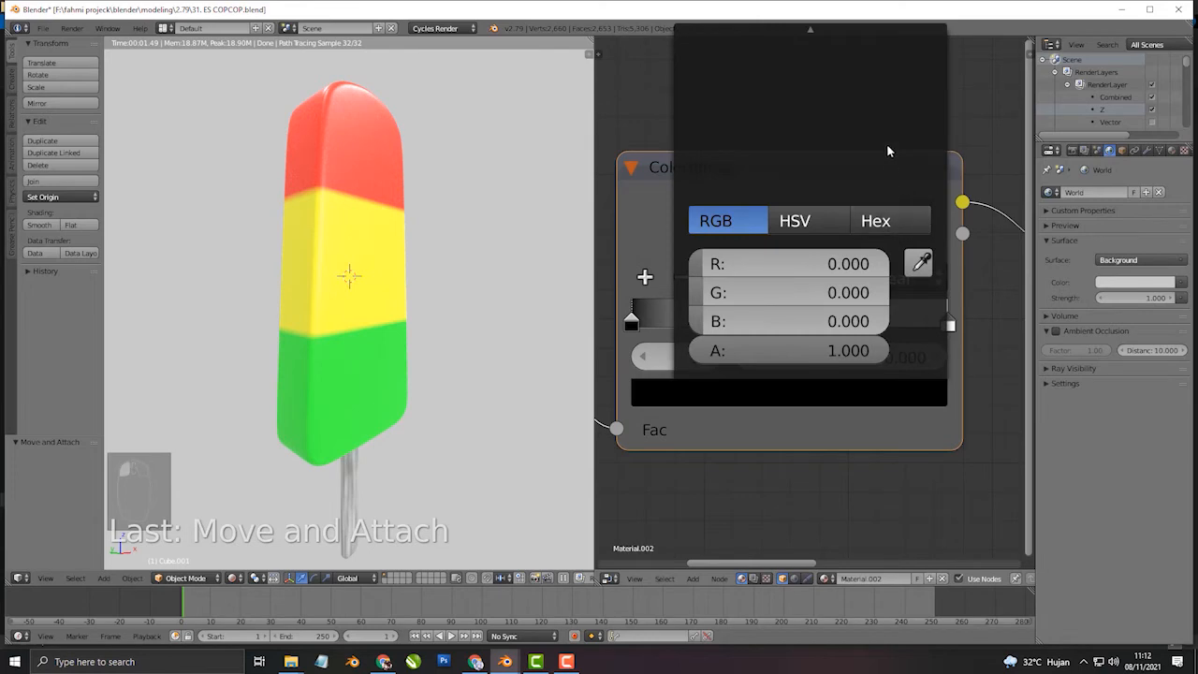
middle_click_drag(832, 502, 816, 541)
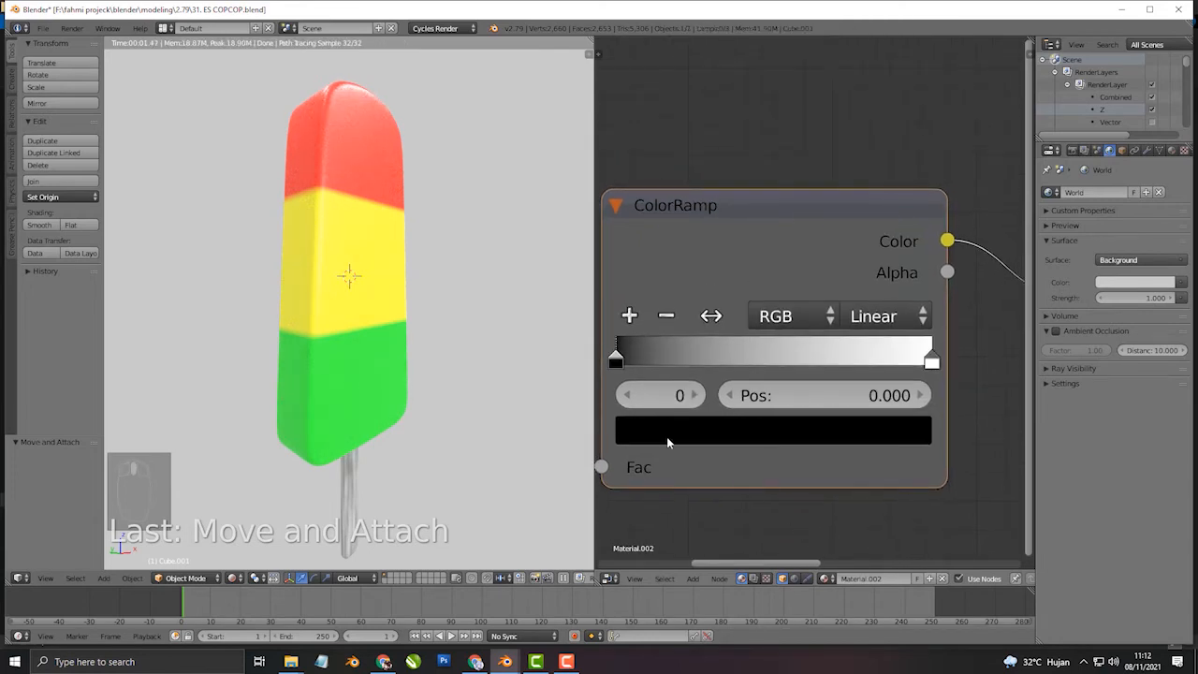
left_click(668, 441)
left_click_drag(819, 216, 801, 36)
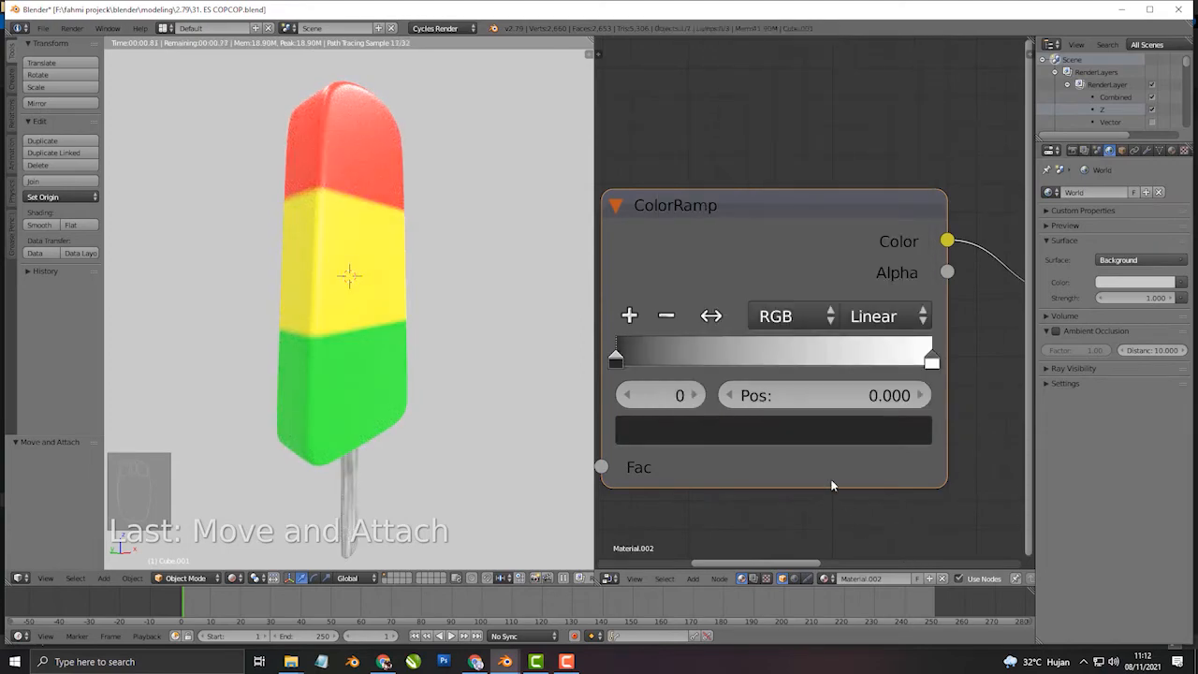
scroll(833, 491, "down", 2)
left_click(739, 451)
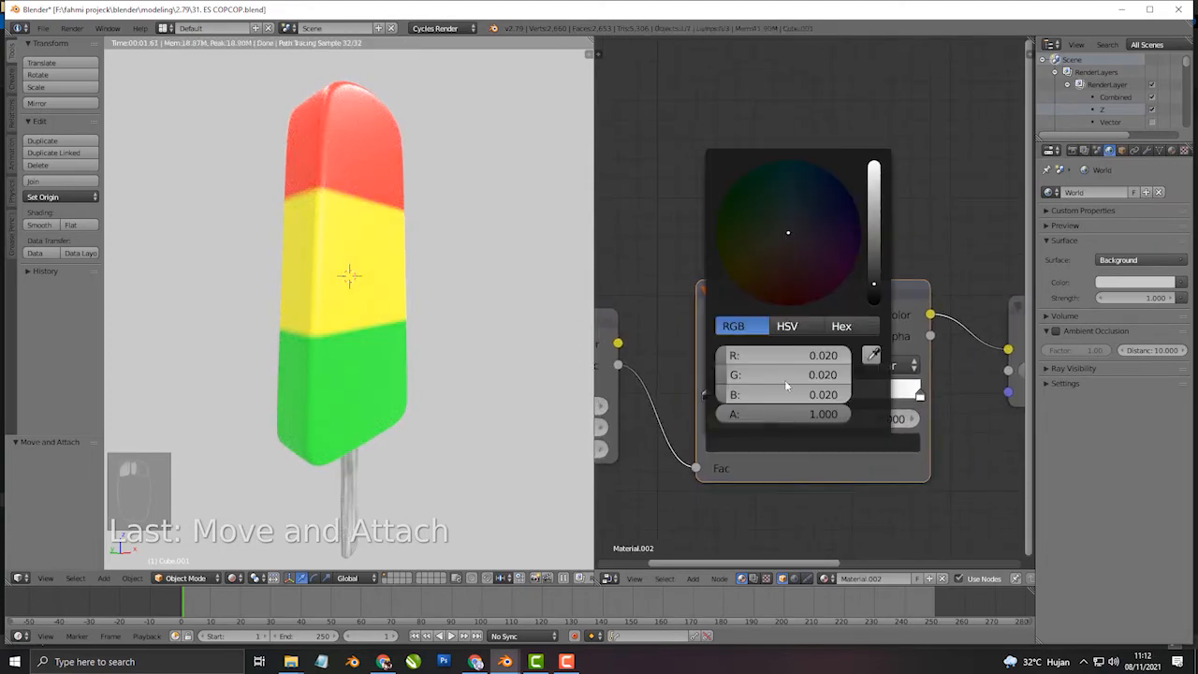
left_click_drag(876, 259, 874, 224)
left_click_drag(773, 246, 767, 247)
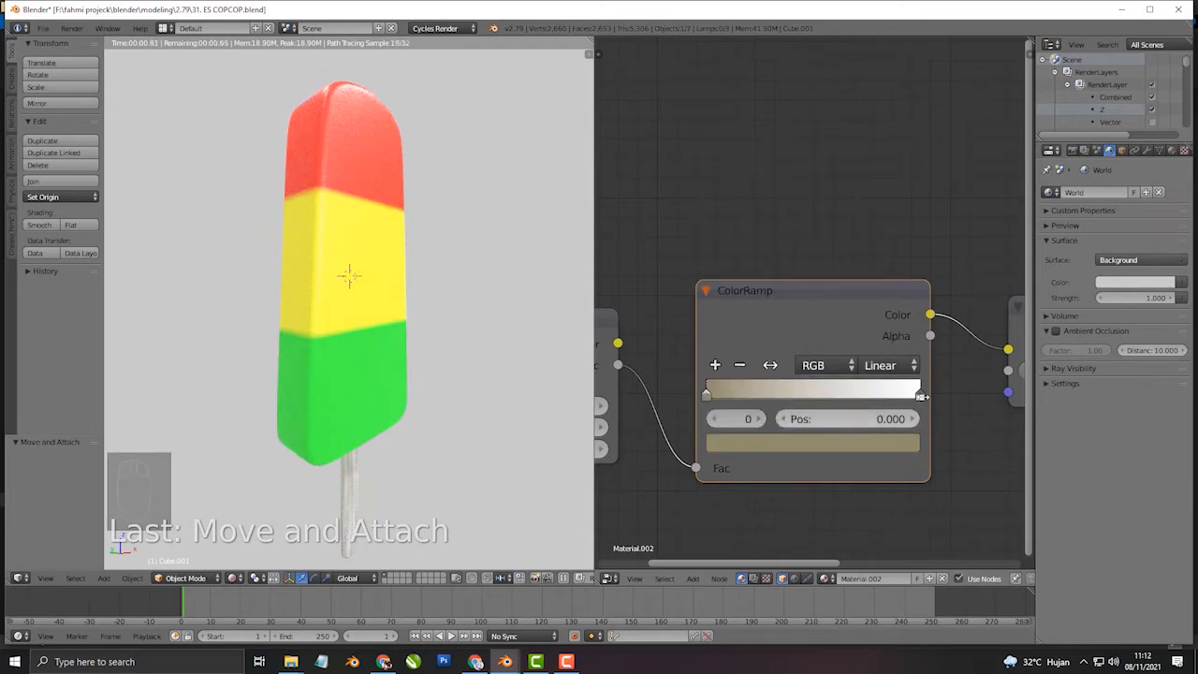
Step: Change the second color stop of the stick's ColorRamp from white to a light cream
left_click(921, 395)
left_click(877, 443)
left_click_drag(791, 250, 778, 243)
scroll(721, 440, "up", 1)
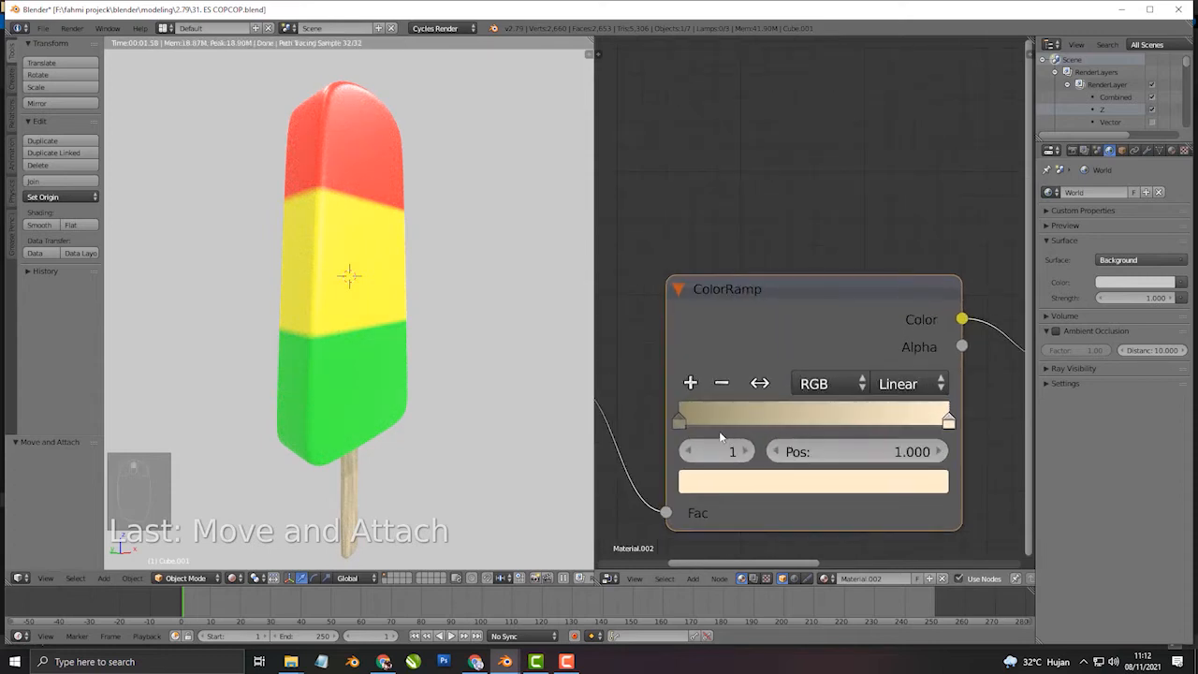
Step: Recolor the first stop of the stick's ColorRamp to a lighter, warmer beige
left_click(695, 419)
left_click(730, 486)
left_click(887, 373)
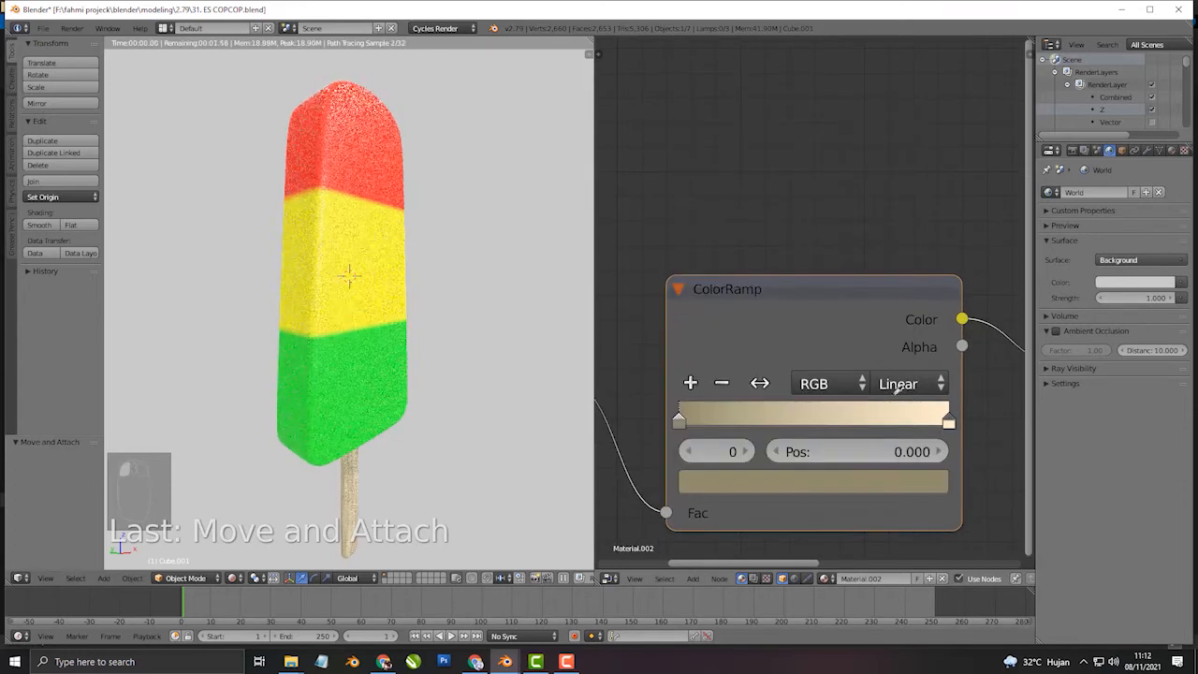
left_click(904, 412)
left_click(825, 482)
left_click_drag(886, 149, 904, 191)
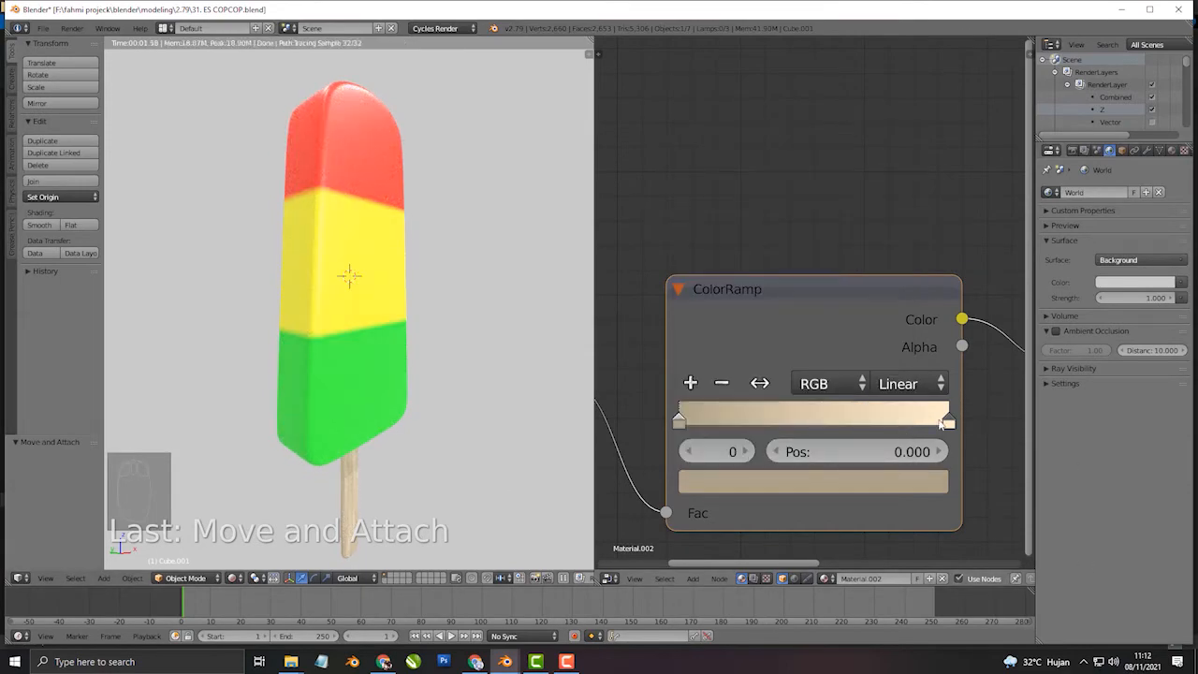
Step: Move the stick's ColorRamp stops so the beige one sits at 0.064 and the cream one at 0.714
left_click_drag(679, 419, 730, 423)
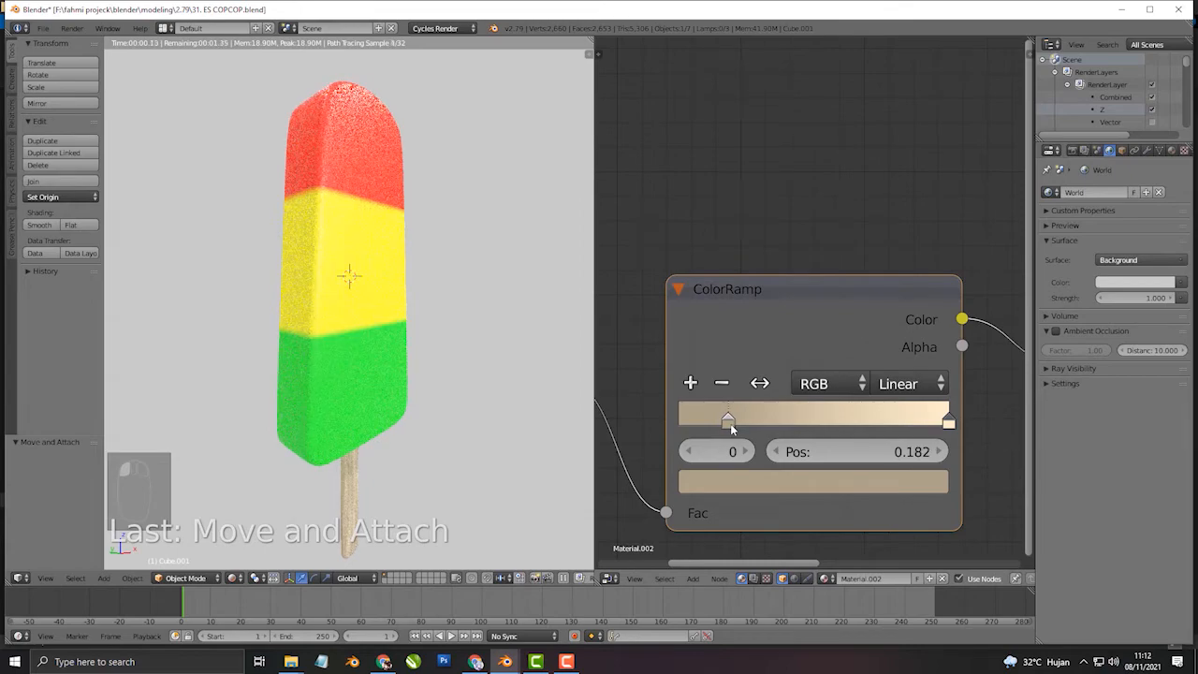
left_click(947, 420)
left_click_drag(914, 421, 839, 420)
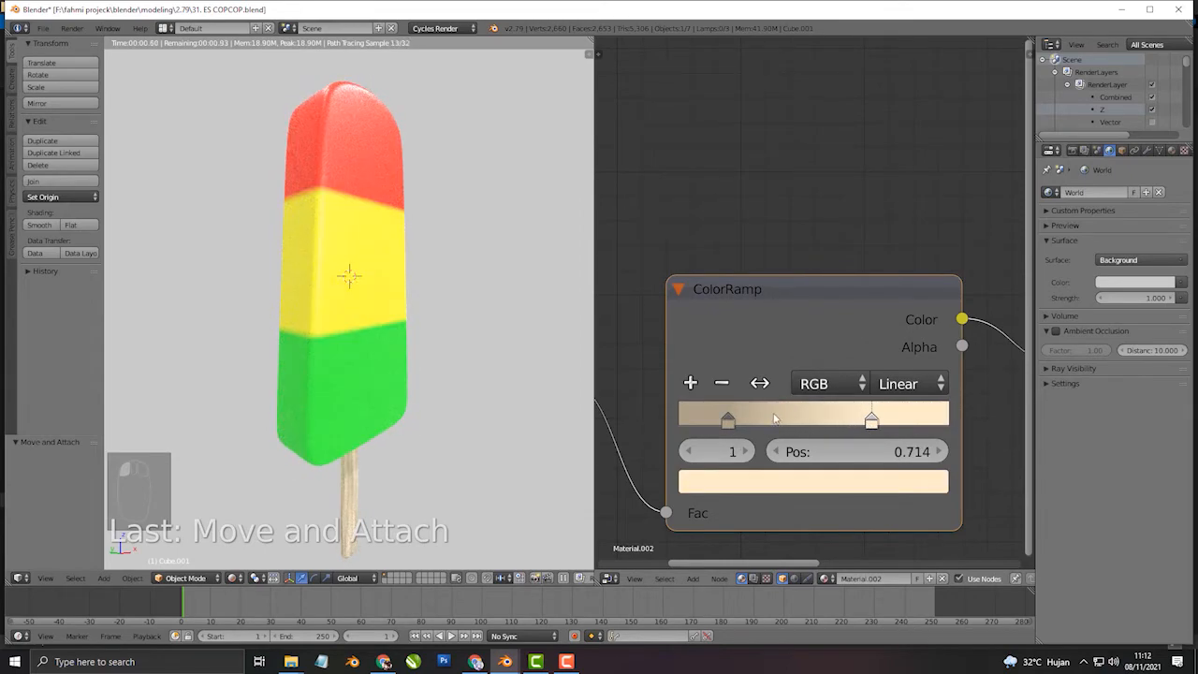
left_click_drag(732, 421, 698, 425)
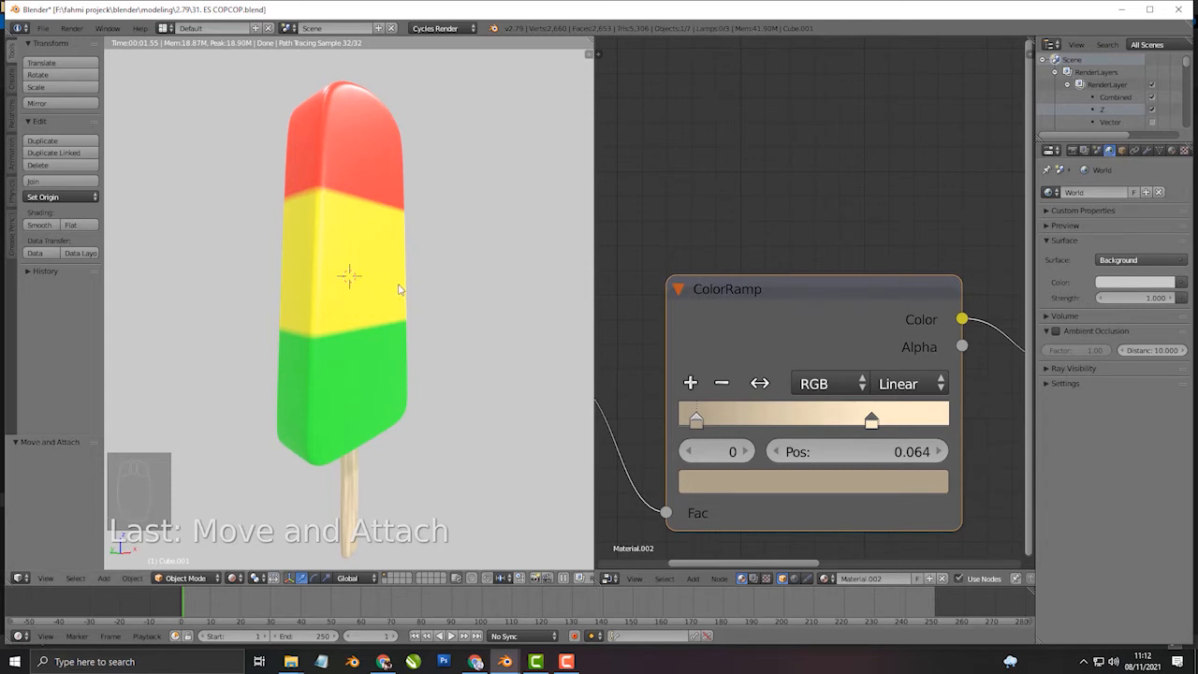
Step: Switch the viewport to solid shading, select the popsicle's body and stick, and move both about -0.961 along X
right_click(349, 373)
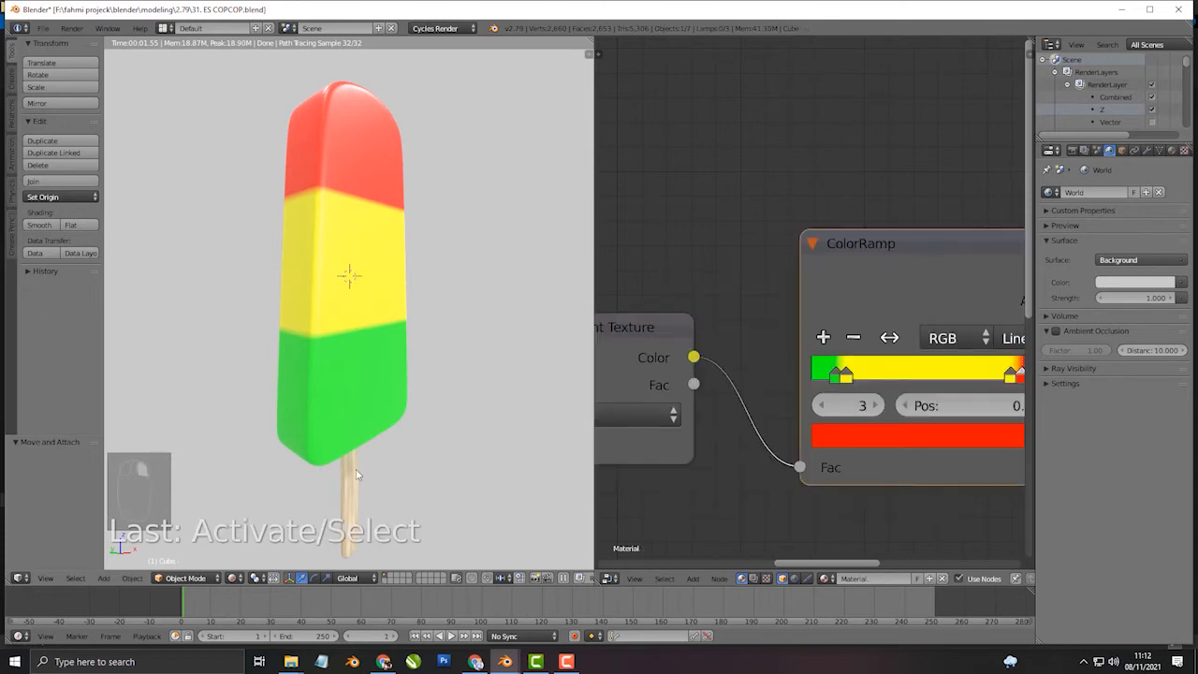
left_click(234, 579)
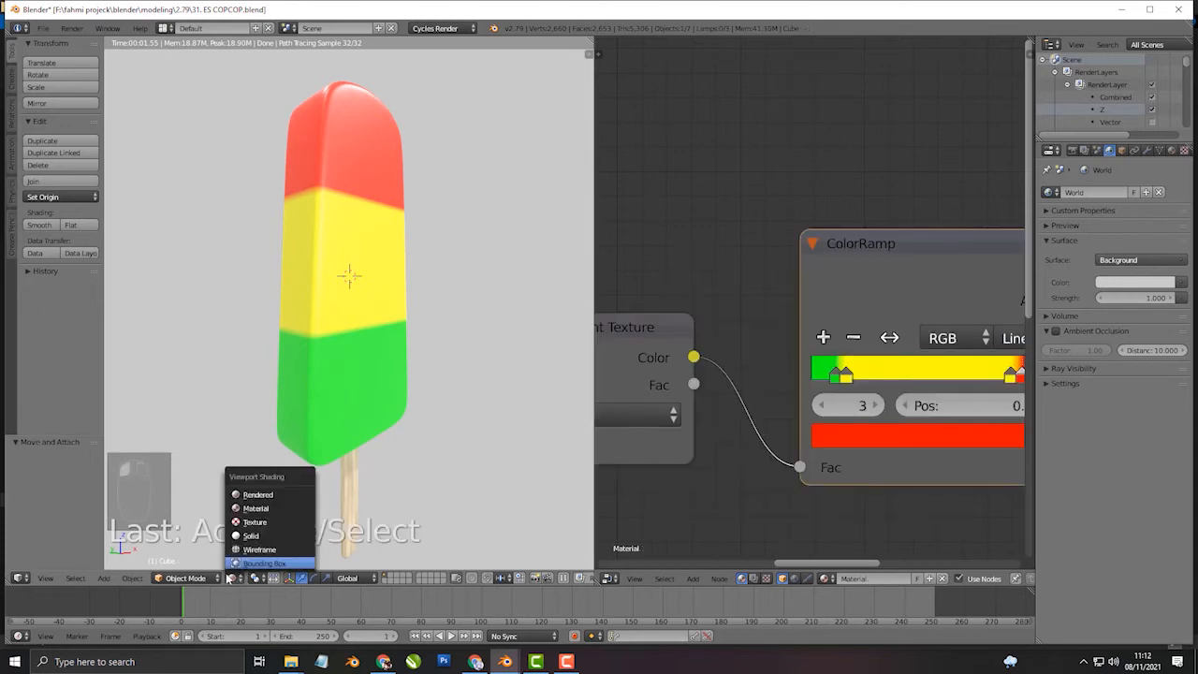
left_click(249, 537)
mouse_move(249, 540)
middle_mouse_down()
mouse_move(425, 320)
mouse_move(391, 404)
middle_mouse_up()
right_click(409, 352)
left_click_drag(440, 324, 330, 318)
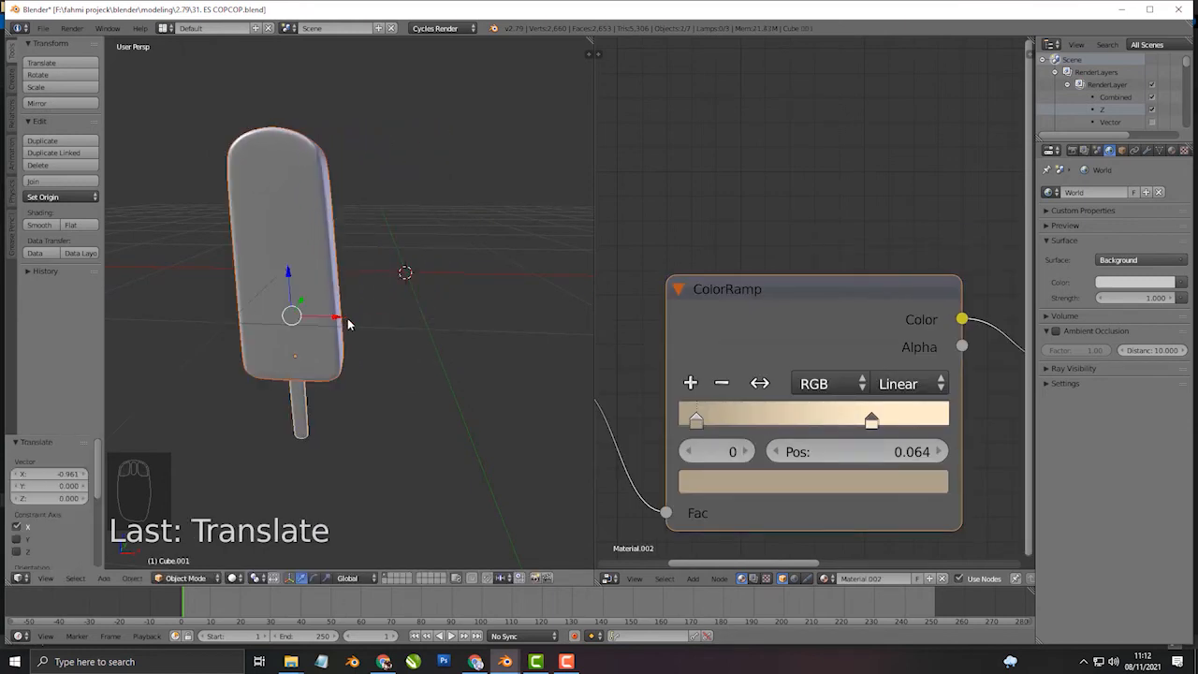
Step: Duplicate the whole popsicle and place the copy about 1.604 along the X axis
key("shift+d")
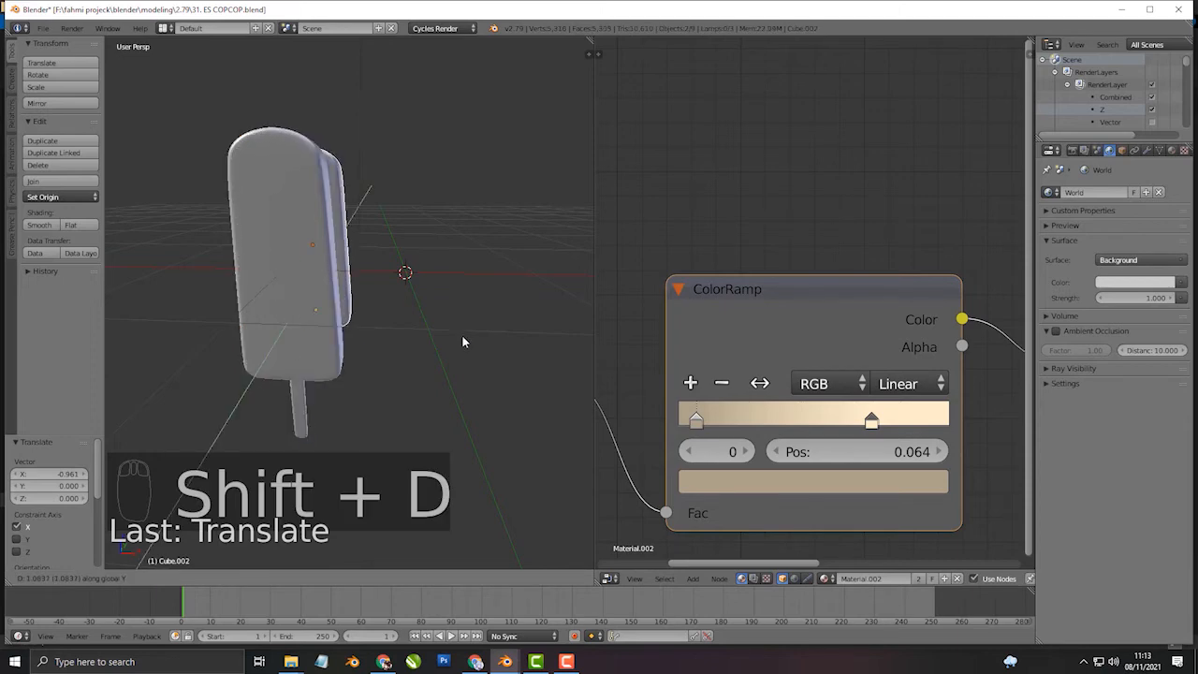
key("x")
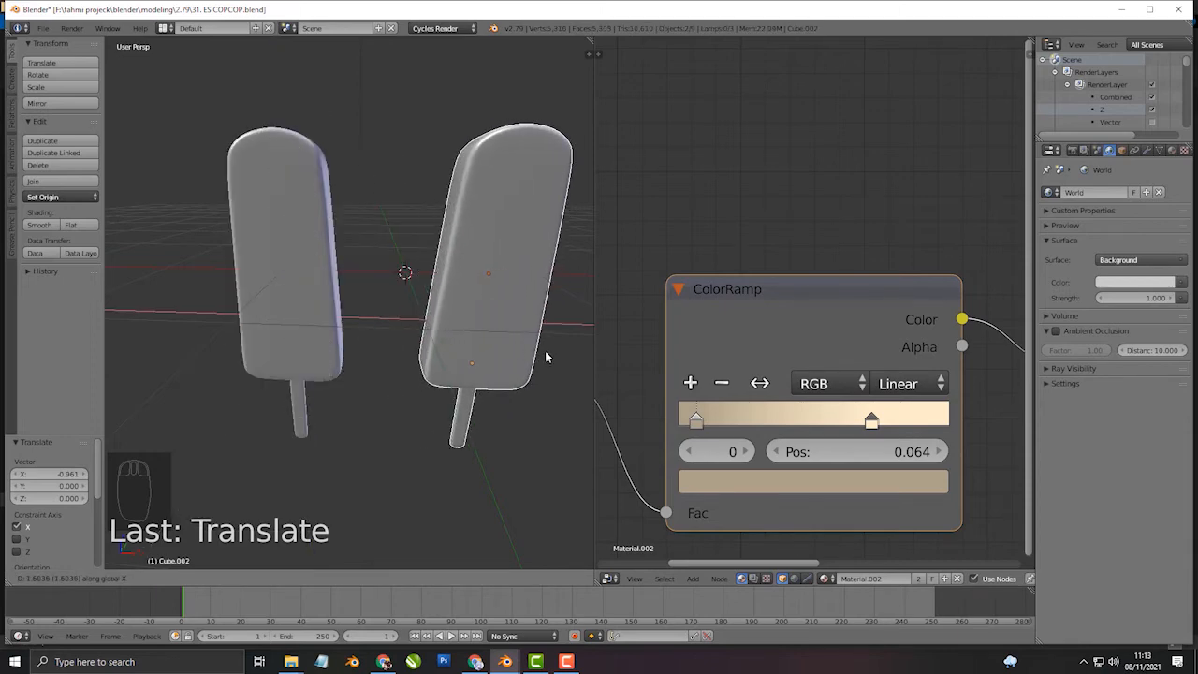
left_click(546, 351)
Step: Replace the shared material on the duplicate popsicle's body with a new one and show the viewport rendered
middle_click_drag(437, 339, 409, 322)
right_click(411, 294)
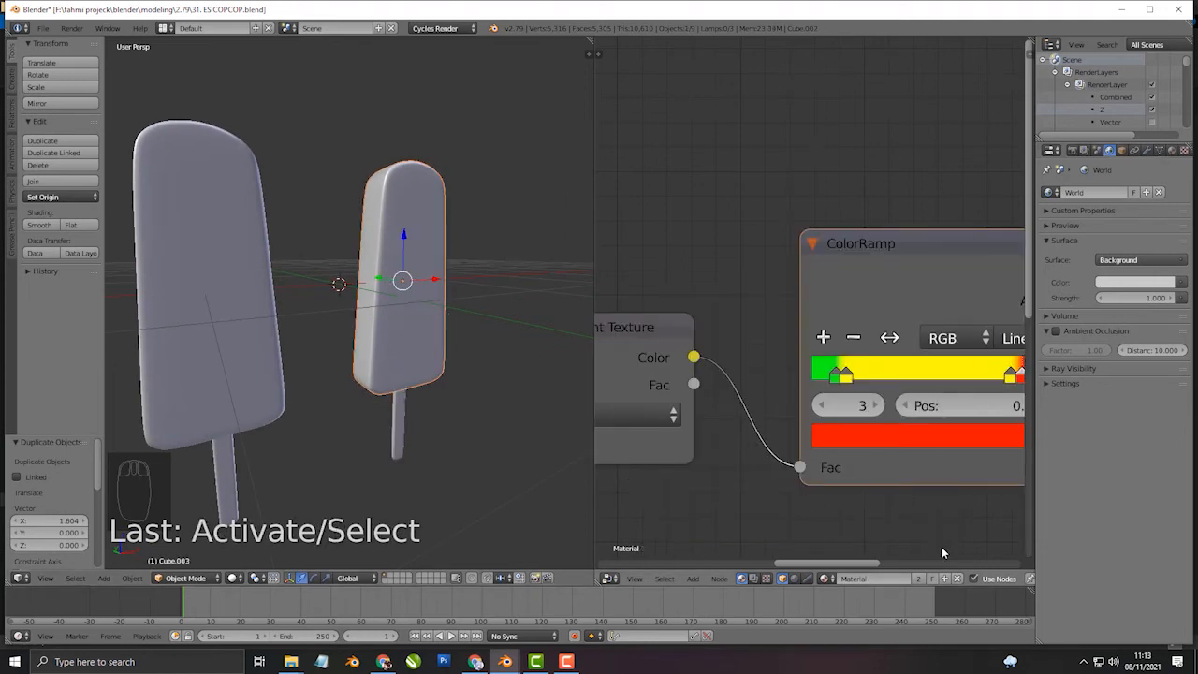
left_click(957, 578)
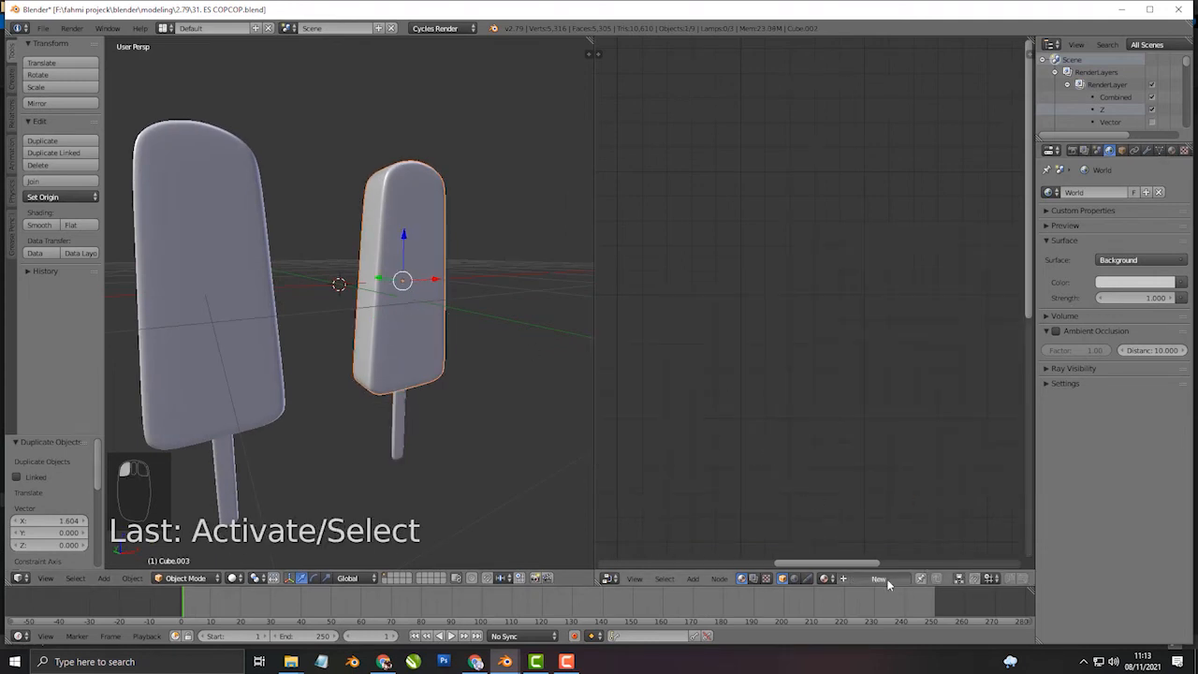
left_click(847, 578)
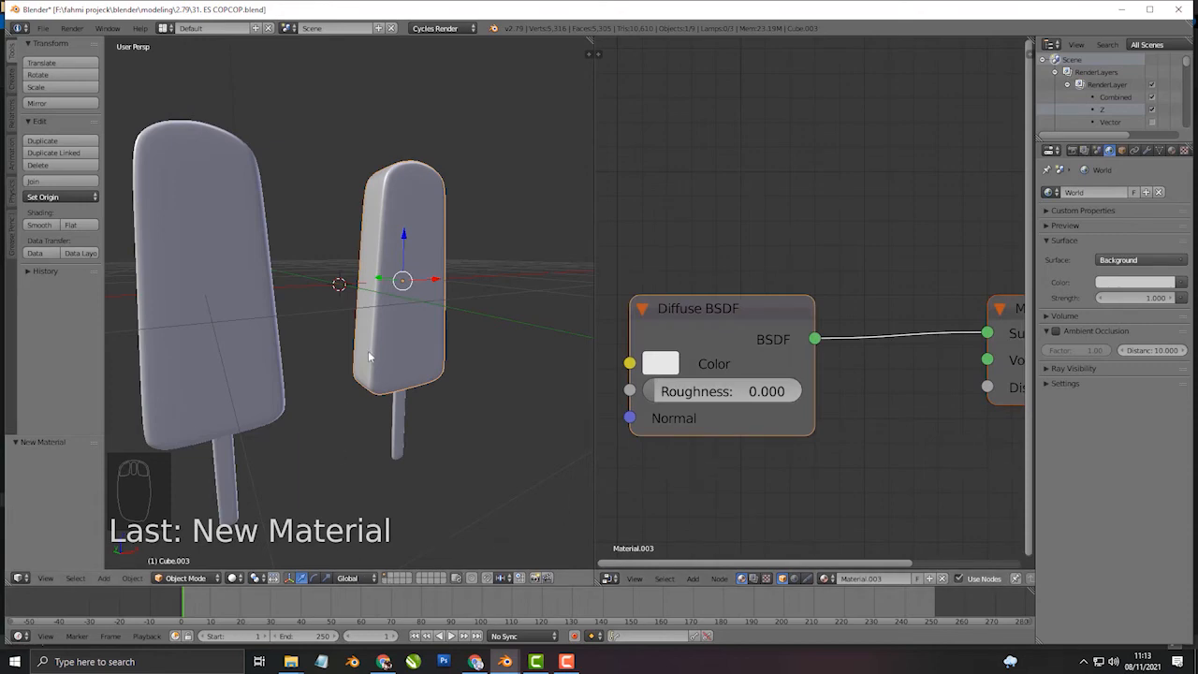
middle_click_drag(365, 352, 421, 306)
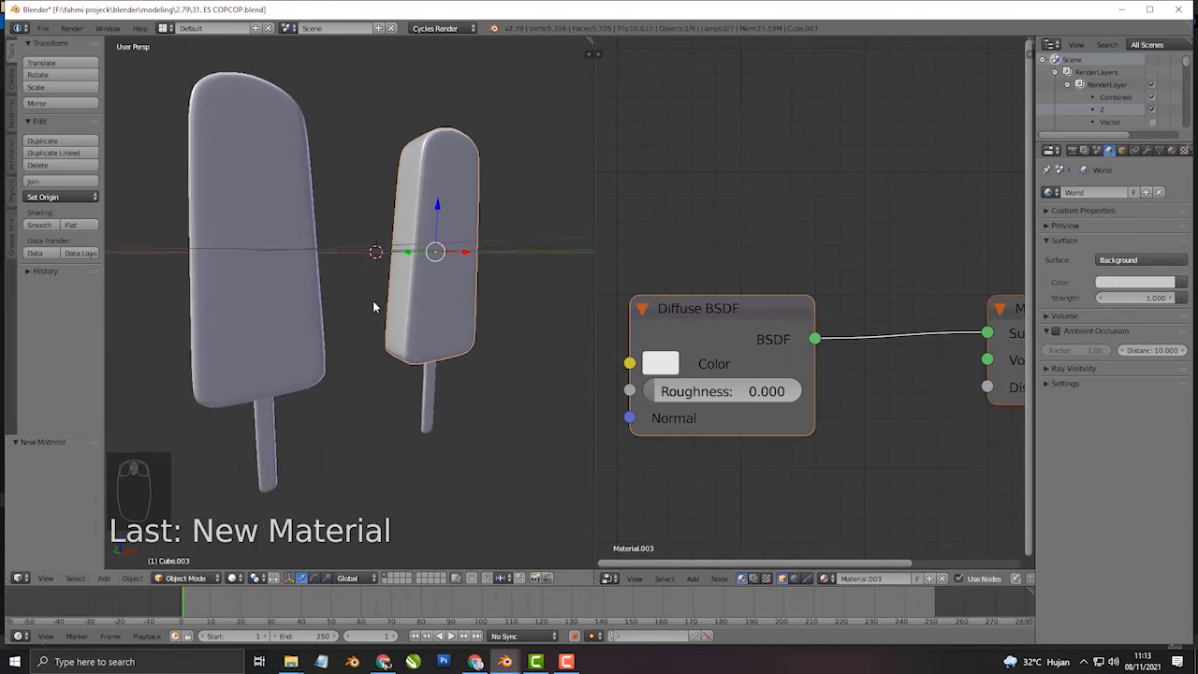
key("shift+z")
right_click(434, 274)
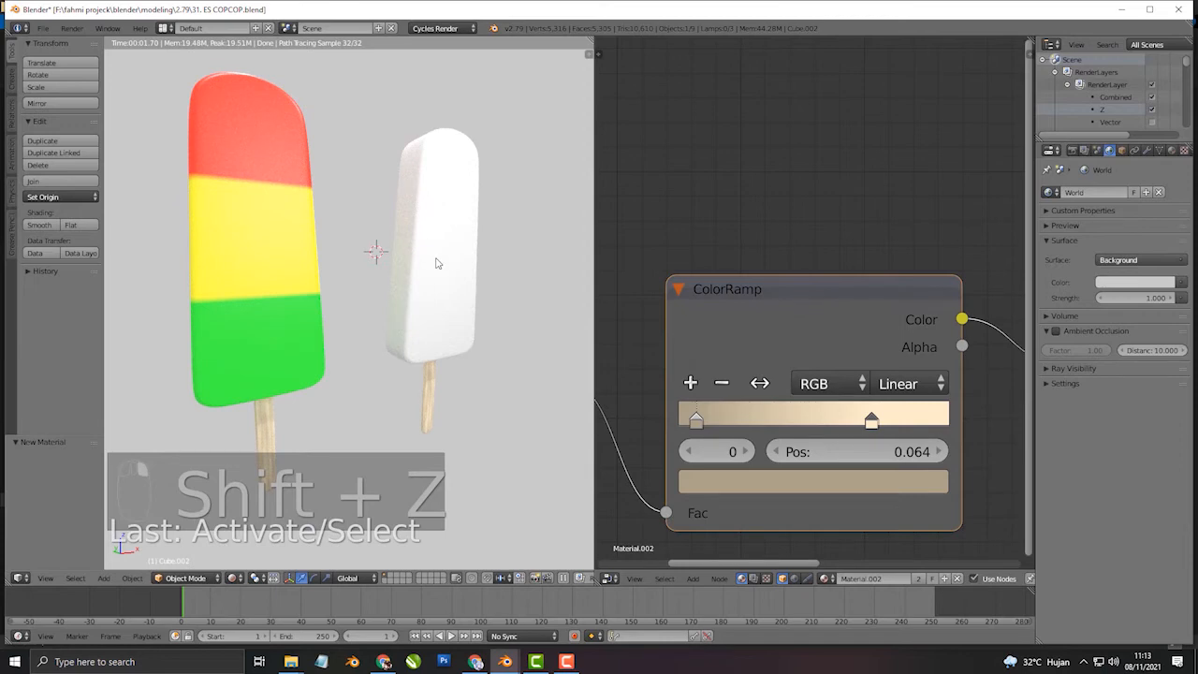
right_click(436, 261)
Step: Set the Diffuse BSDF color of the duplicate body's material to chocolate brown
middle_click_drag(712, 367, 795, 355)
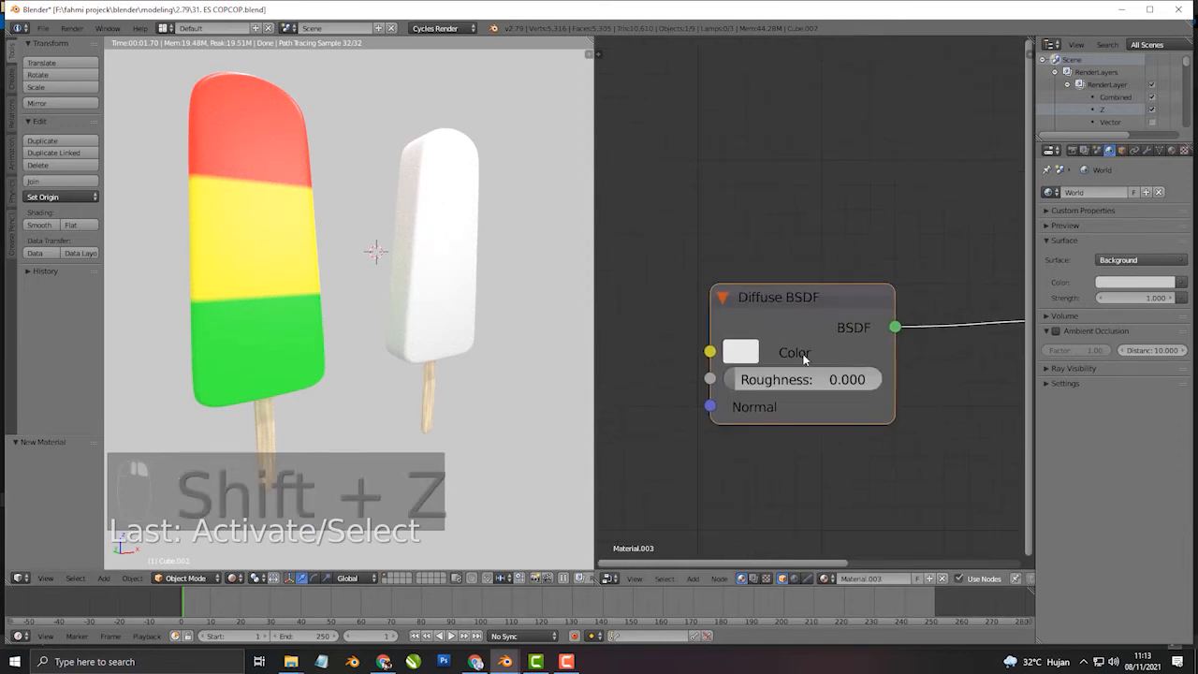
left_click(745, 349)
scroll(811, 483, "down", 2)
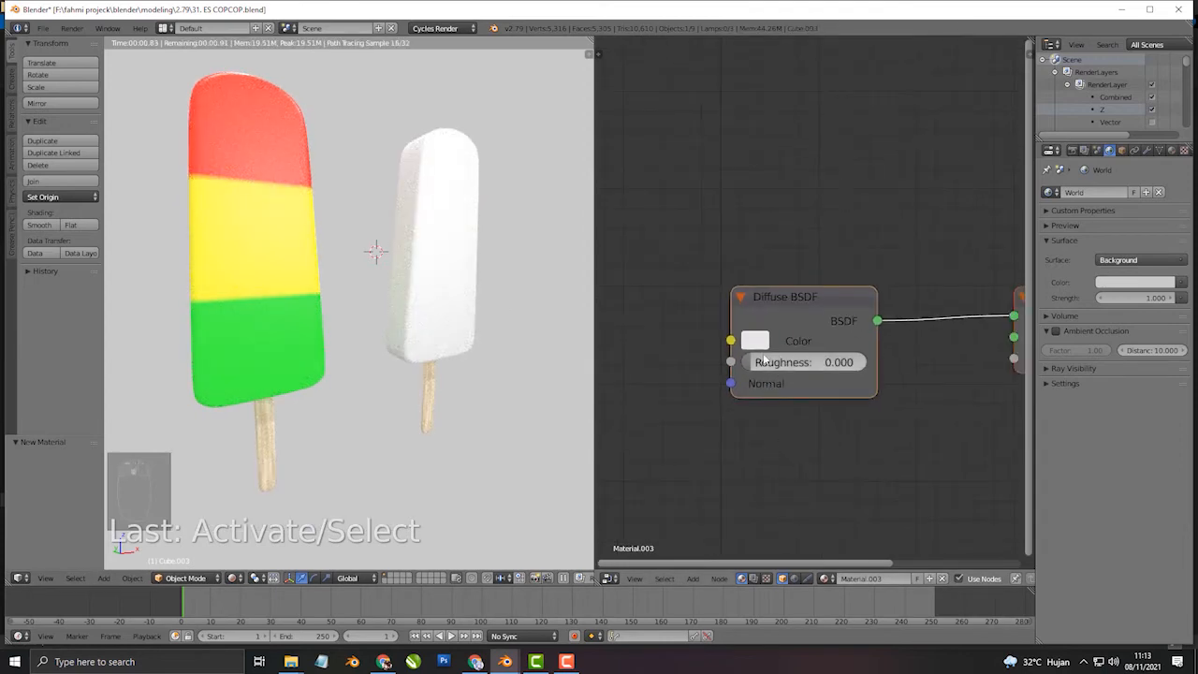
left_click(756, 342)
left_click_drag(823, 131, 804, 177)
left_click_drag(908, 86, 907, 140)
middle_click_drag(471, 284, 499, 275)
middle_click_drag(460, 275, 470, 279)
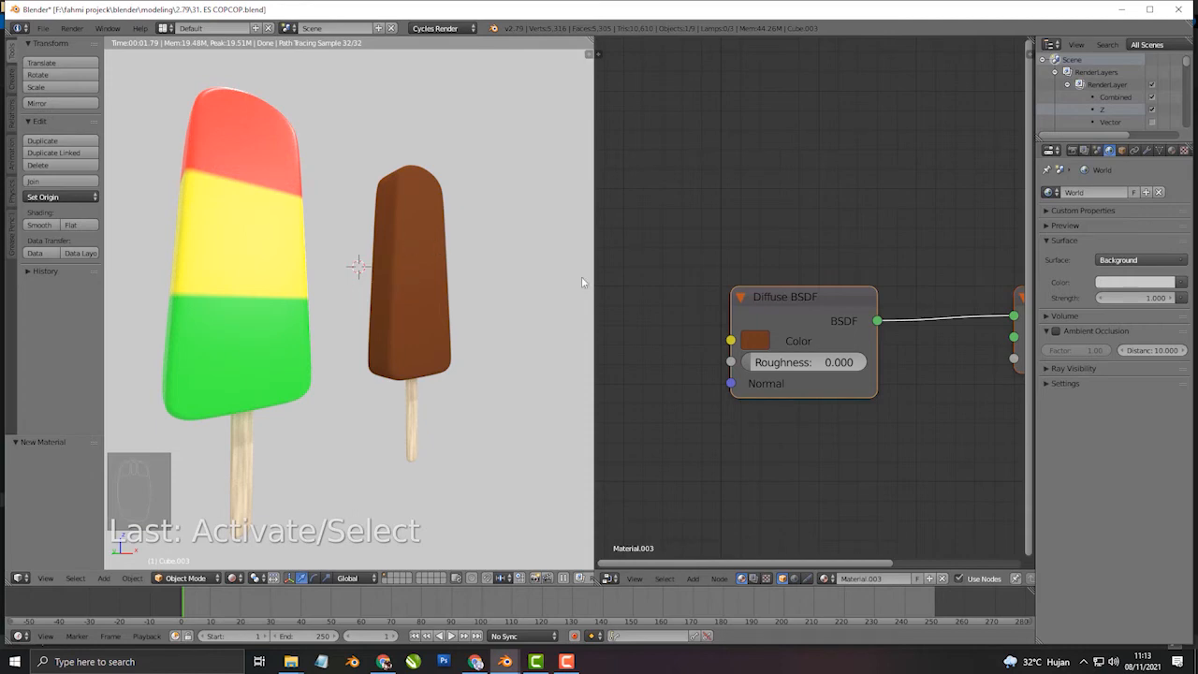
Step: Change the surface shader of the duplicate body's material to Principled BSDF
scroll(807, 348, "down", 2)
middle_click_drag(807, 350, 810, 316)
scroll(822, 309, "up", 2)
left_click(813, 274)
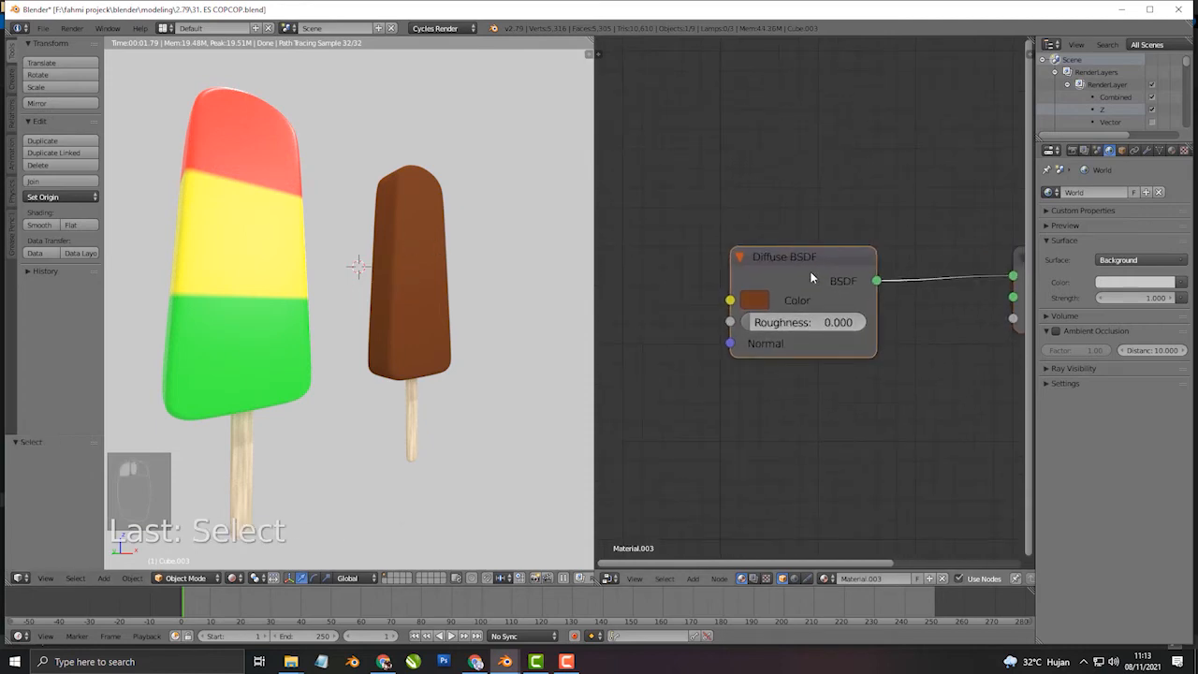
left_click(1170, 151)
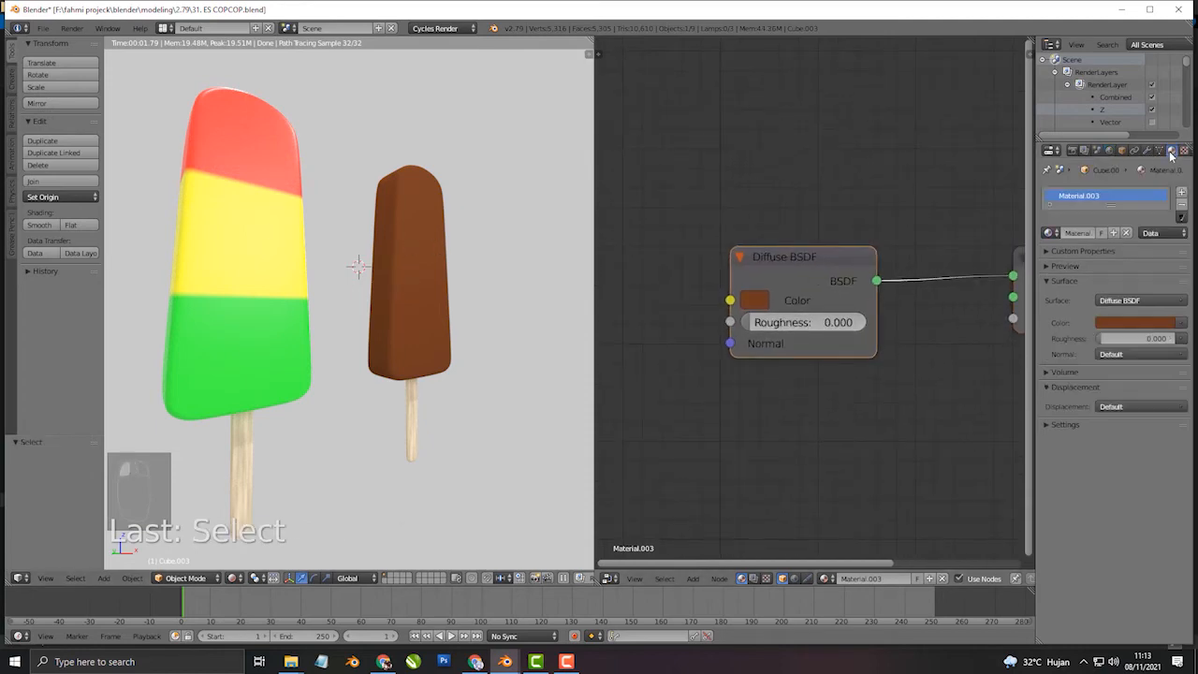
left_click(1154, 301)
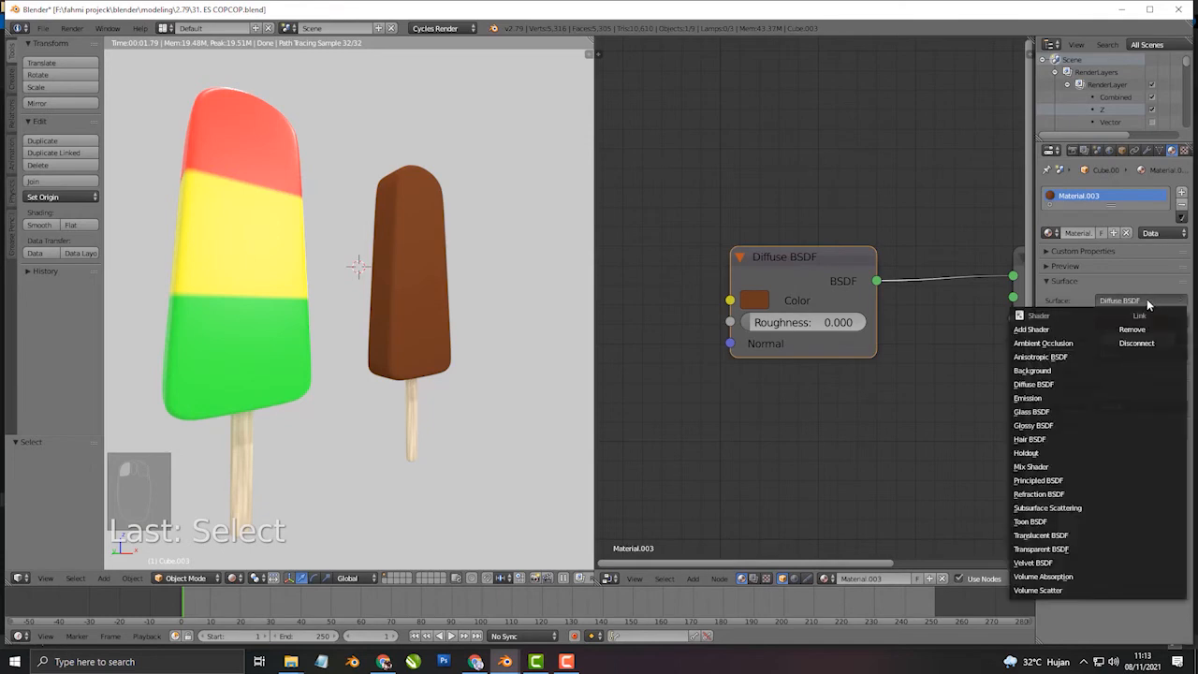
left_click(1070, 476)
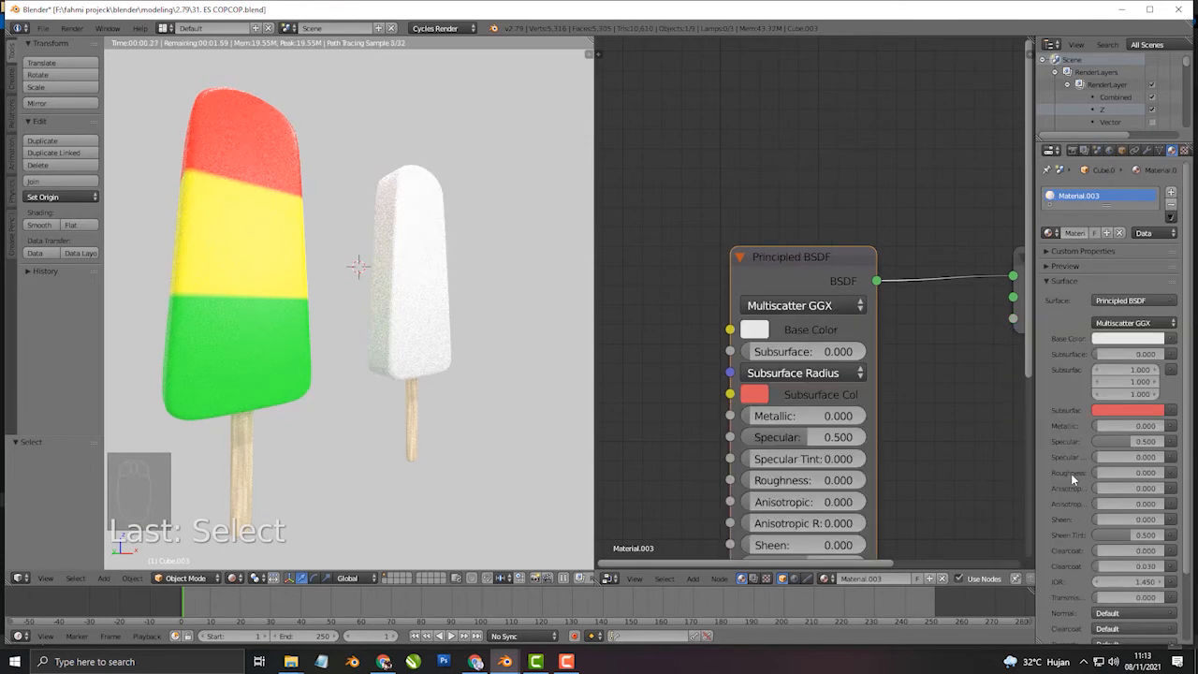
Step: Set the Principled BSDF's base color to a chocolate brown of about R 0.267, G 0.061, B 0.011
left_click(1118, 339)
left_click_drag(1098, 211, 1085, 240)
left_click_drag(1153, 179, 1153, 200)
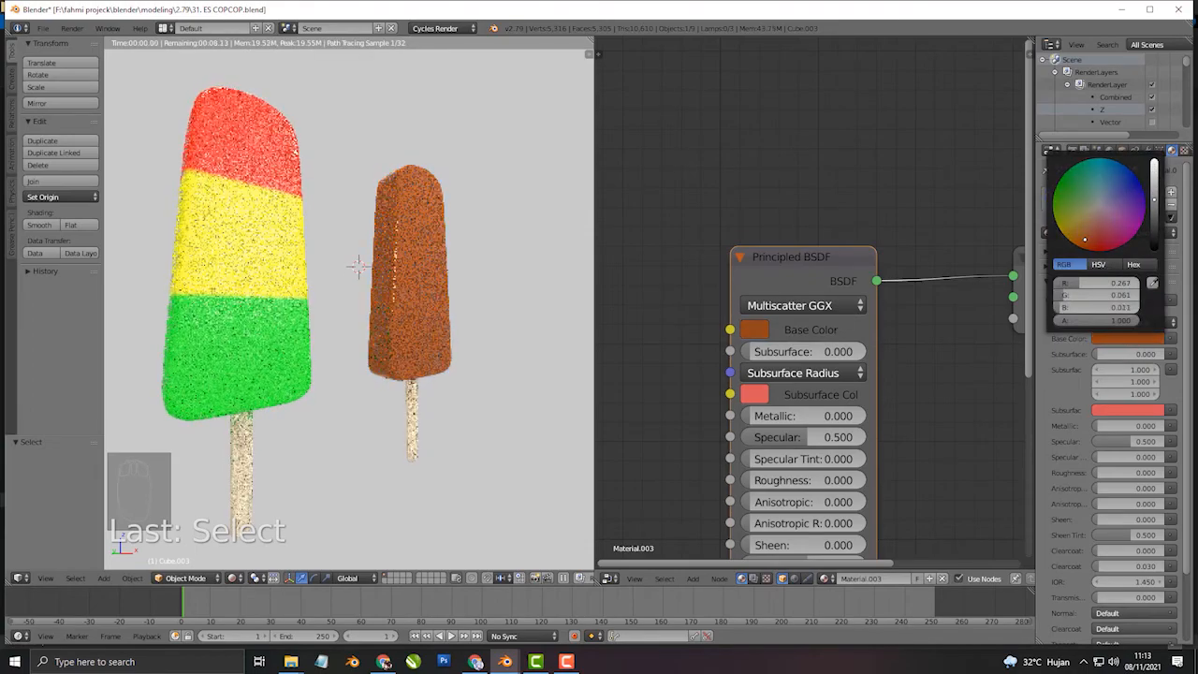
Step: Set the chocolate material's Specular to 1.000 and its Roughness to 0.450
middle_click_drag(876, 457, 883, 351)
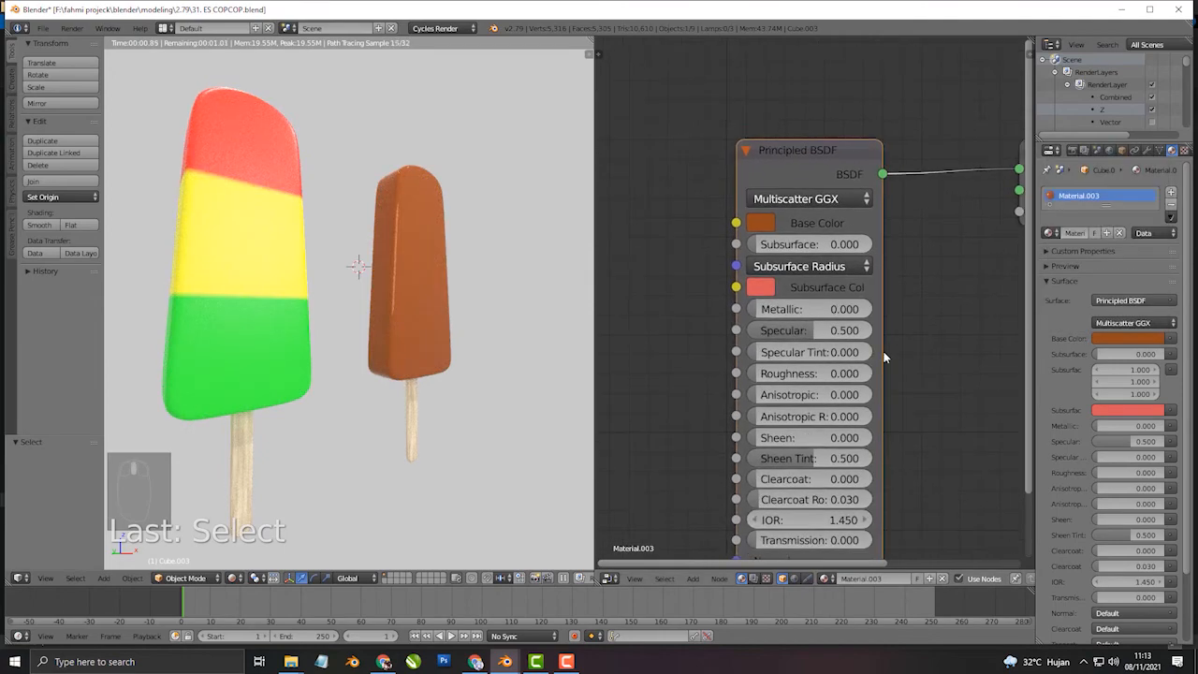
left_click_drag(812, 331, 863, 330)
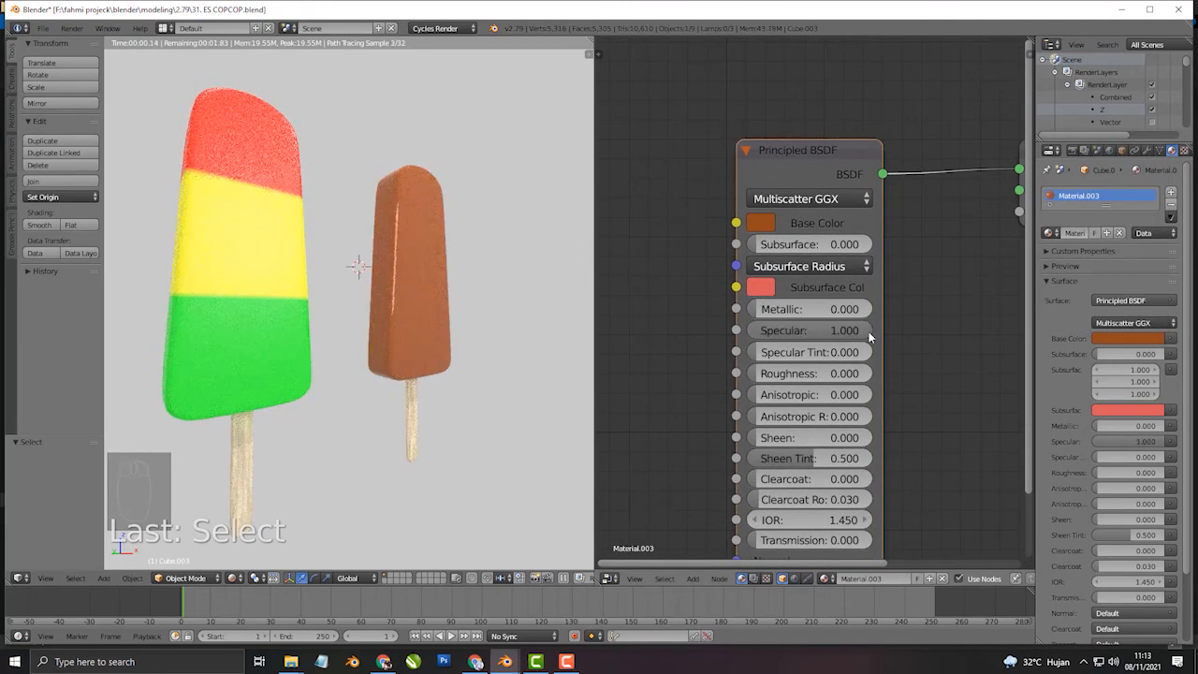
left_click_drag(756, 373, 813, 373)
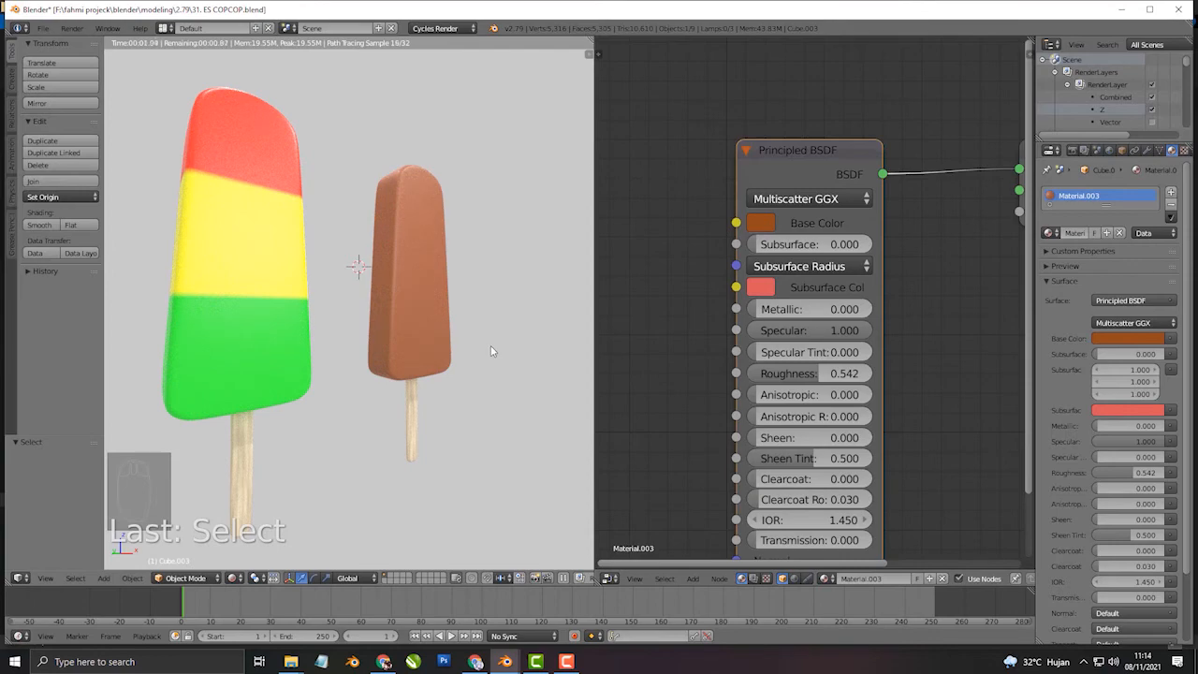
left_click_drag(814, 330, 816, 330)
left_click_drag(813, 373, 800, 379)
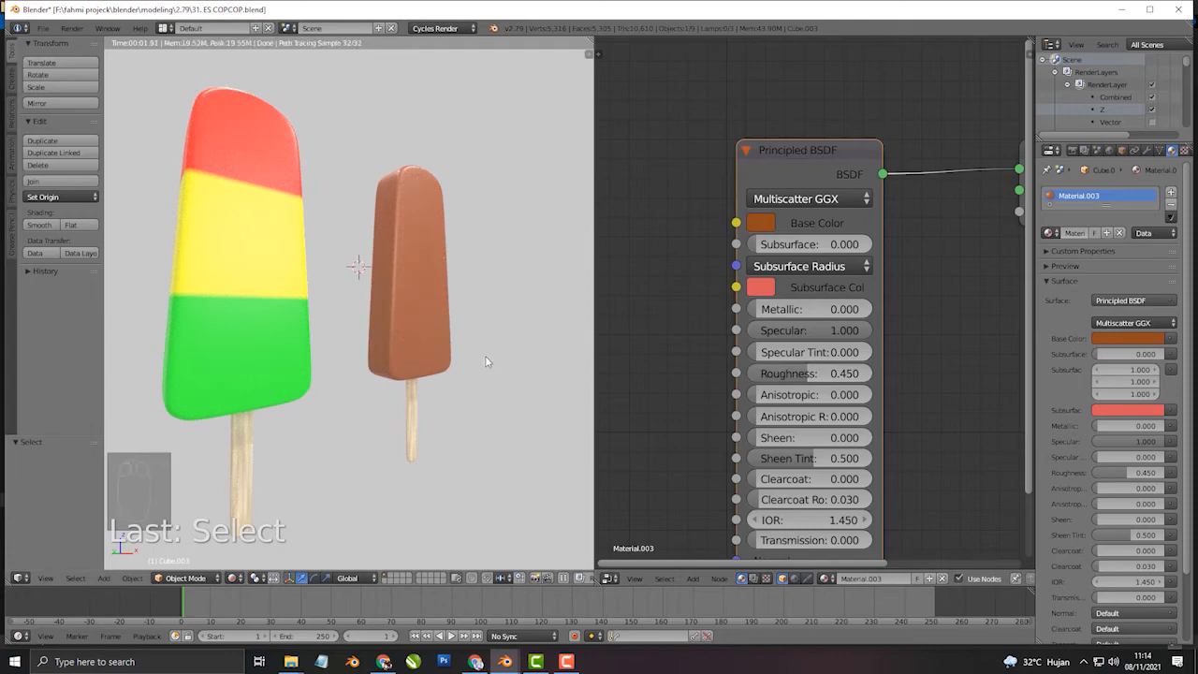
Step: Expand the 3D viewport over the node editor's area and align the camera to the current view
middle_click_drag(486, 358, 509, 358)
left_click_drag(590, 37, 664, 329)
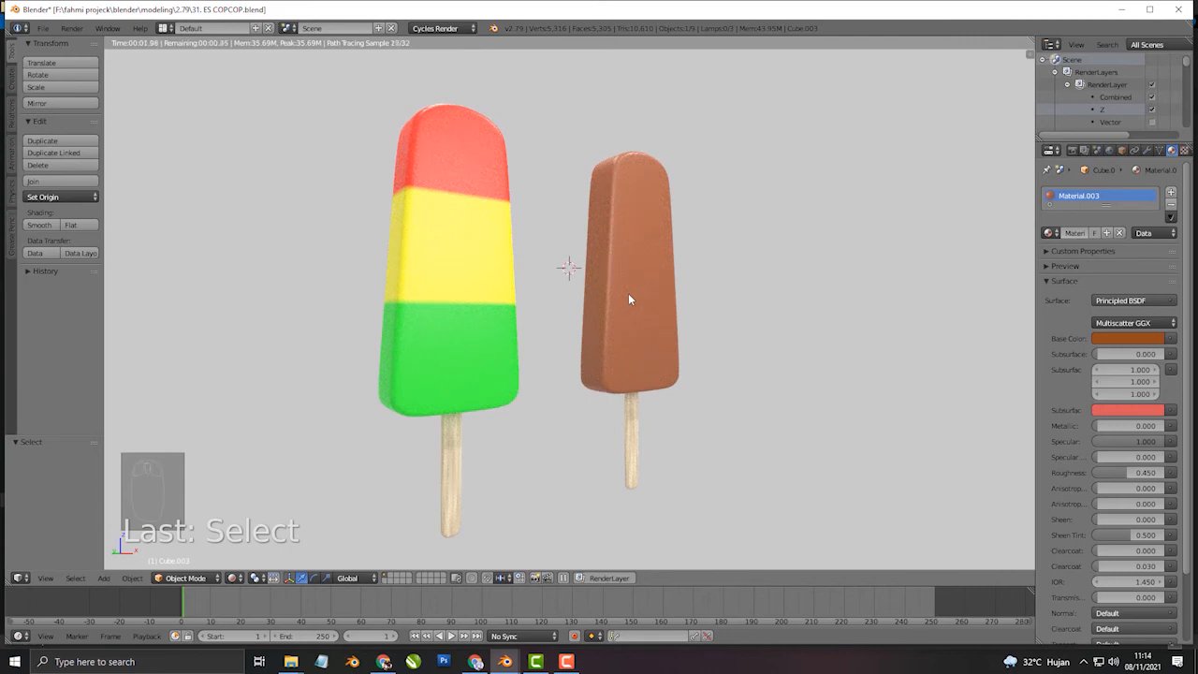
key("ctrl+alt+KP_0")
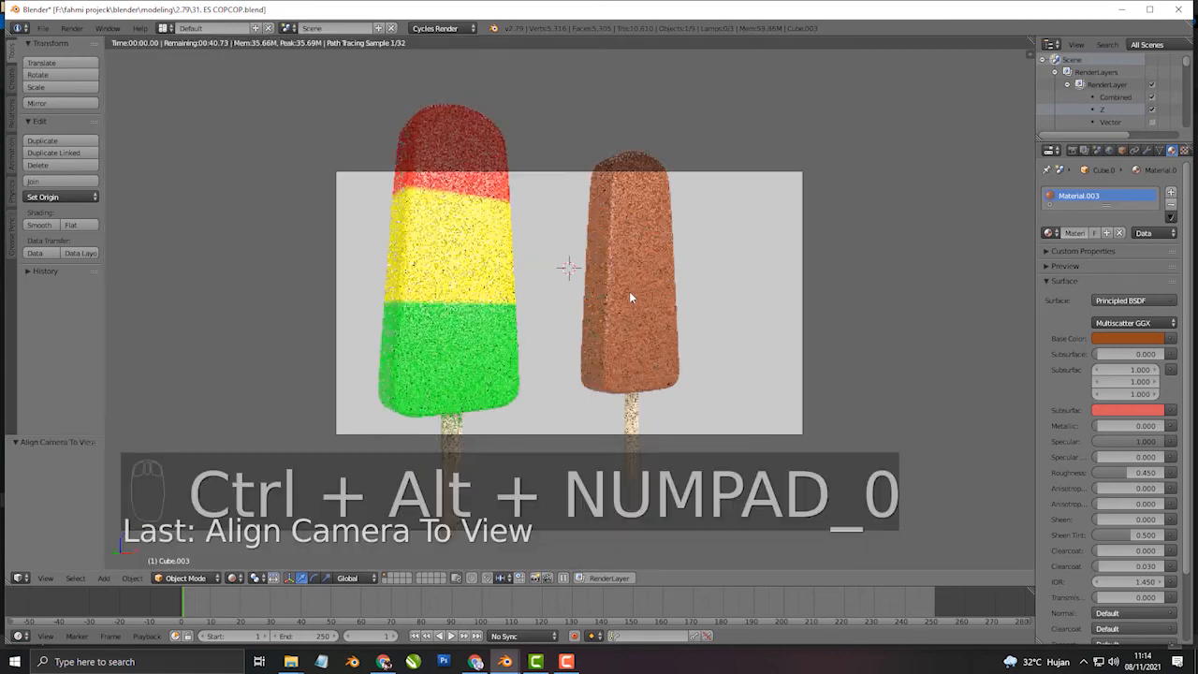
Step: Lock the camera to the view and reframe it so both popsicles fit completely inside the camera frame
key("n")
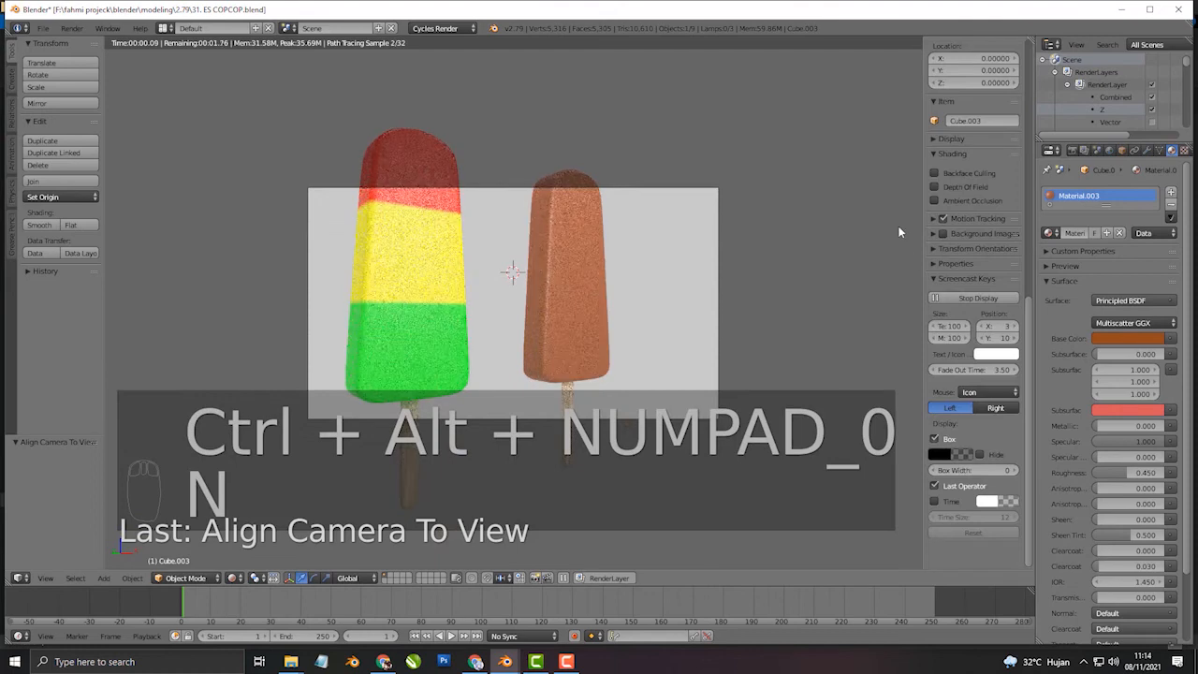
scroll(950, 188, "up", 6)
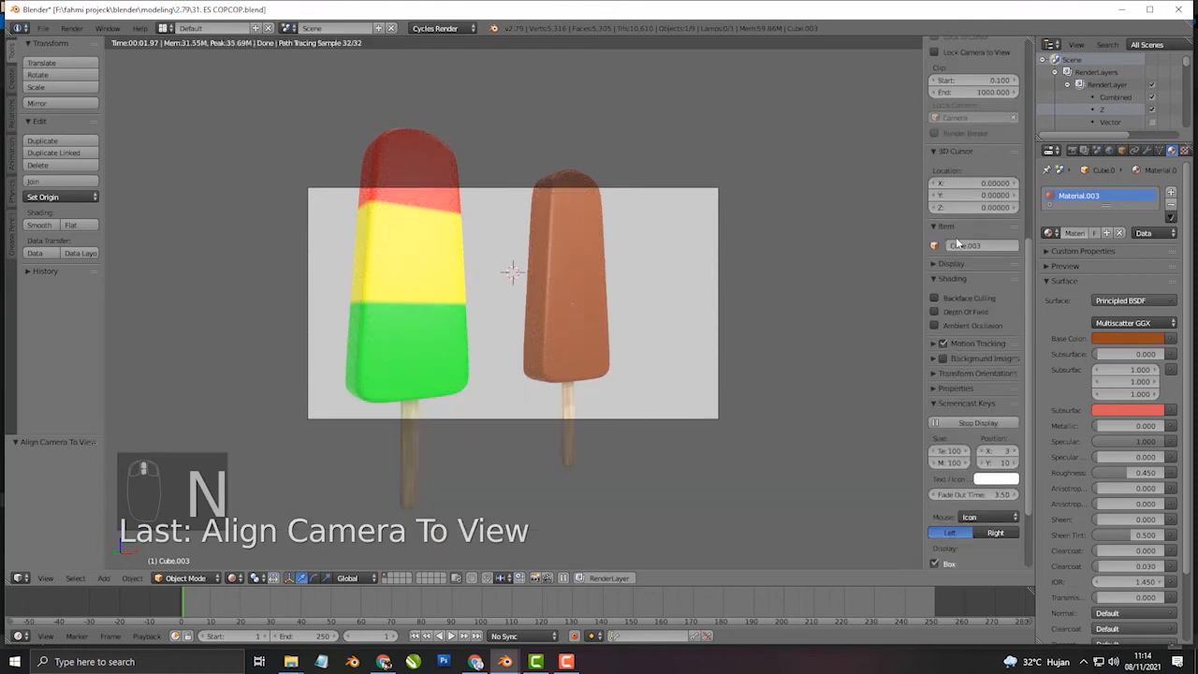
left_click(936, 176)
key("n")
scroll(666, 350, "down", 3)
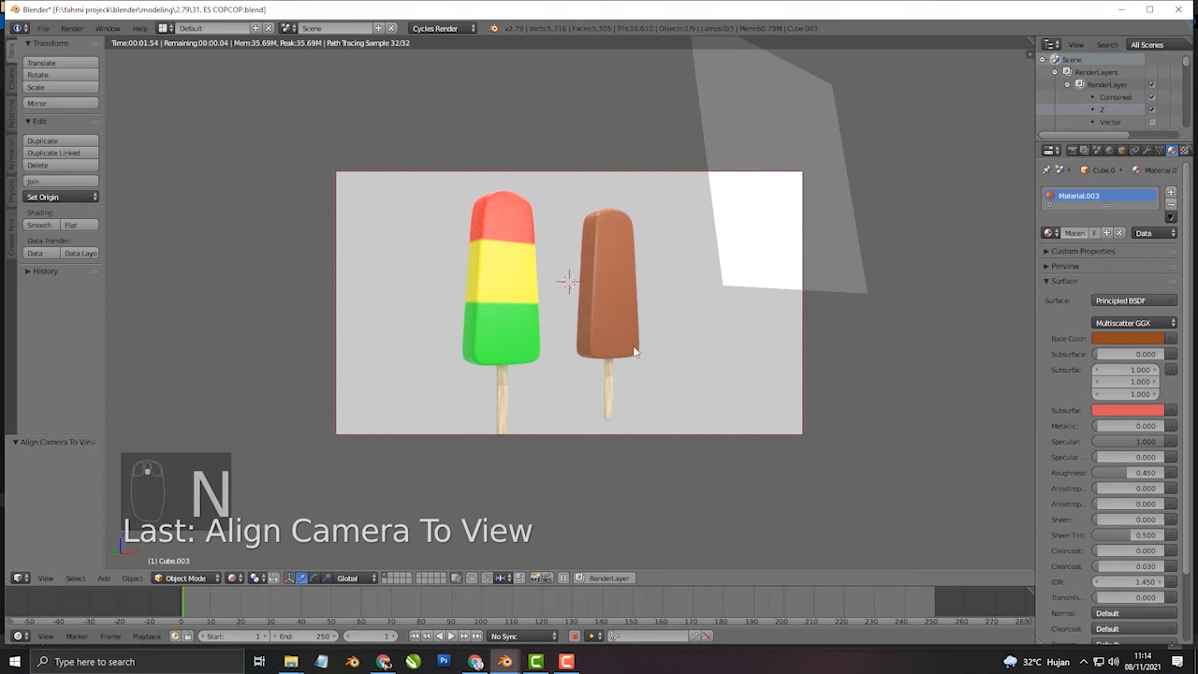
middle_click_drag(636, 353, 617, 347)
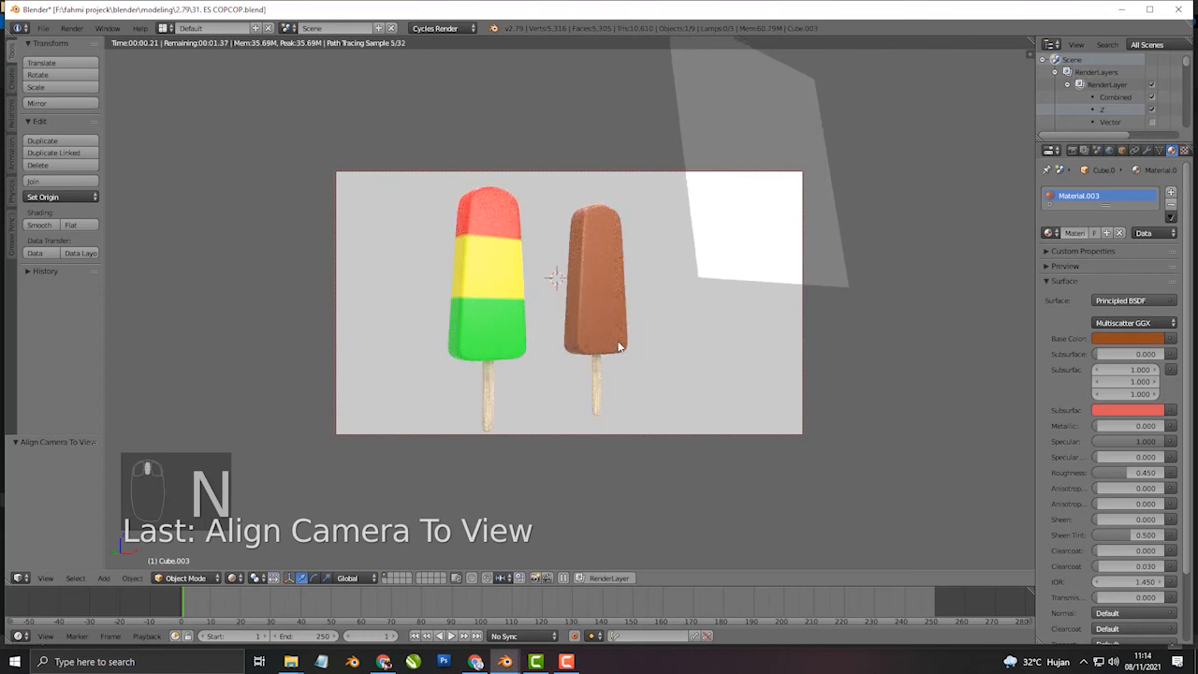
Step: Select the emissive plane and examine its object properties, including Delta Transform, Transform Locks and Relations Extras
right_click(773, 231)
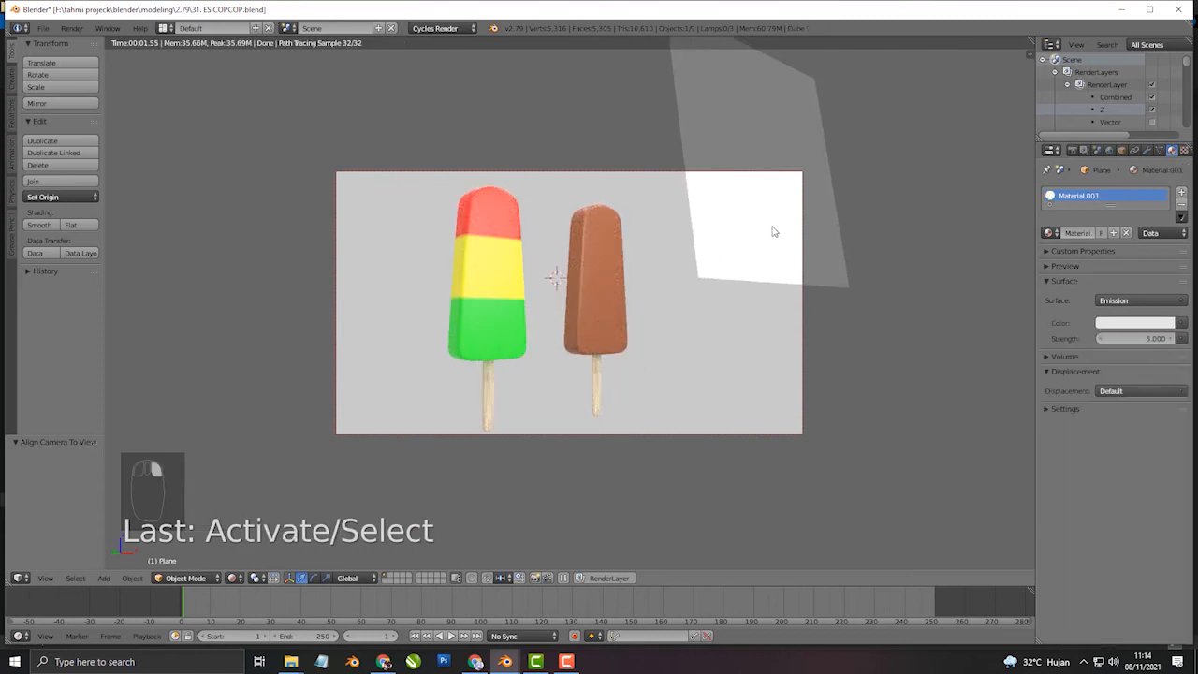
left_click(1121, 151)
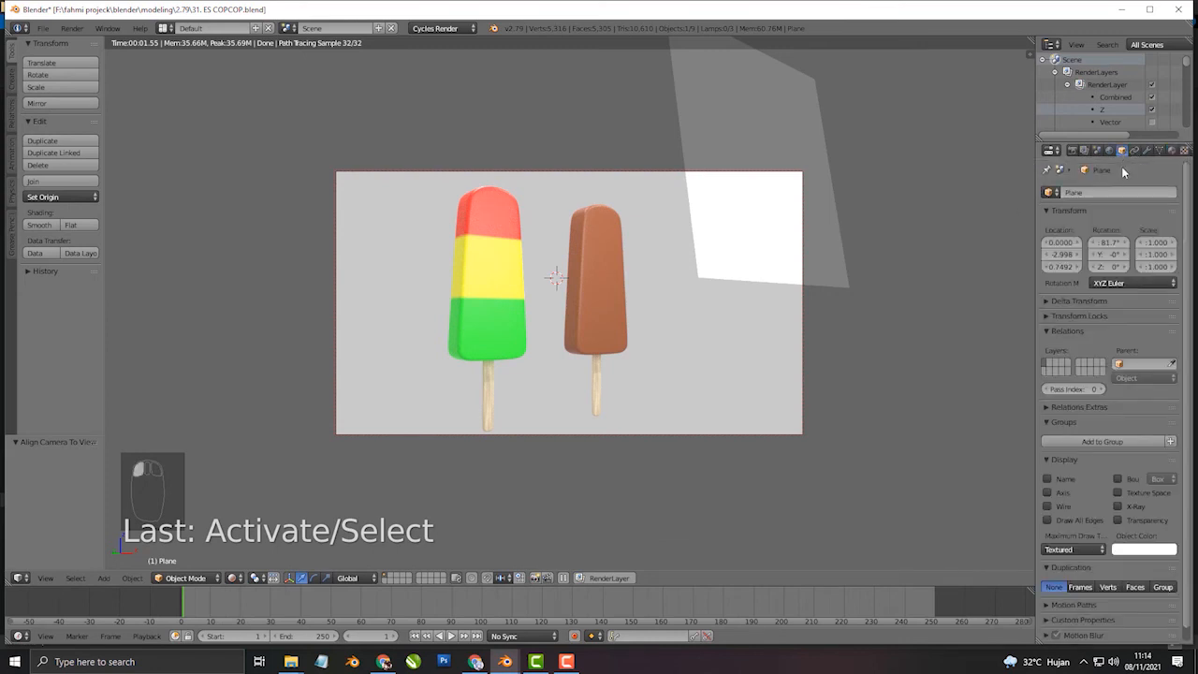
scroll(1128, 296, "down", 1)
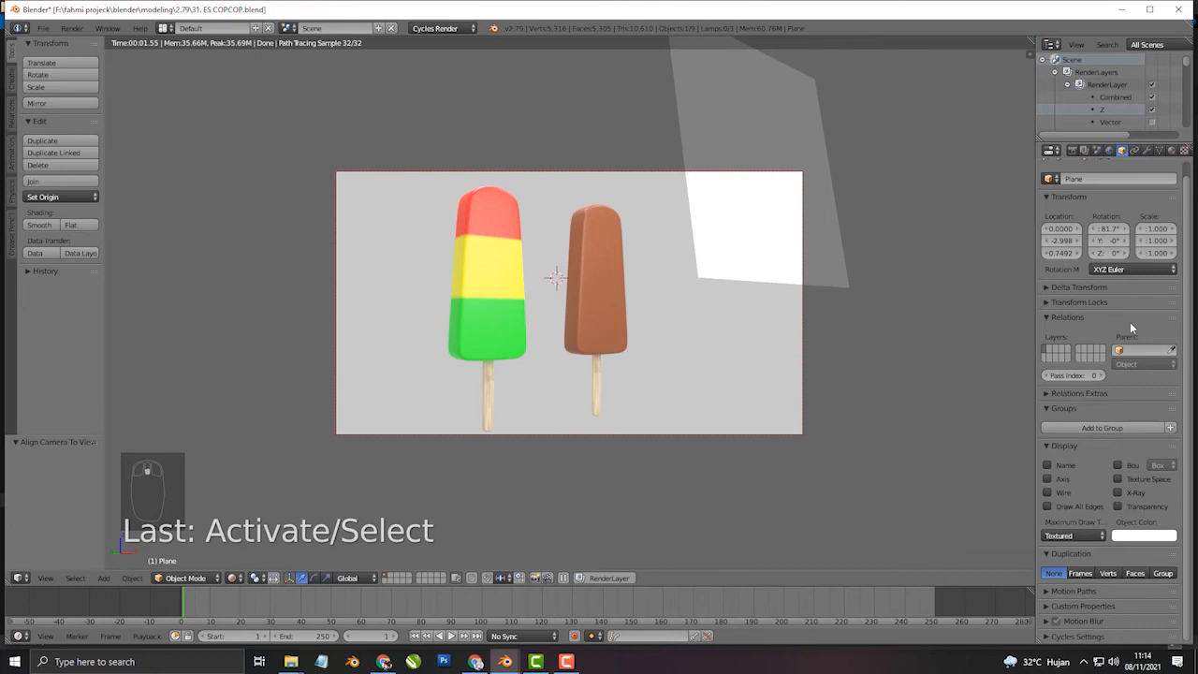
left_click(1079, 290)
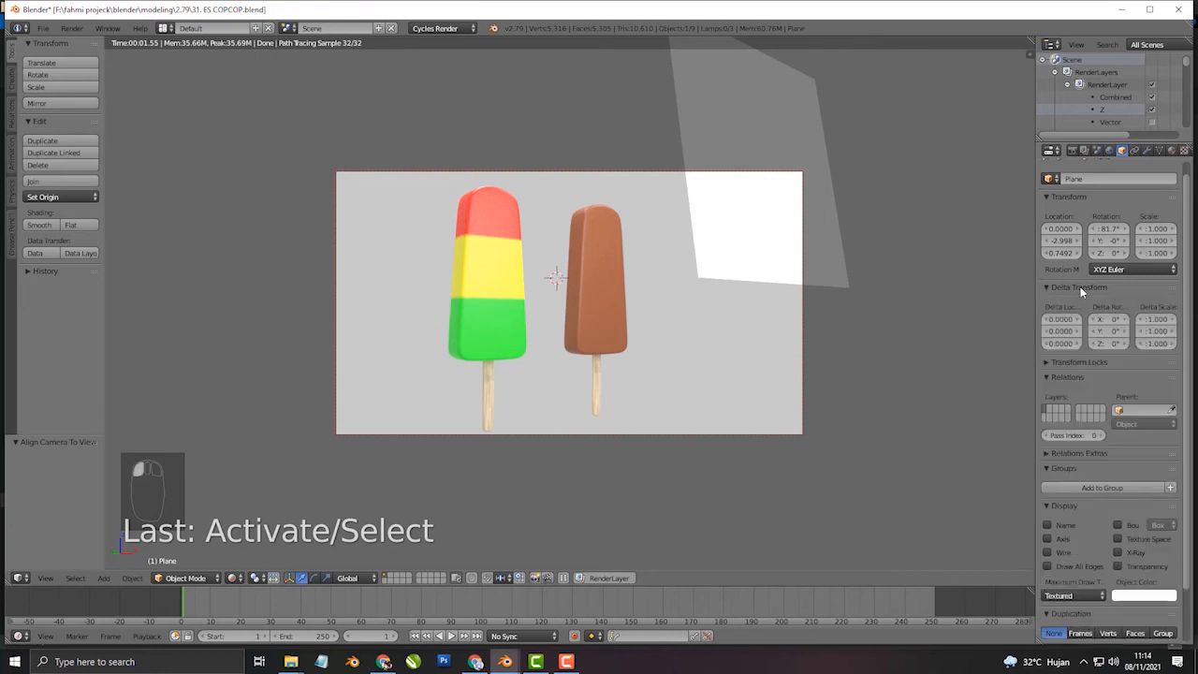
left_click(1080, 286)
left_click(1080, 303)
left_click(1080, 301)
left_click(1076, 392)
left_click(1075, 391)
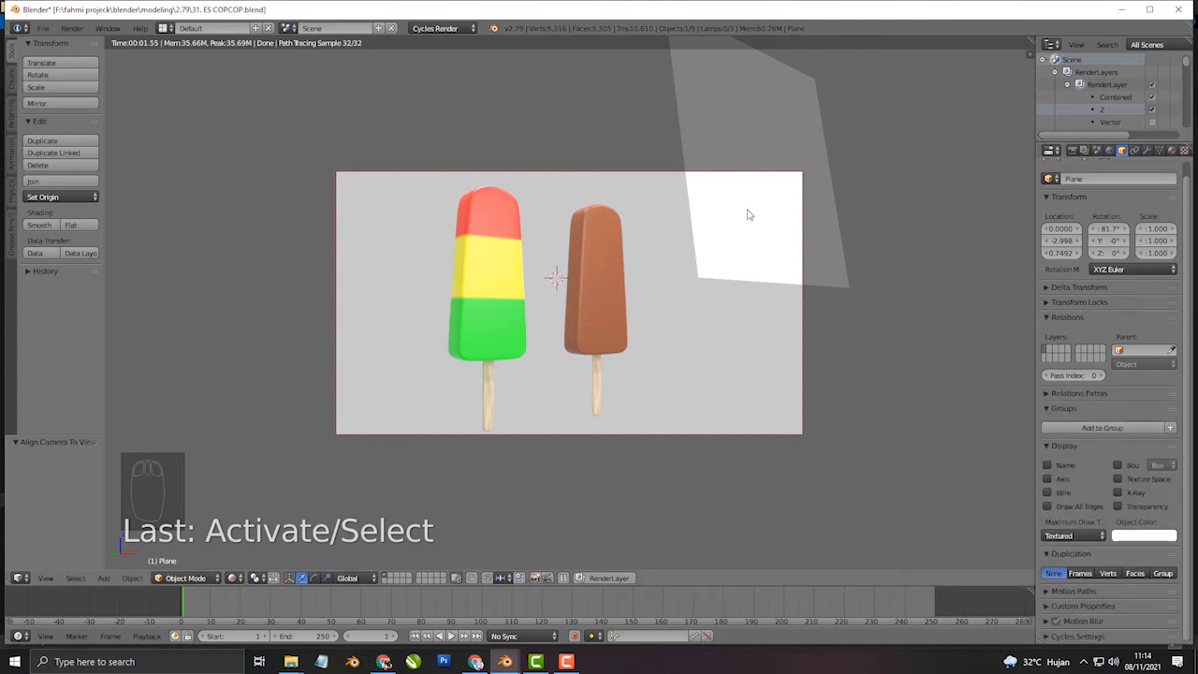
Step: In solid shading, move the emissive plane along Y to about -3.371, just outside the slightly readjusted camera frame, and render the image
left_click(232, 577)
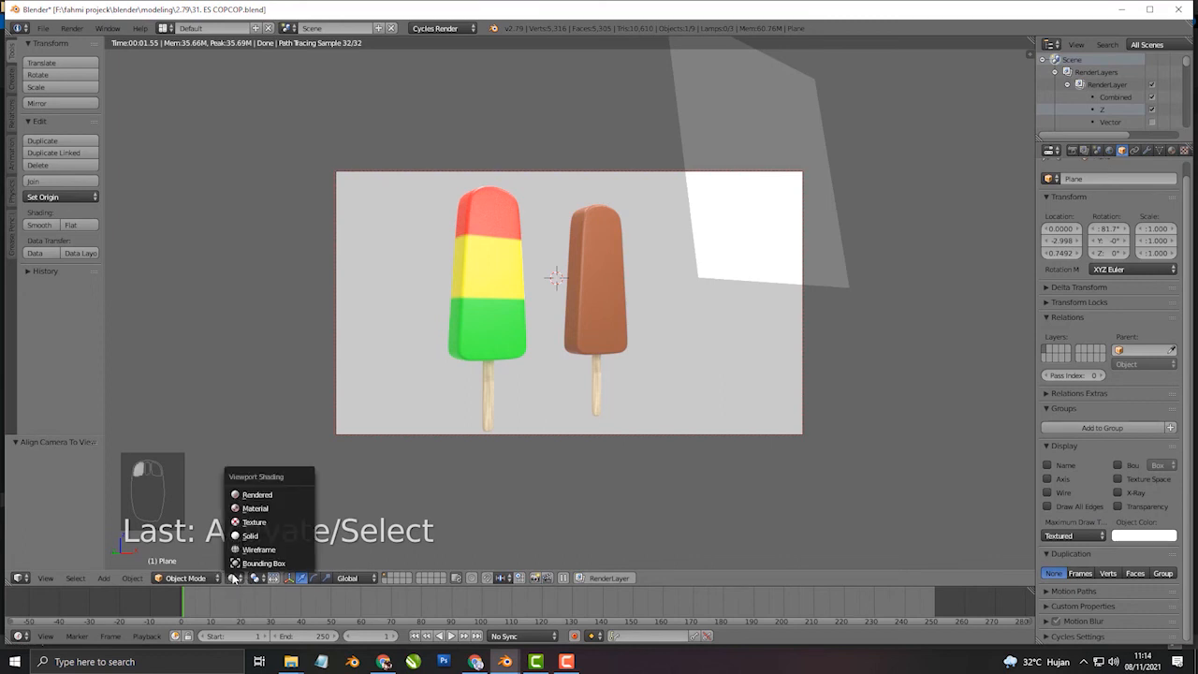
left_click(252, 539)
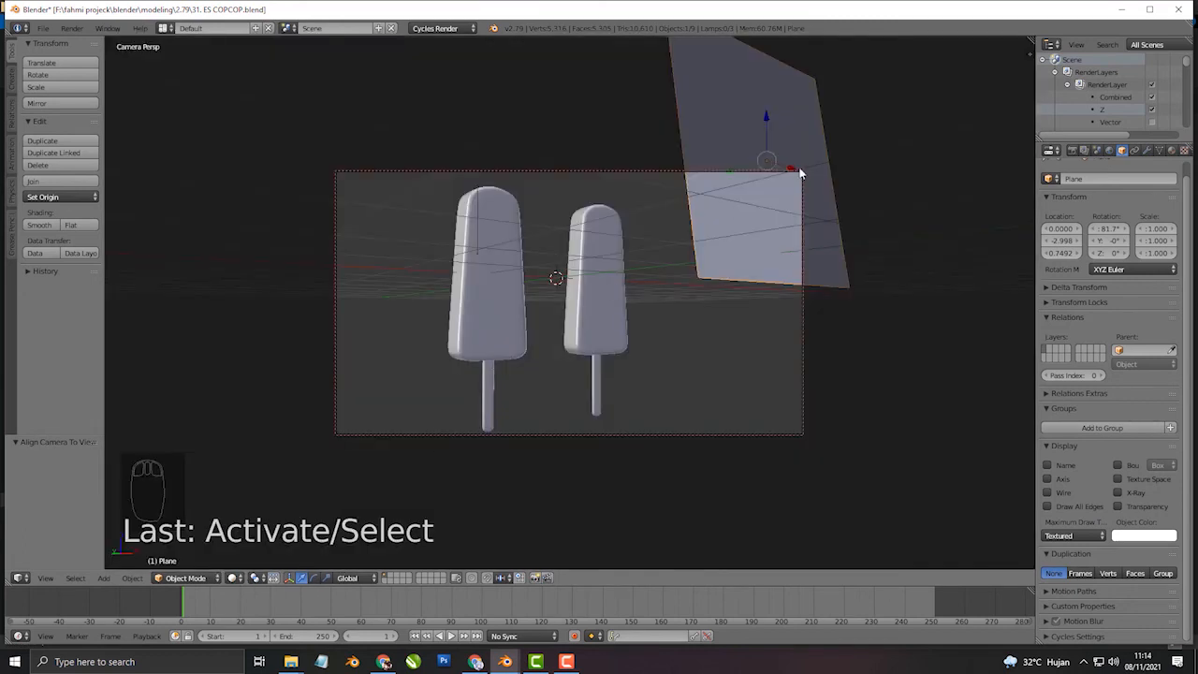
left_click_drag(740, 172, 850, 149)
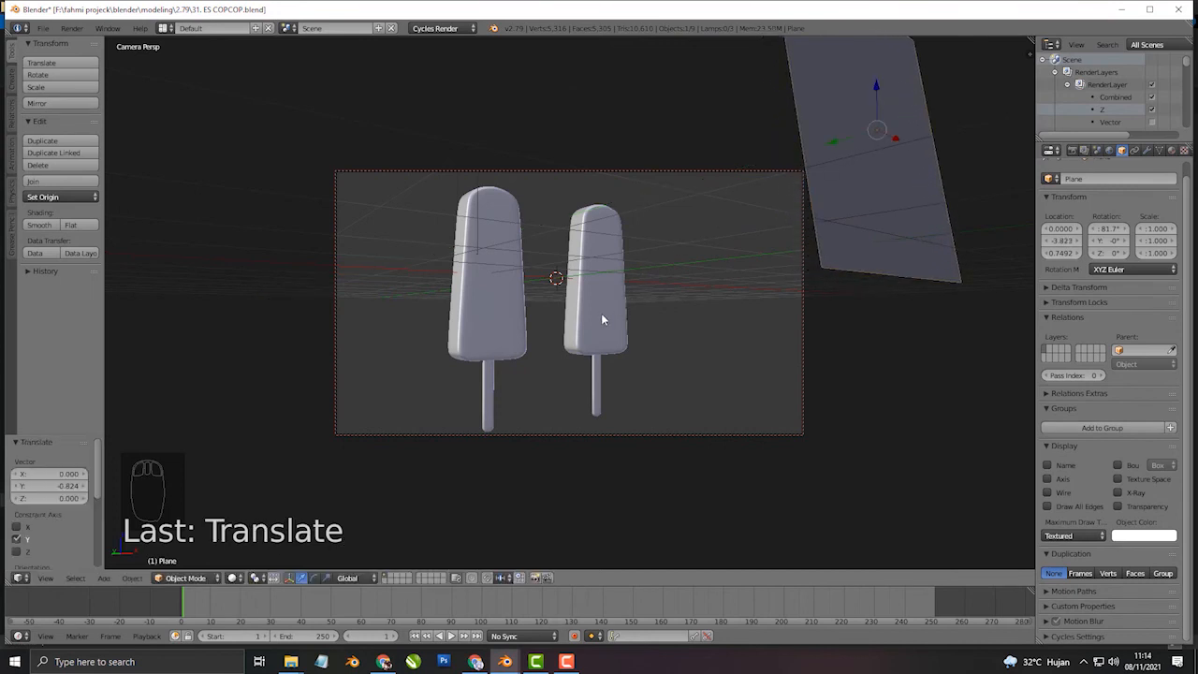
middle_click_drag(582, 331, 607, 319)
left_click_drag(916, 124, 833, 144)
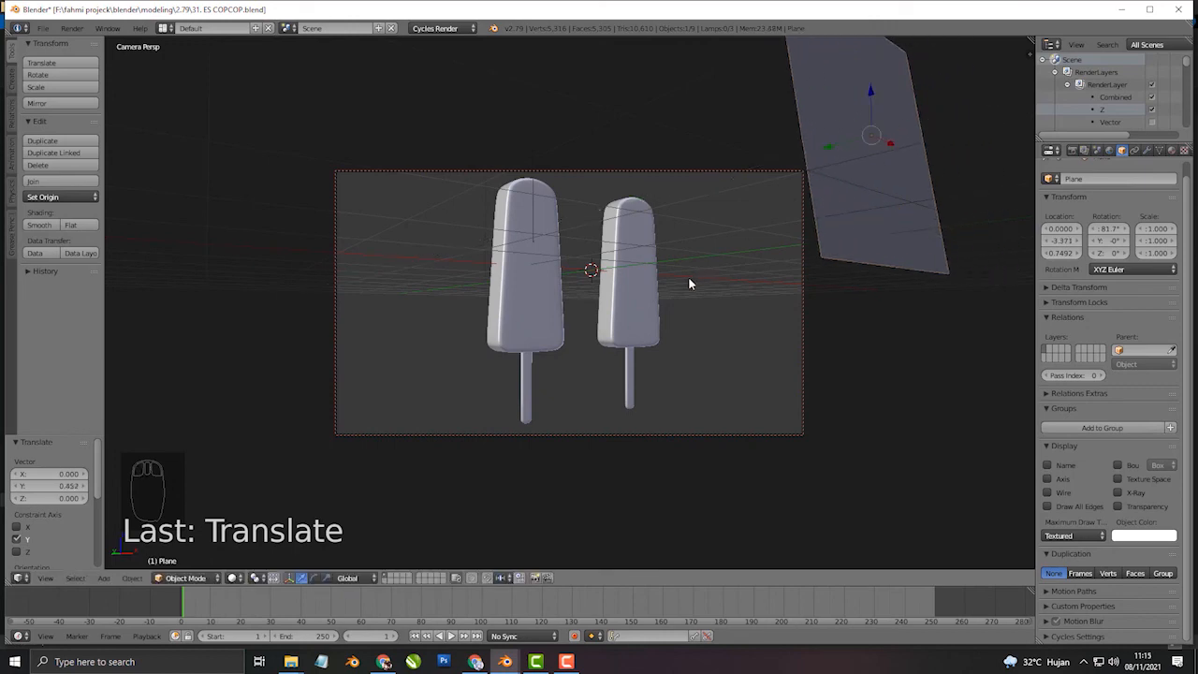
key("F12")
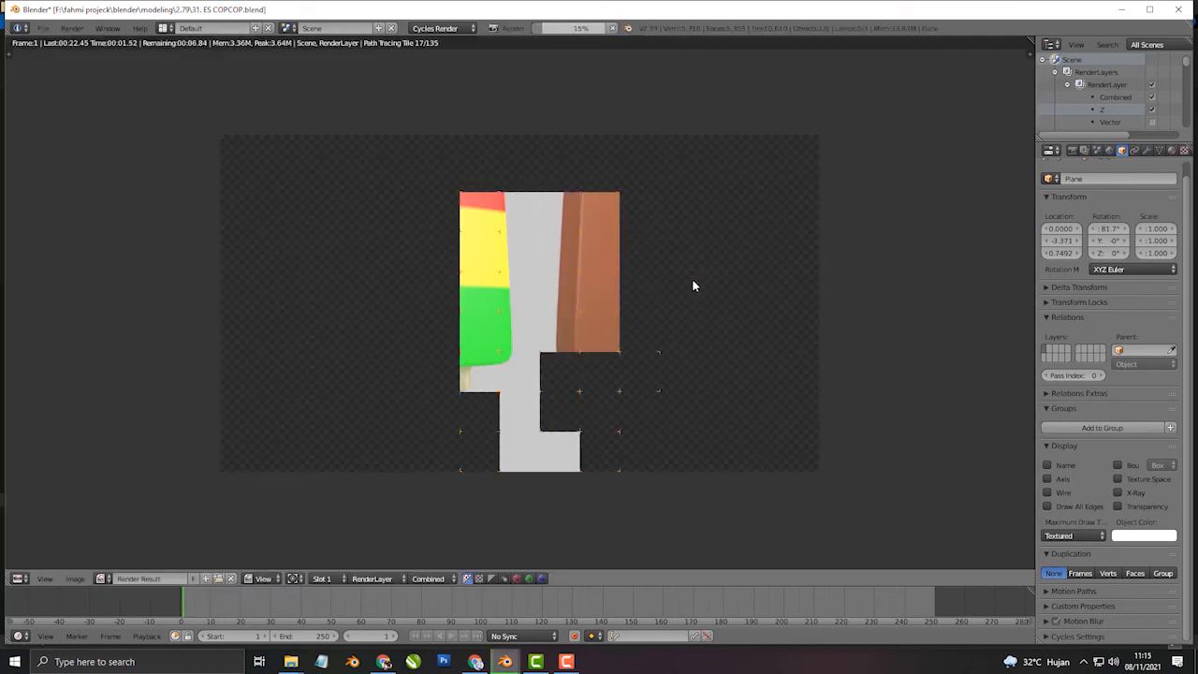